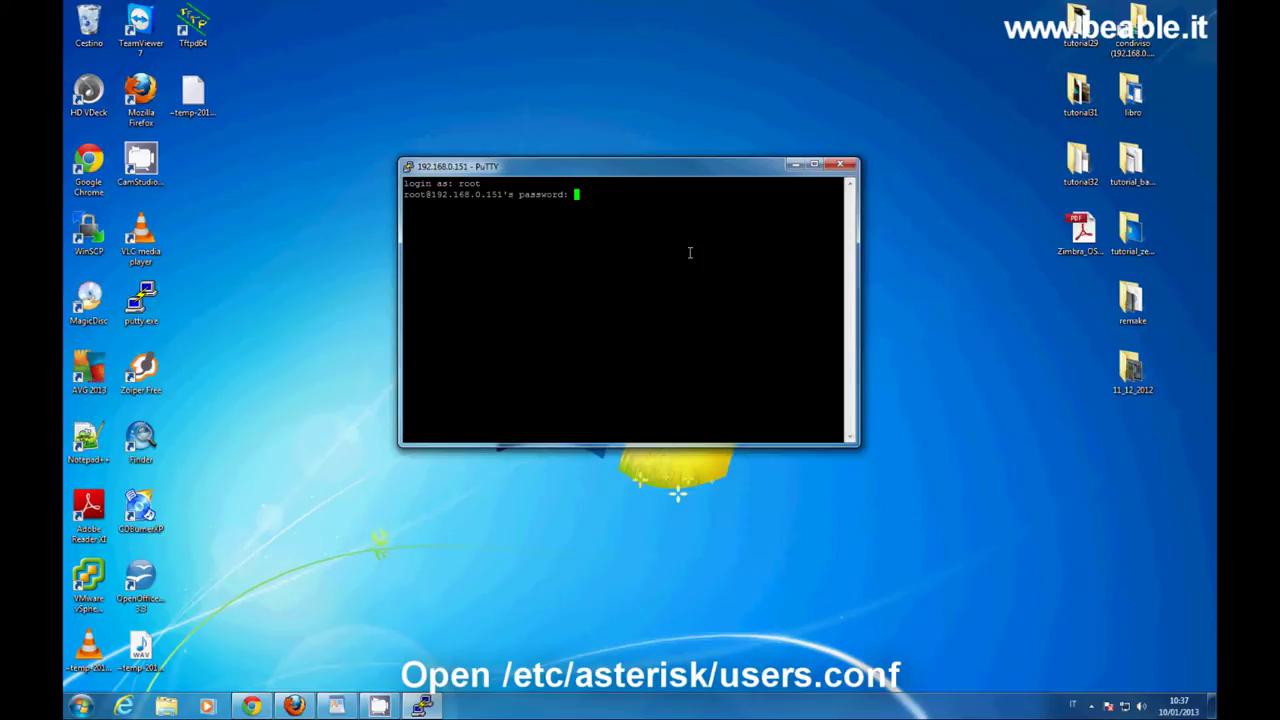
Log in as root and open /etc/asterisk/users.conf in nano.
key("Return")
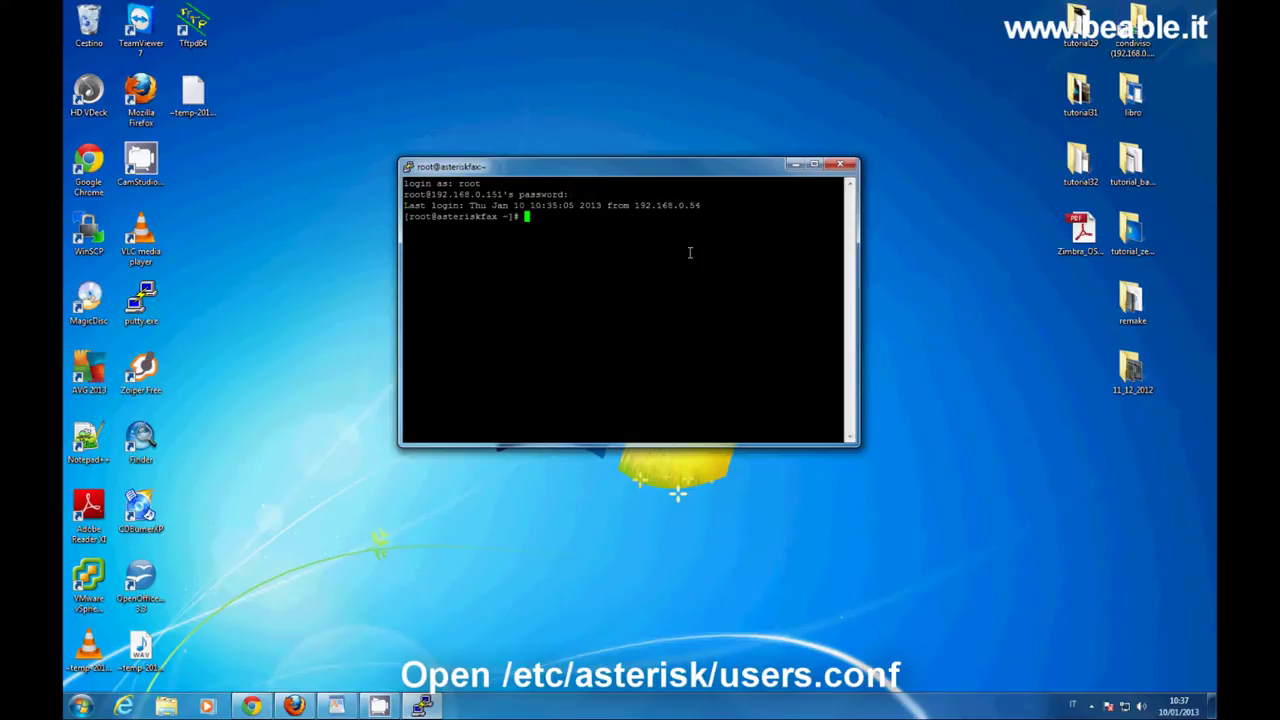
type("nano /etc/ast")
key("Tab")
type("use")
key("Tab")
key("Return")
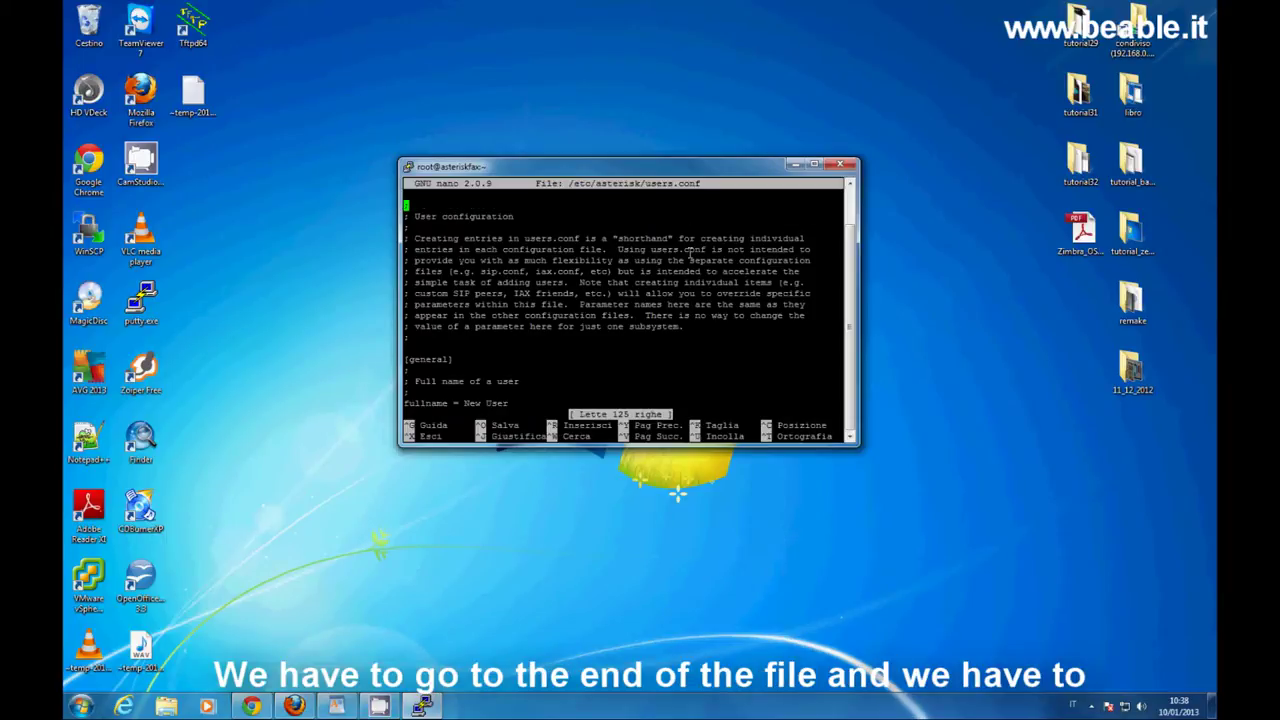
Review the extension 200 and 201 sections at the end of users.conf, then exit nano.
key("Page_Down")
key("Page_Down")
key("Page_Down")
key("Page_Down")
key("Page_Down")
key("Page_Down")
key("Up")
key("Up")
key("Up")
key("Up")
key("Up")
key("Up")
key("Up")
key("Up")
key("Up")
key("Up")
key("Up")
key("Up")
key("Up")
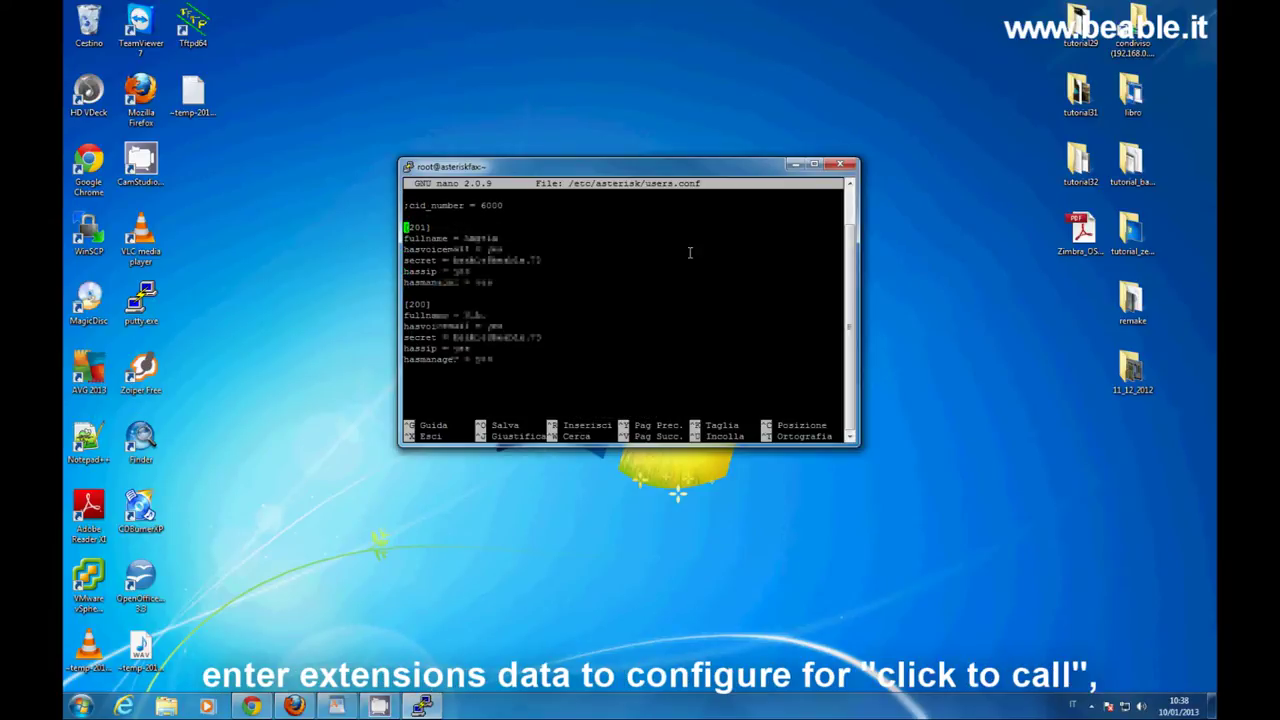
key("Down")
key("Down")
key("Down")
key("Down")
key("Down")
key("Down")
key("Down")
key("Down")
key("Down")
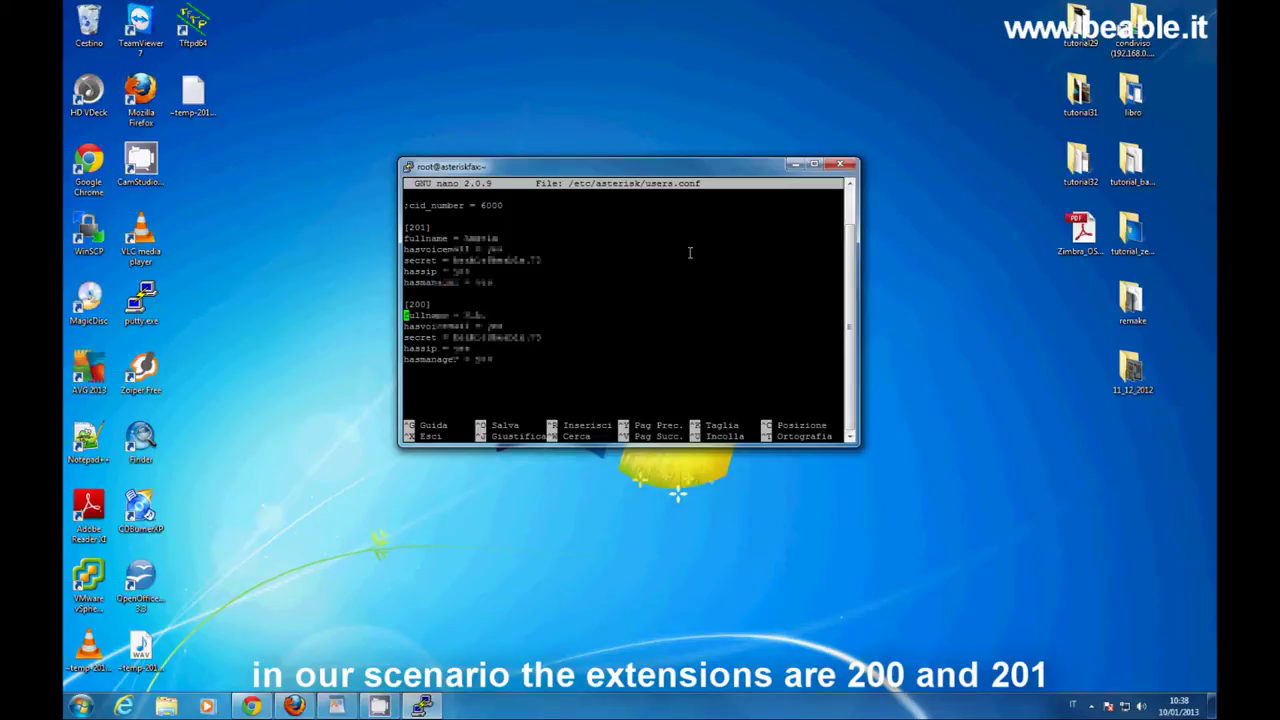
key("Down")
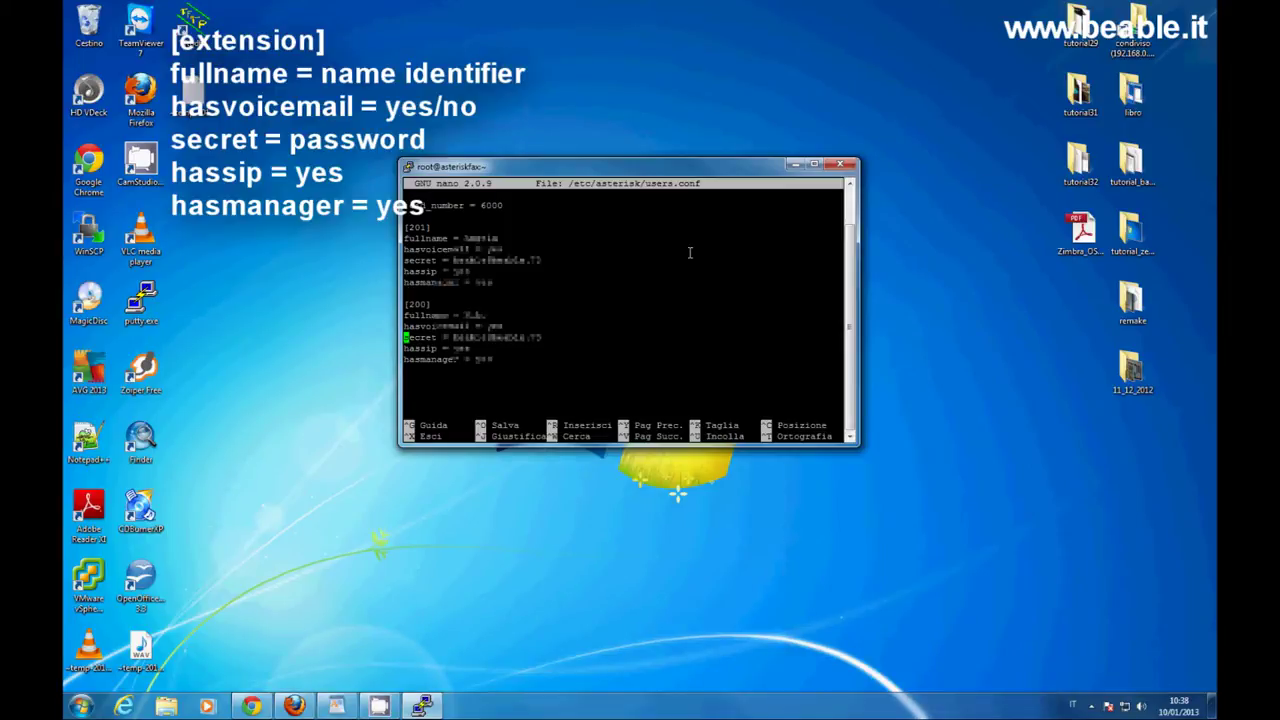
key("Down")
key("Down")
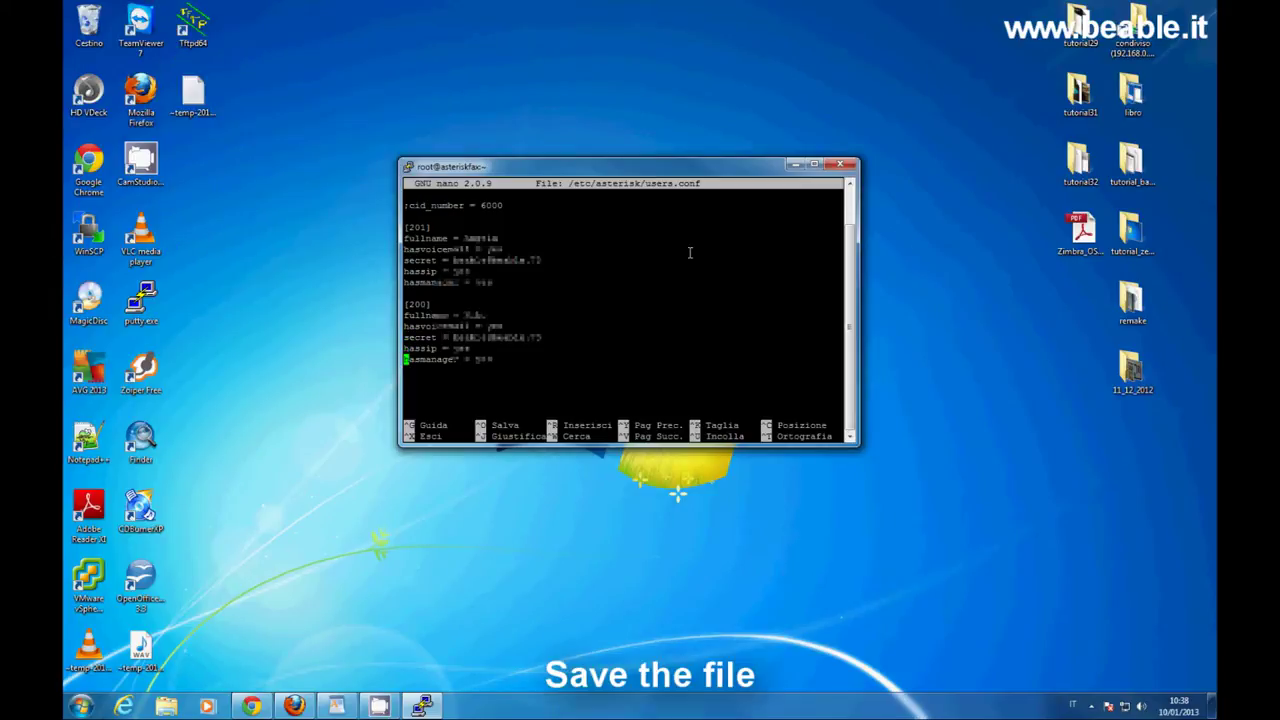
key("ctrl+x")
type("nano /e")
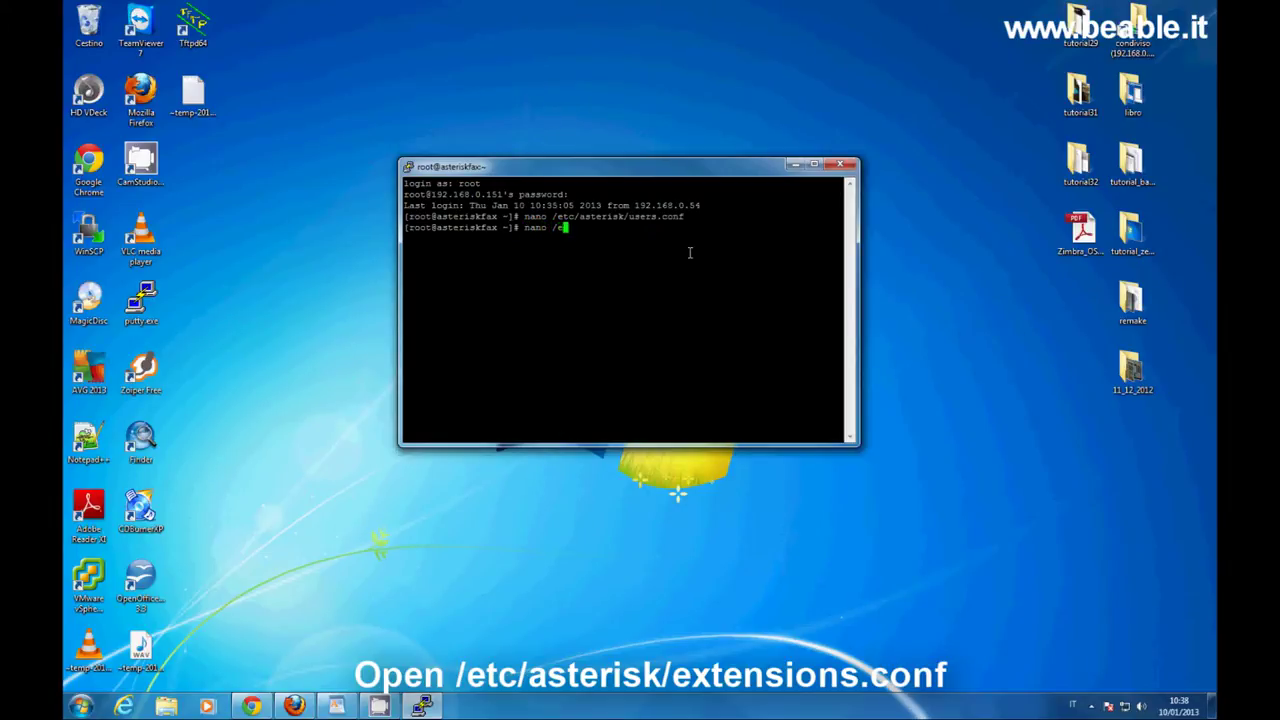
type("tc/asterisk/extensions.conf")
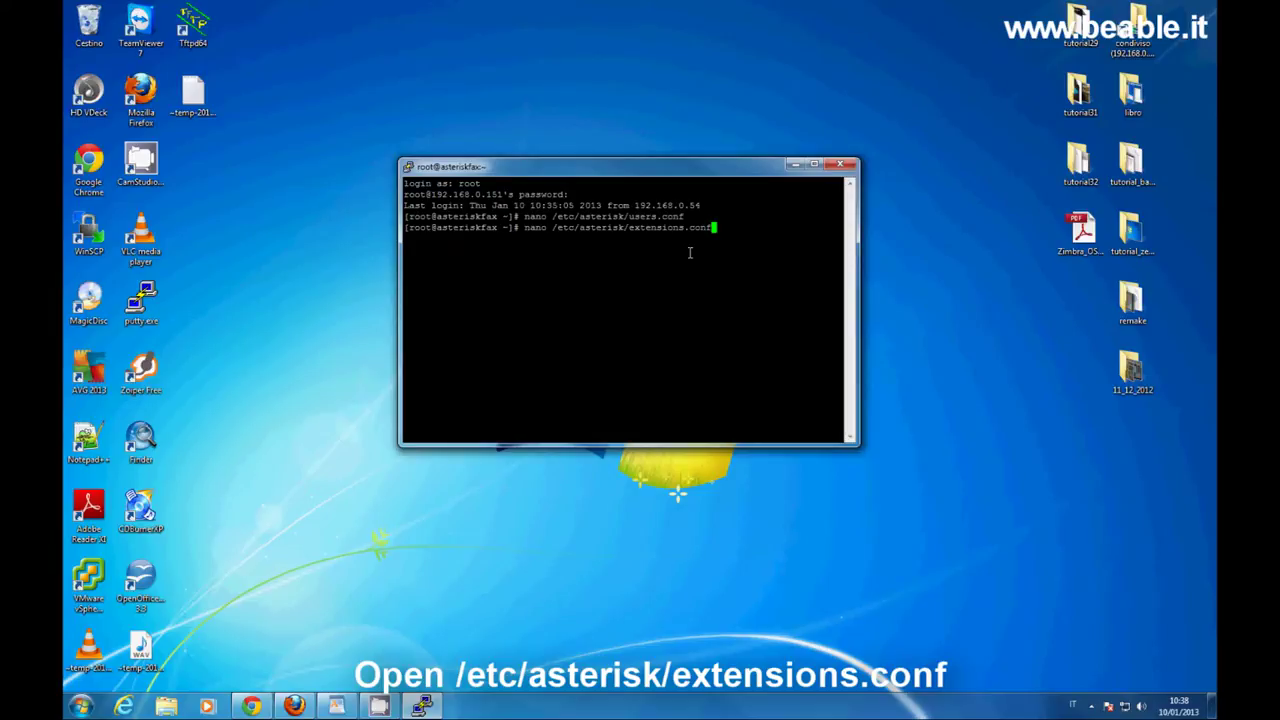
Open extensions.conf and select 'from-internal' in the [ada] context's include line at its end.
key("Return")
key("Page_Down")
key("Page_Down")
key("Page_Down")
key("Page_Down")
key("Page_Down")
key("Page_Down")
key("Page_Down")
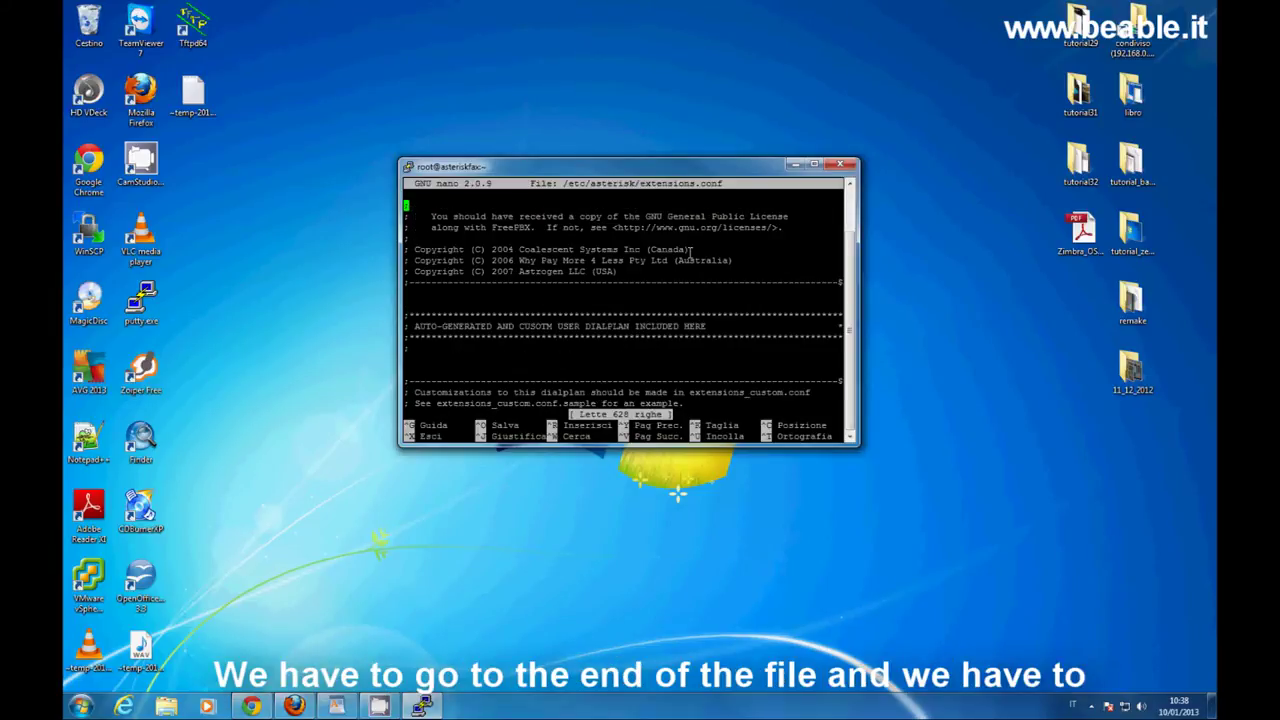
key("Page_Down")
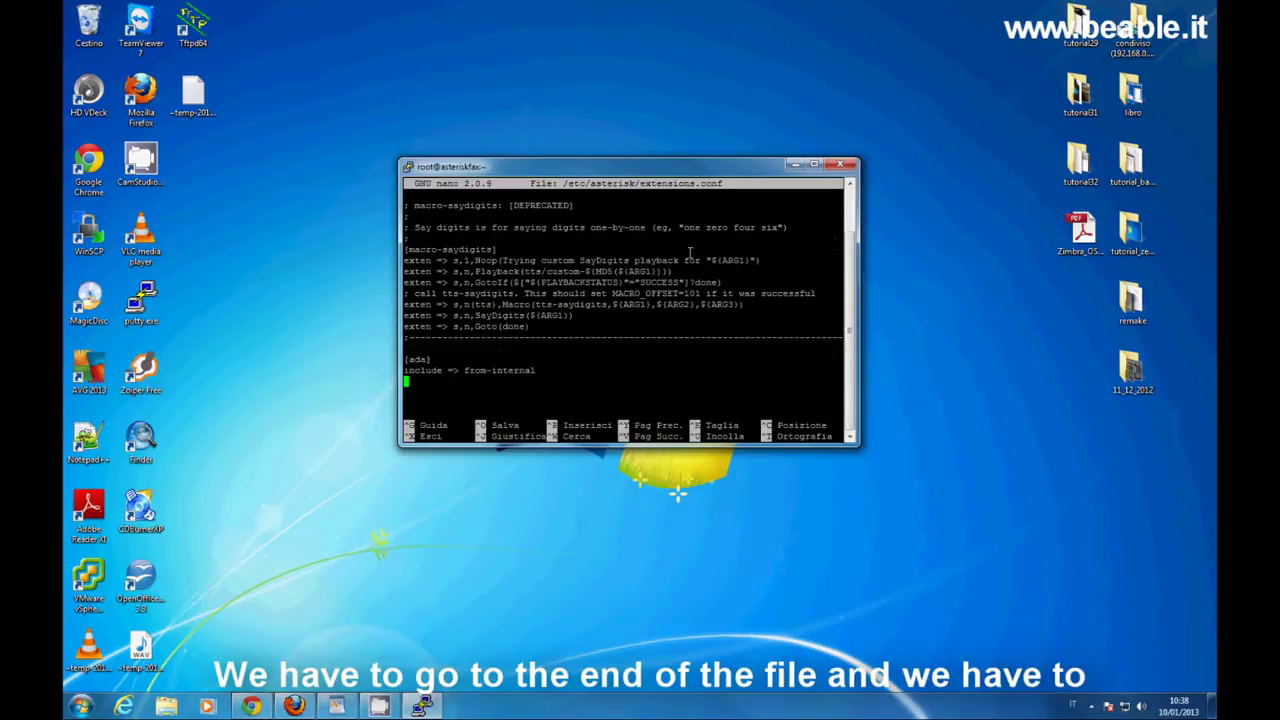
key("Up")
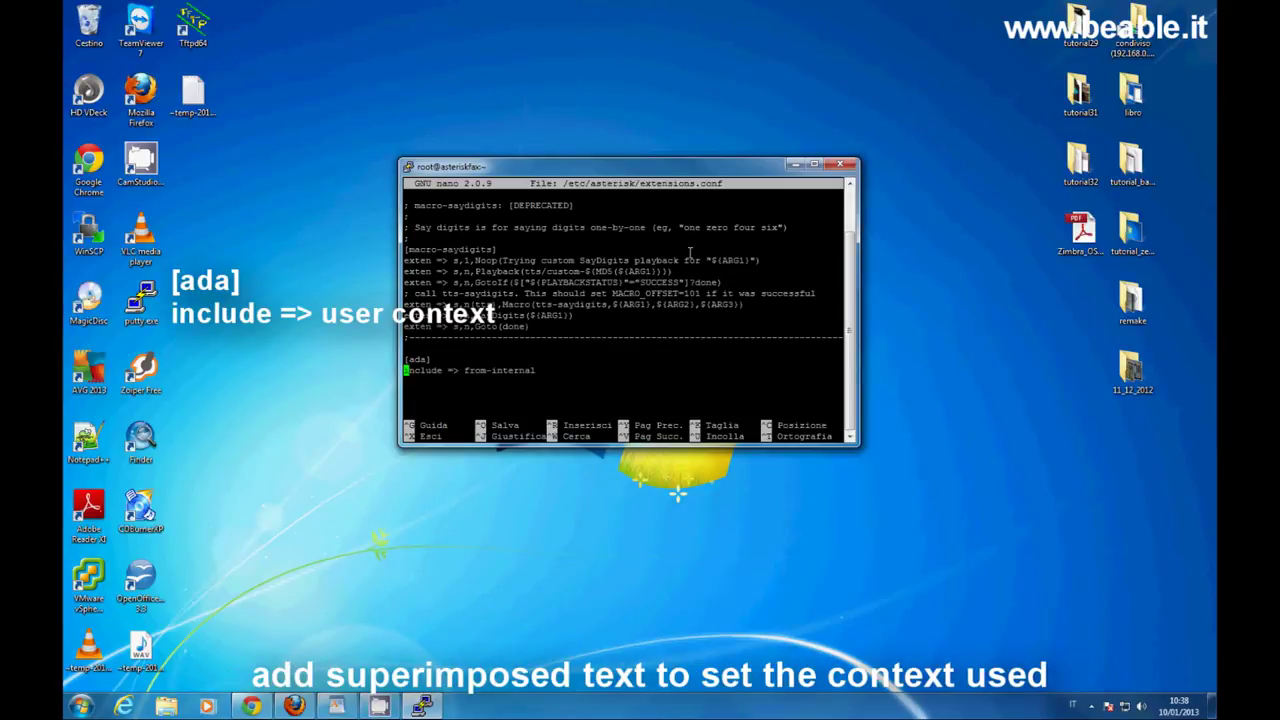
left_click_drag(465, 371, 536, 370)
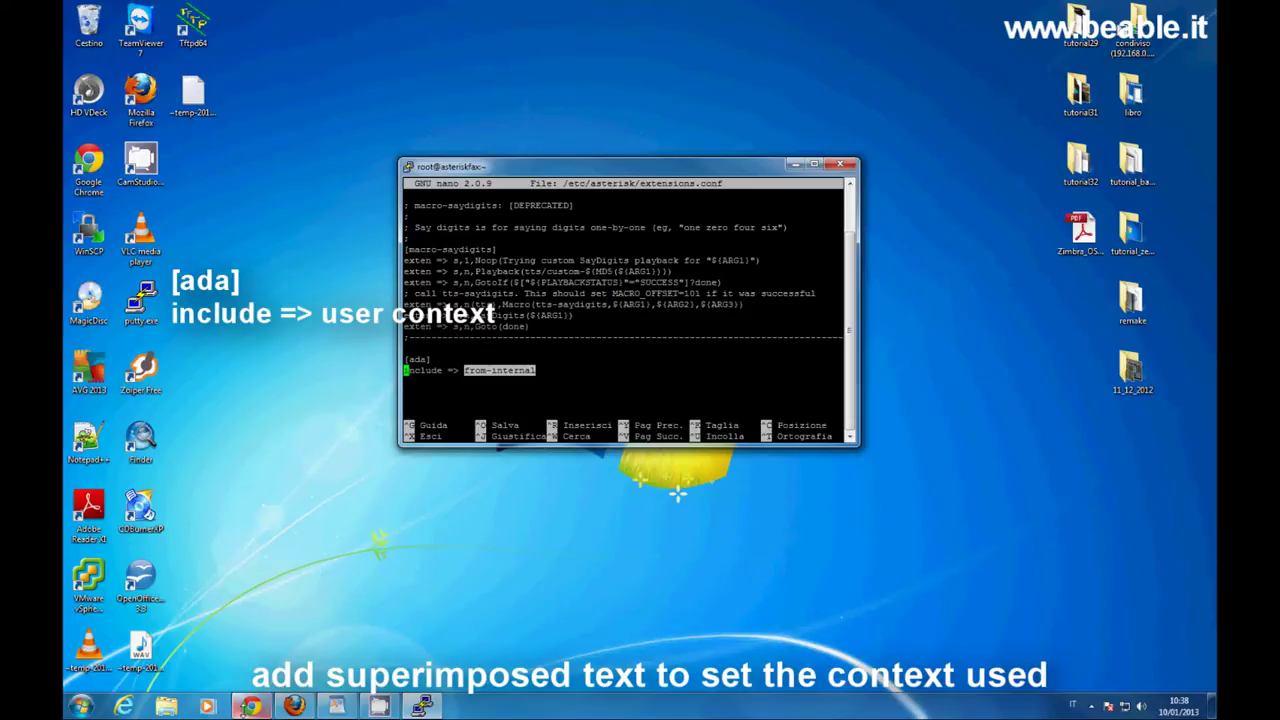
left_click(250, 706)
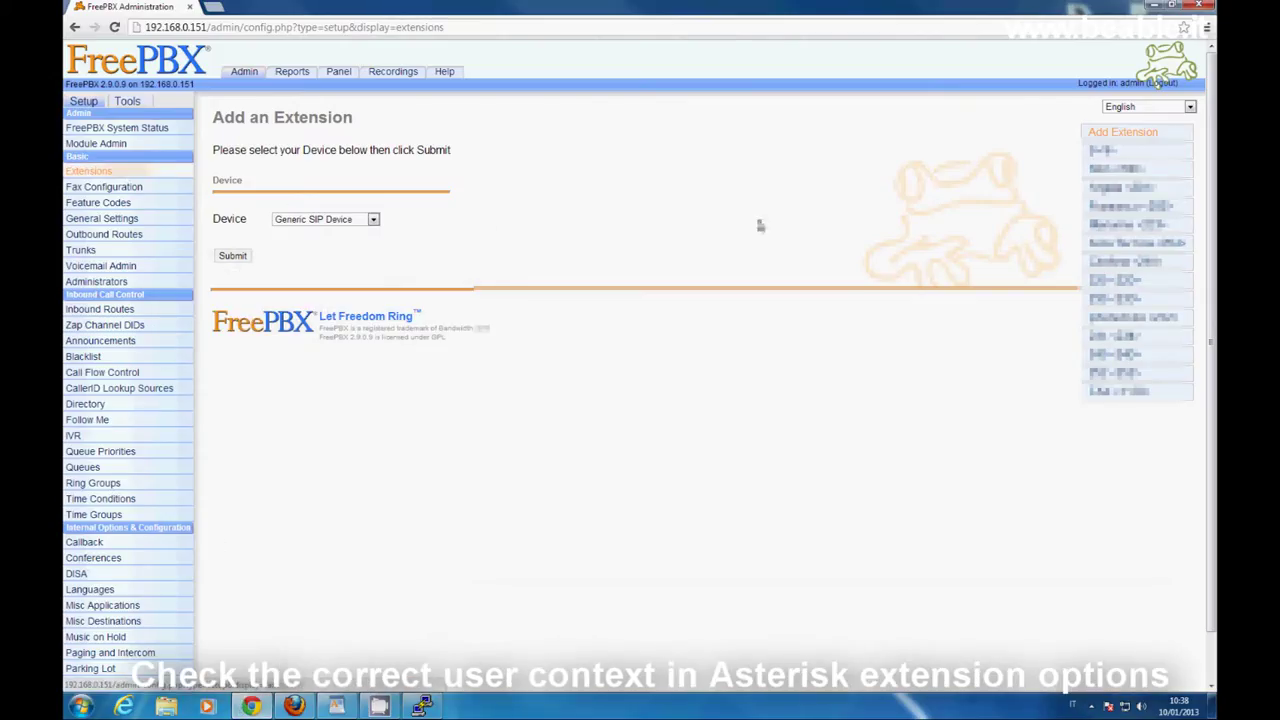
Open extension 201 in FreePBX and check that its Device Options context is from-internal.
left_click(1118, 188)
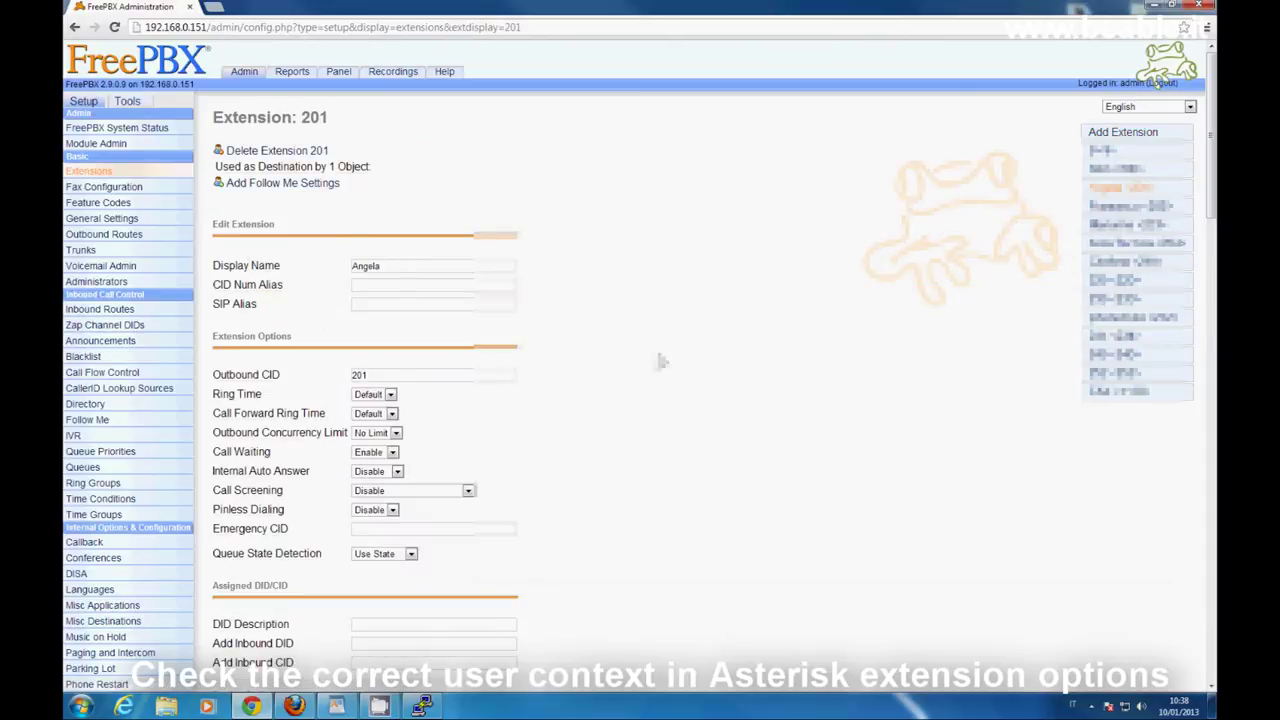
scroll(660, 361, "down", 5)
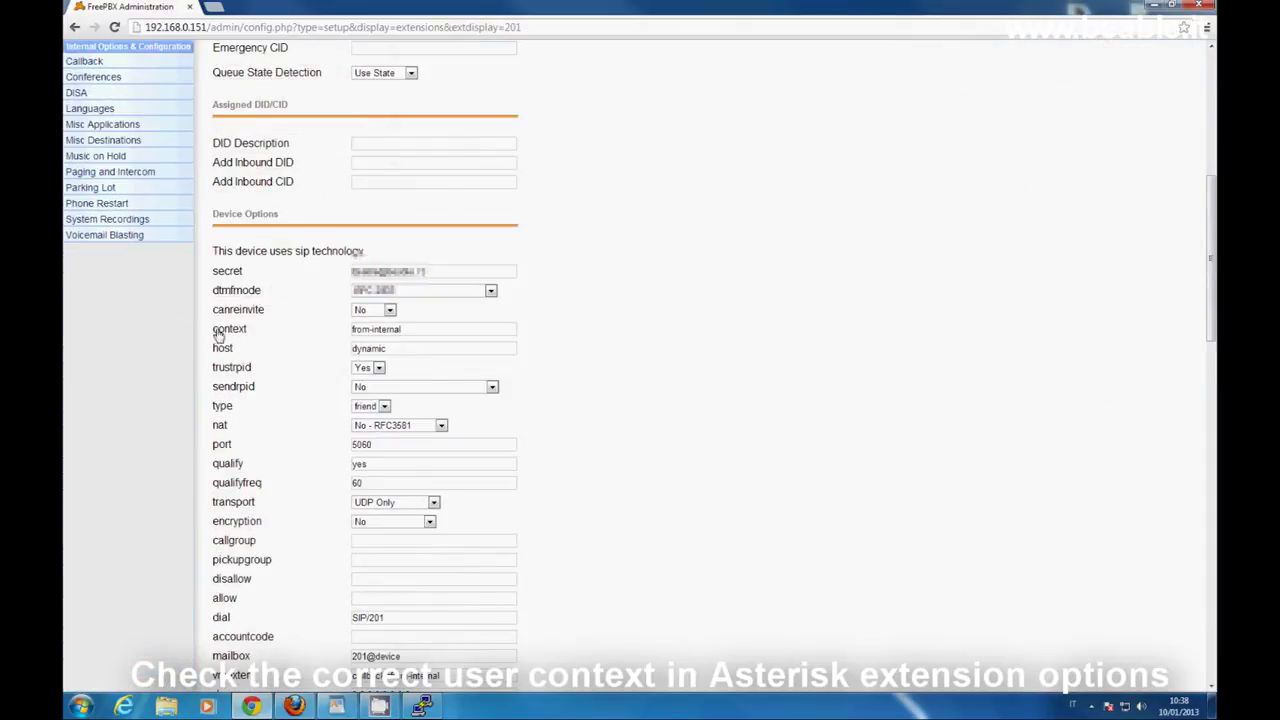
triple_click(385, 329)
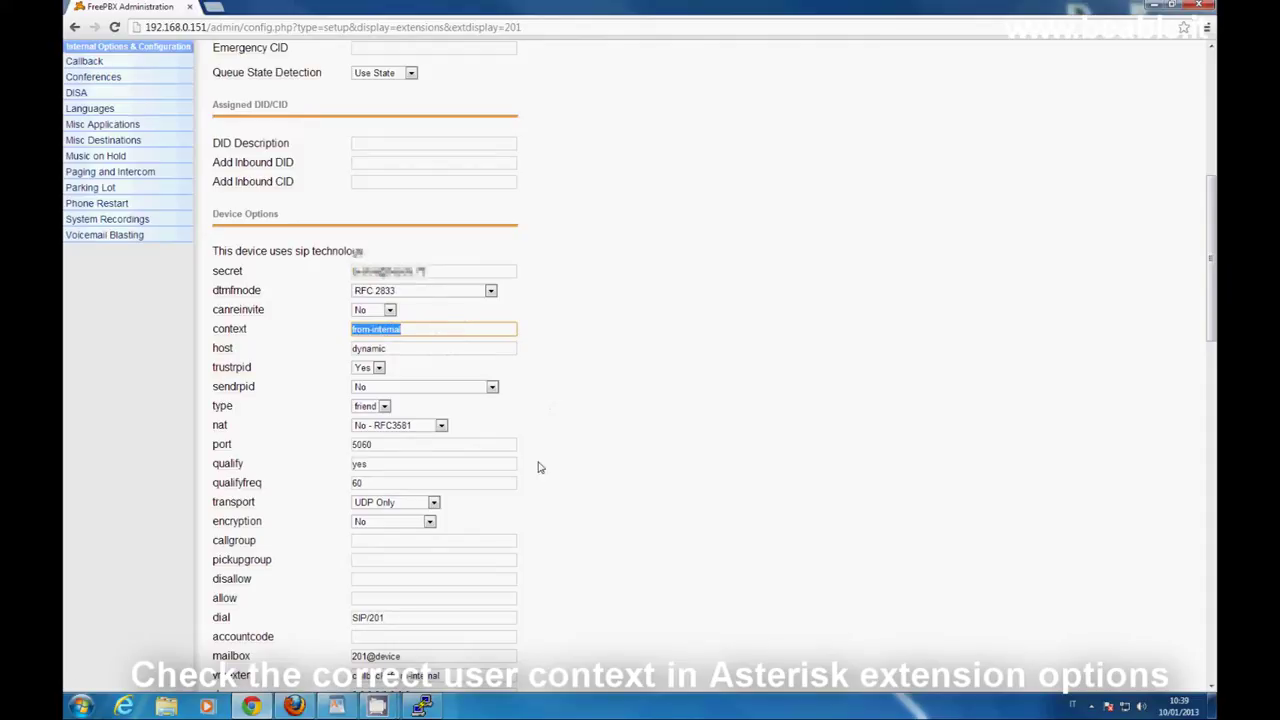
Quit nano on extensions.conf and type exit to close the PuTTY SSH session.
left_click(422, 706)
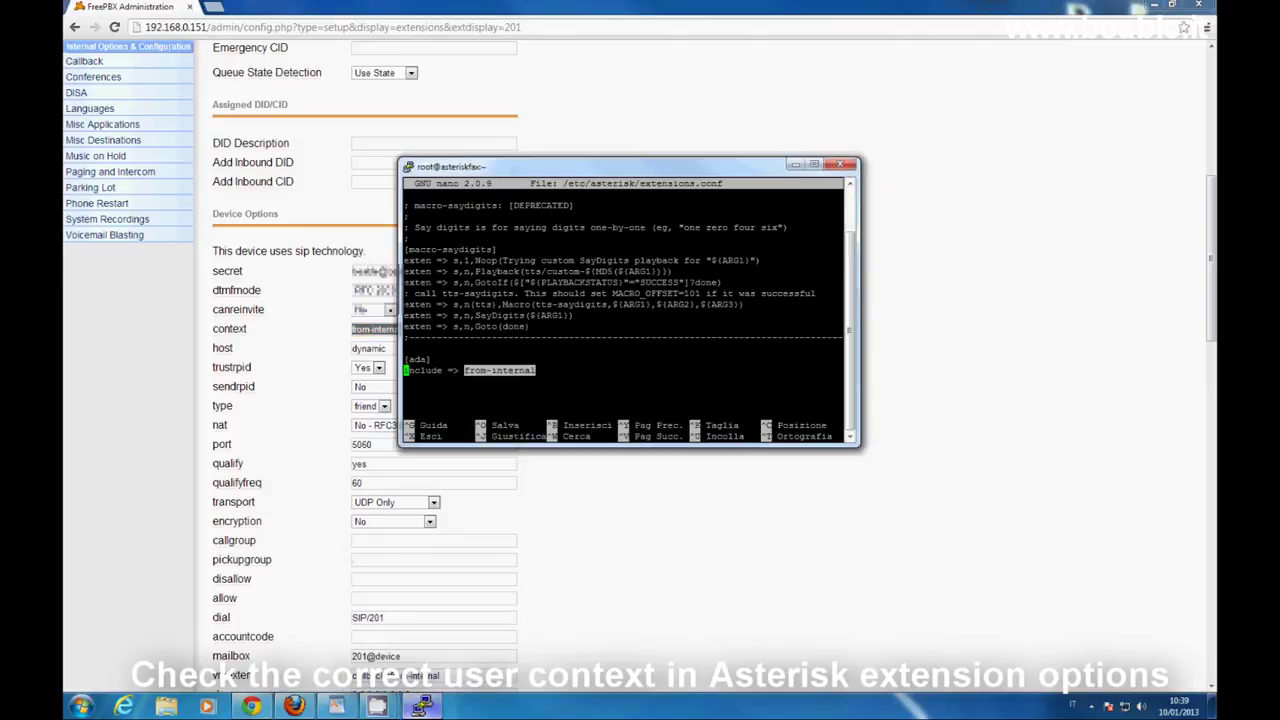
left_click(598, 366)
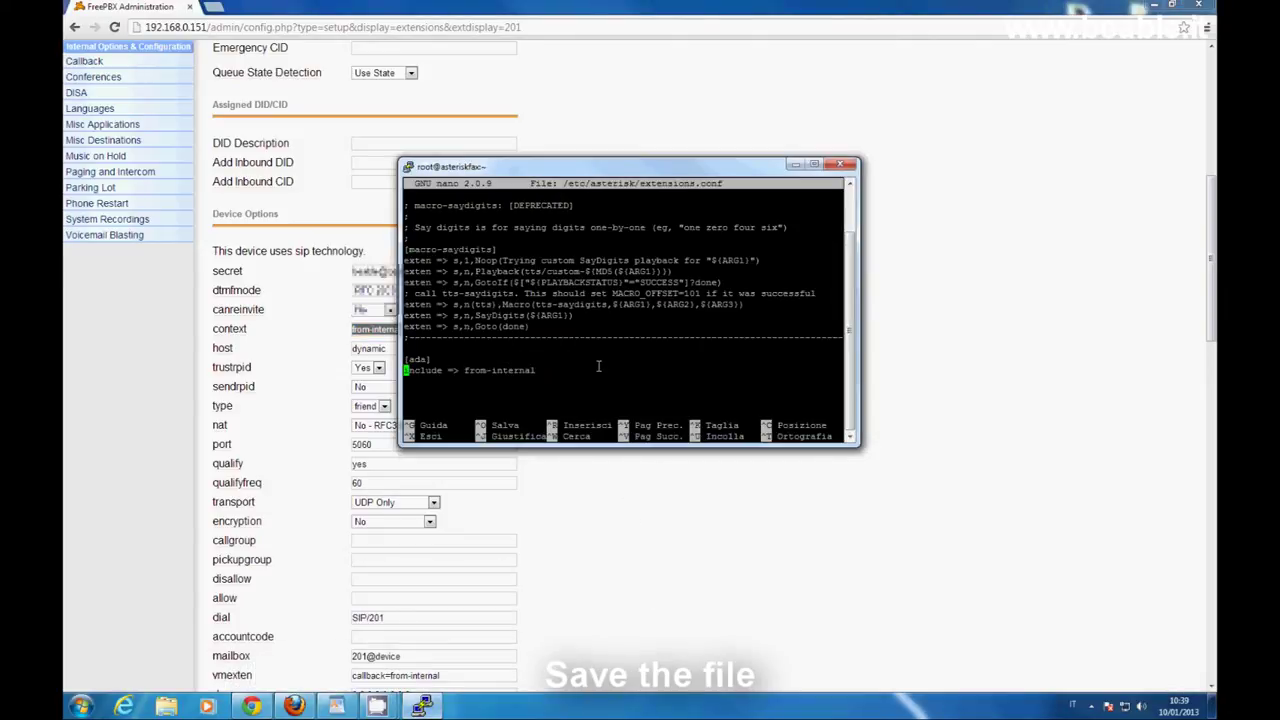
left_click_drag(644, 166, 598, 132)
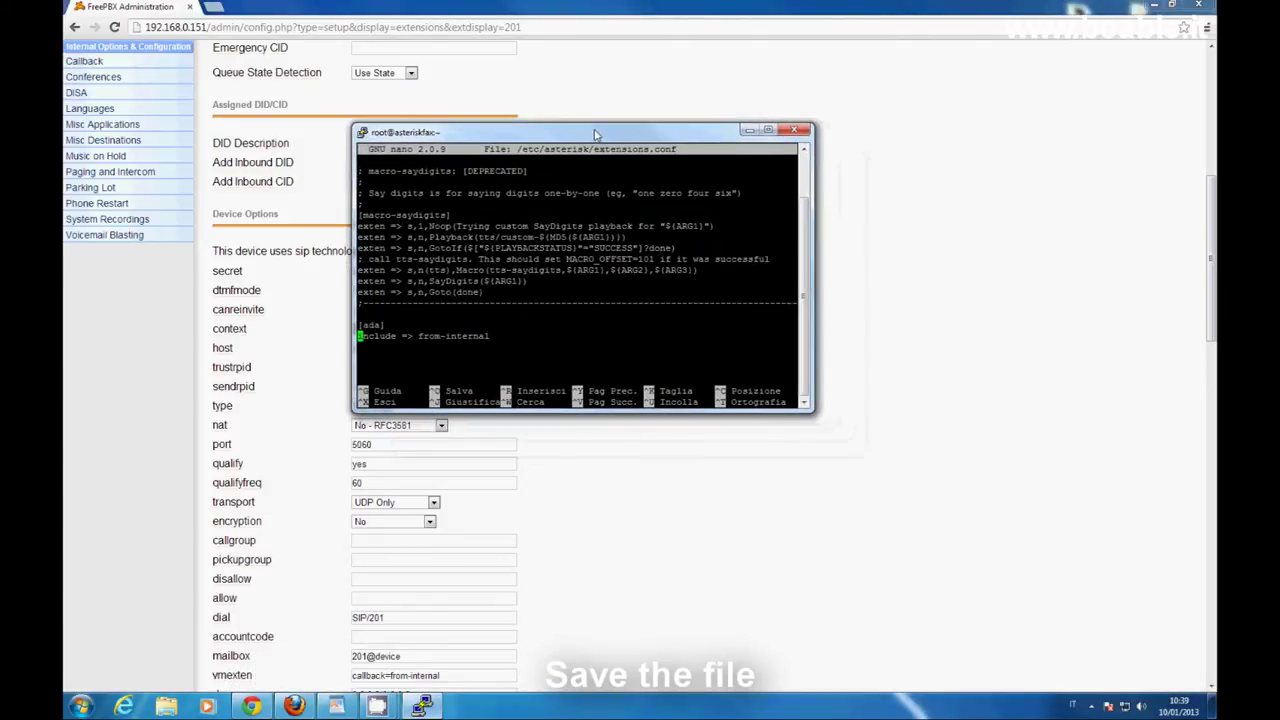
key("ctrl+x")
key("ctrl+c")
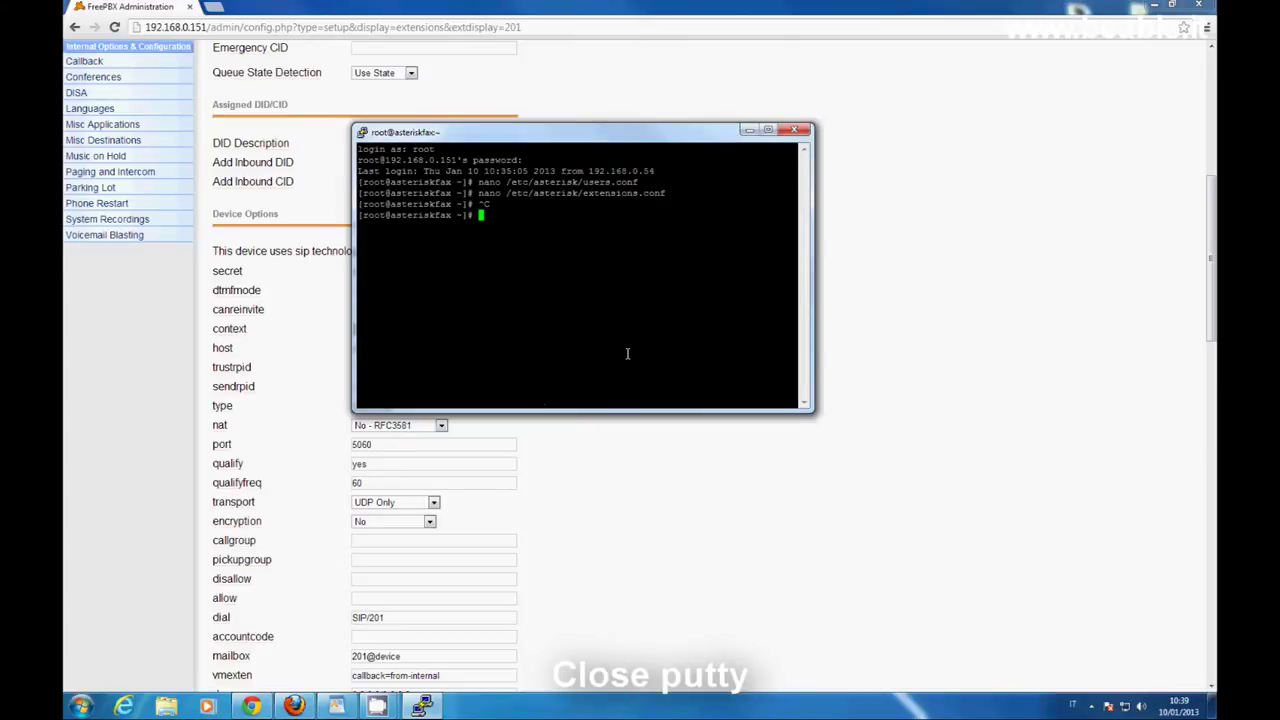
type("exit")
key("Return")
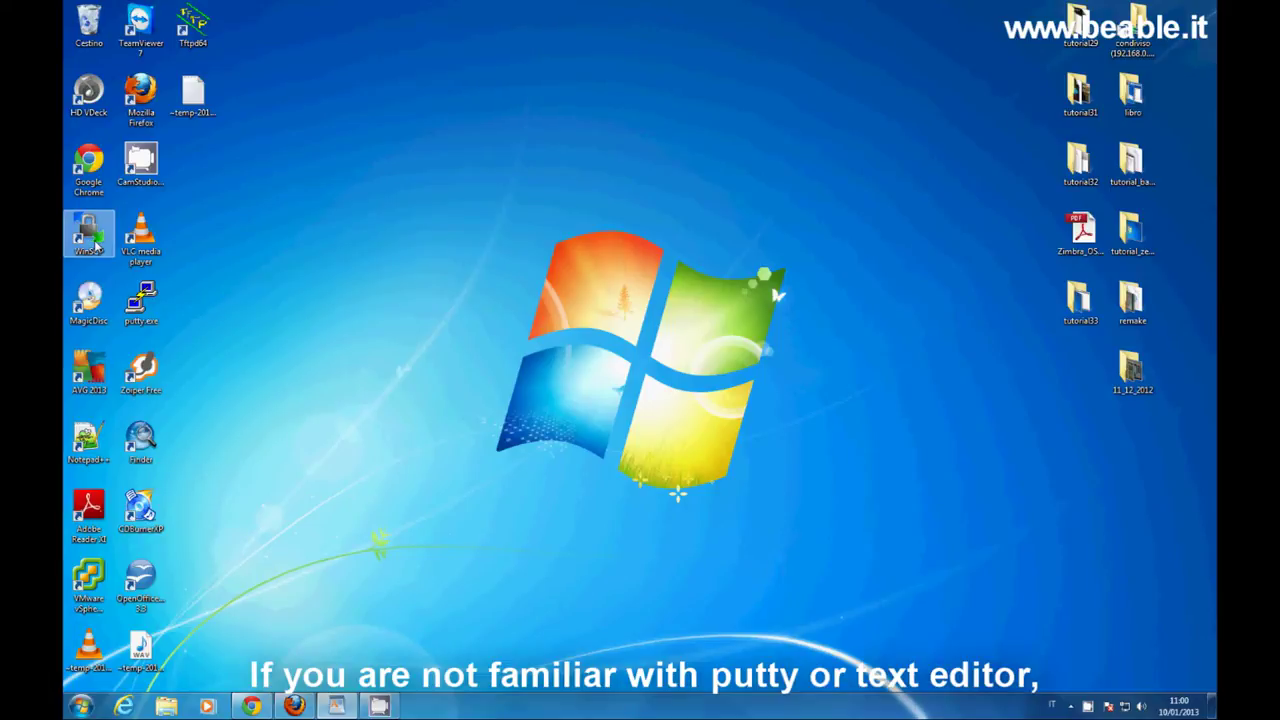
Launch WinSCP and log in to 192.168.0.151 as root with its password, accepting the host key.
right_click(96, 243)
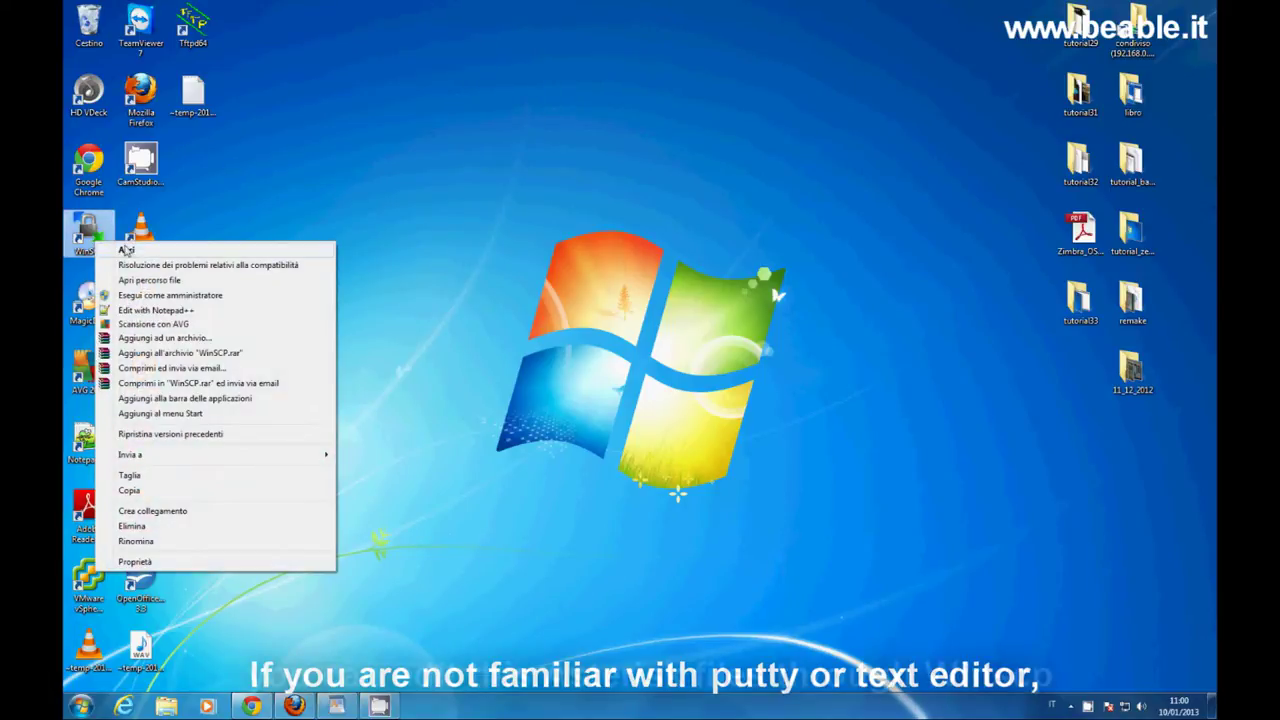
left_click(139, 251)
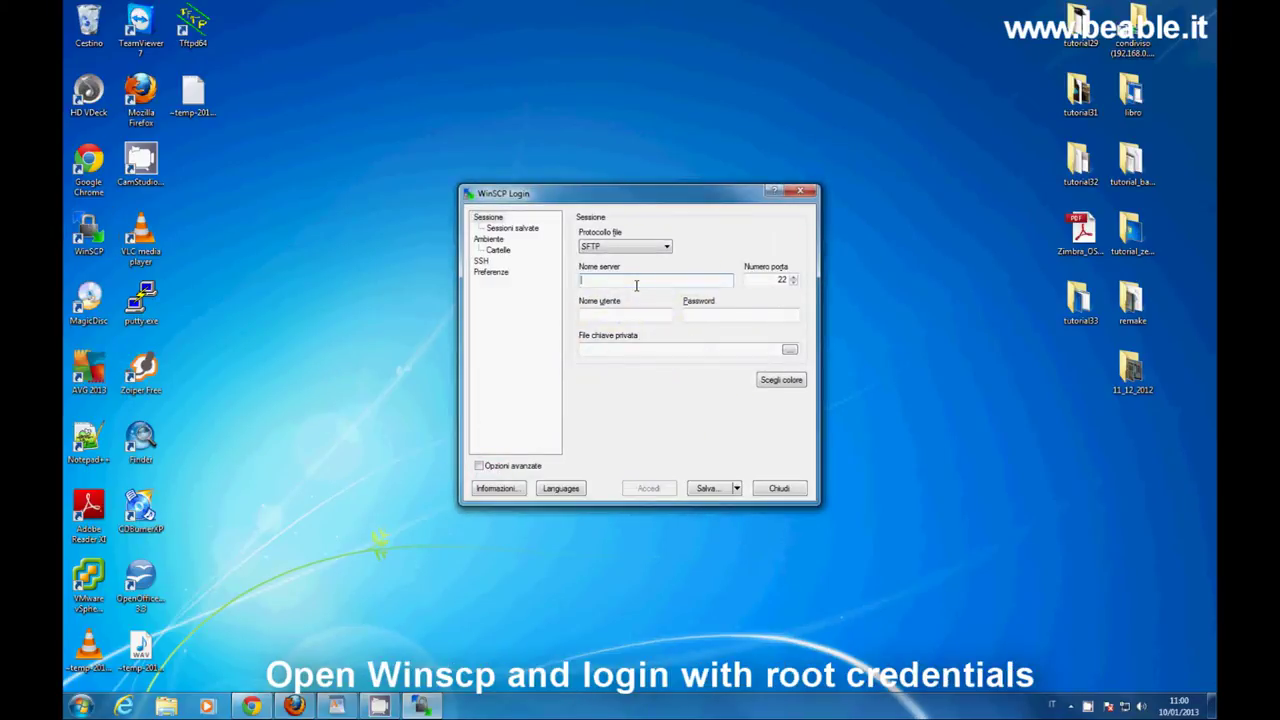
type("192.168.0.151")
left_click(628, 314)
type("root")
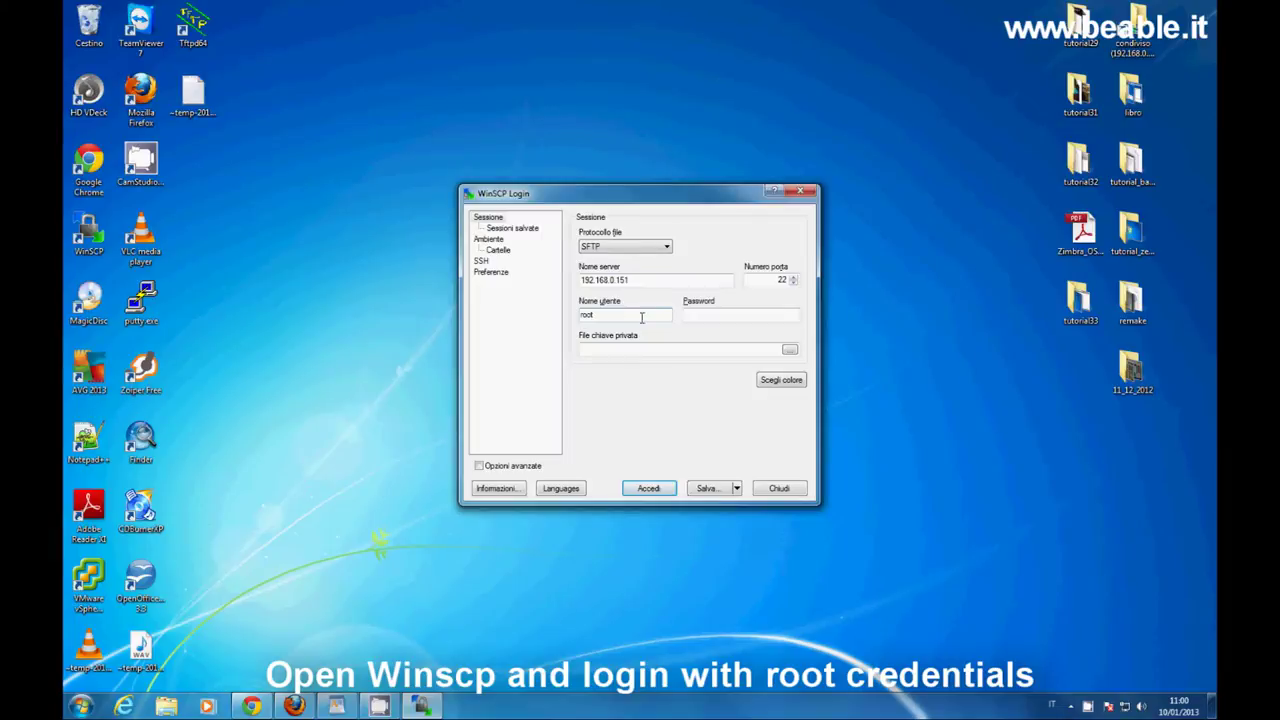
left_click(710, 314)
type("•••••••••••••••")
left_click(652, 487)
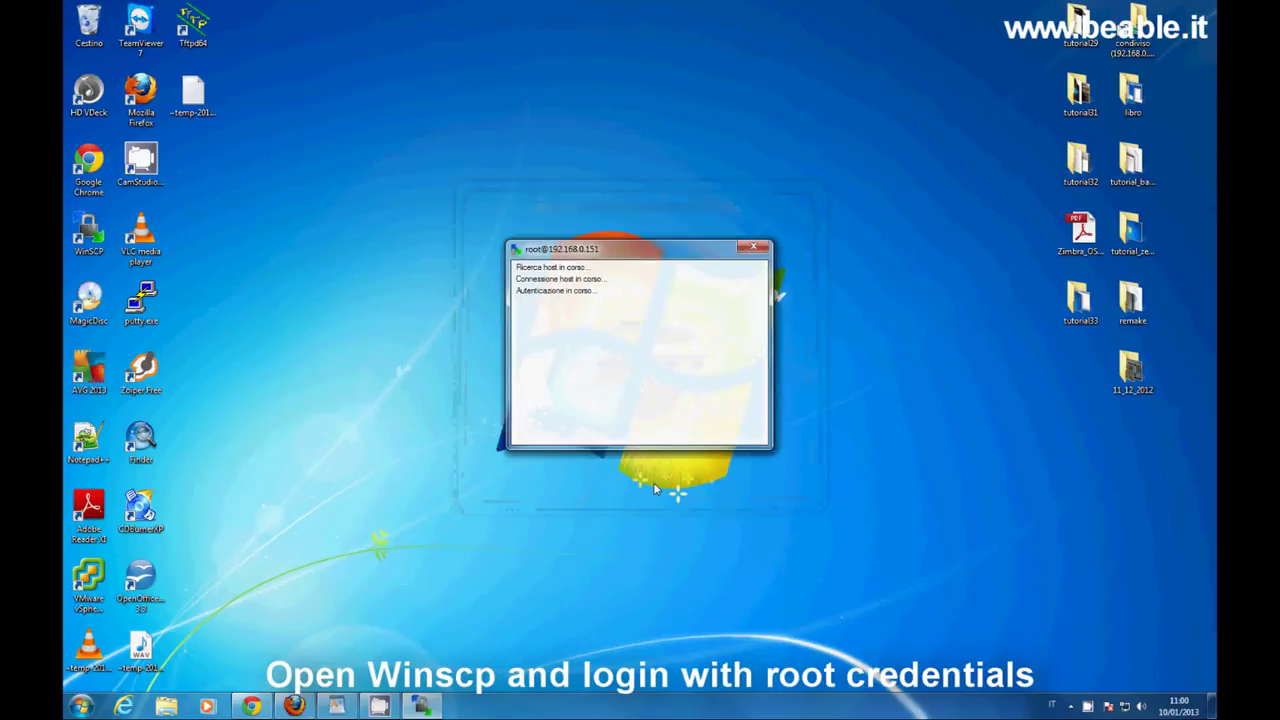
left_click(528, 393)
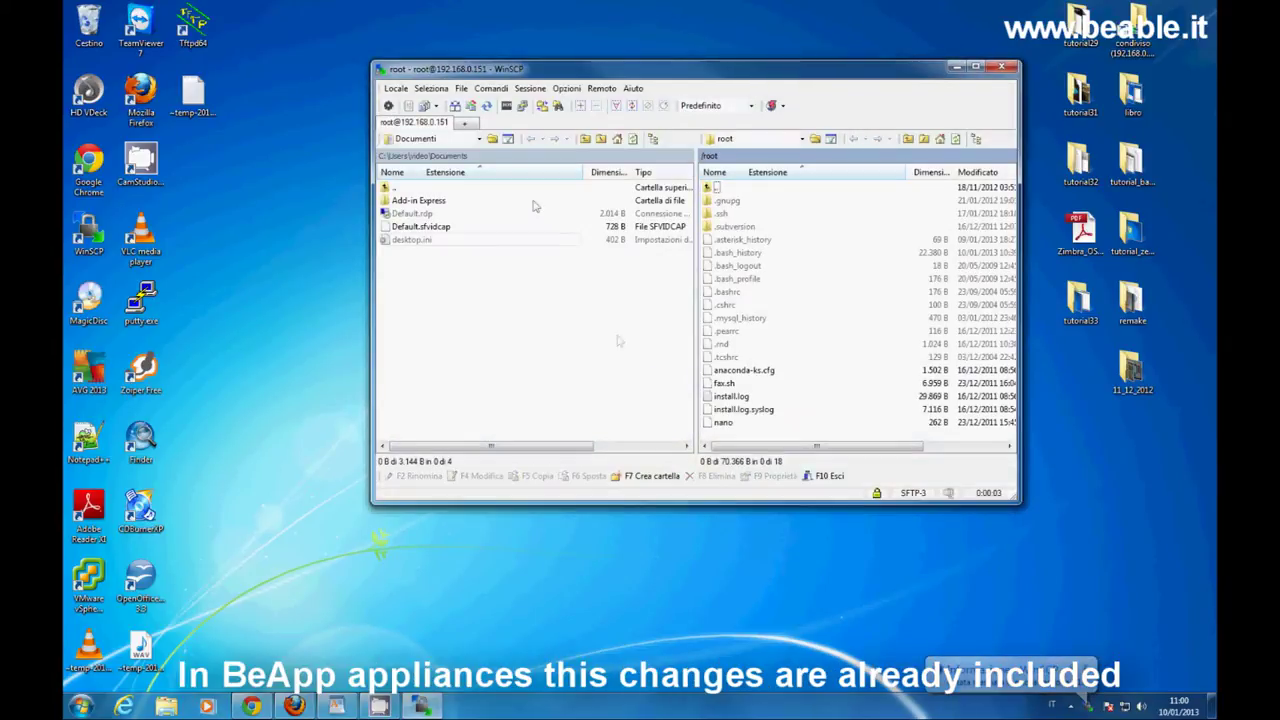
Show the local Desktop and browse the remote pane to /etc/asterisk.
left_click(480, 139)
left_click(466, 166)
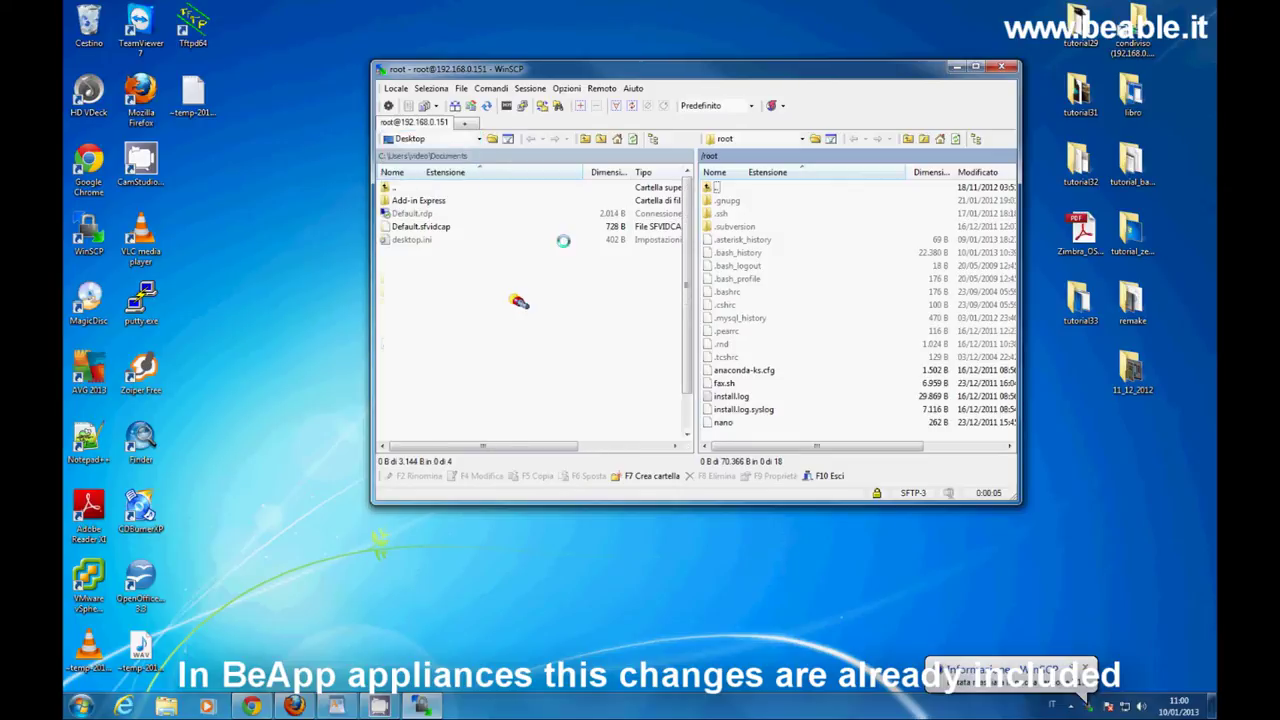
double_click(720, 188)
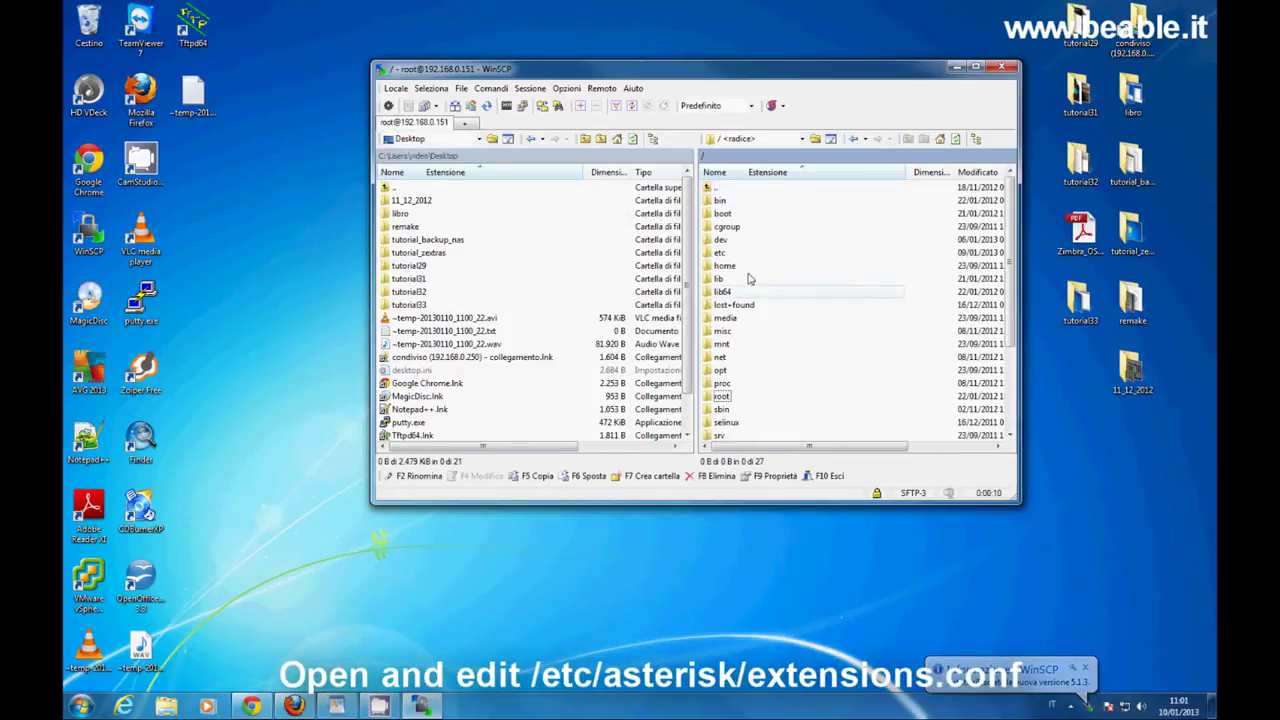
double_click(720, 252)
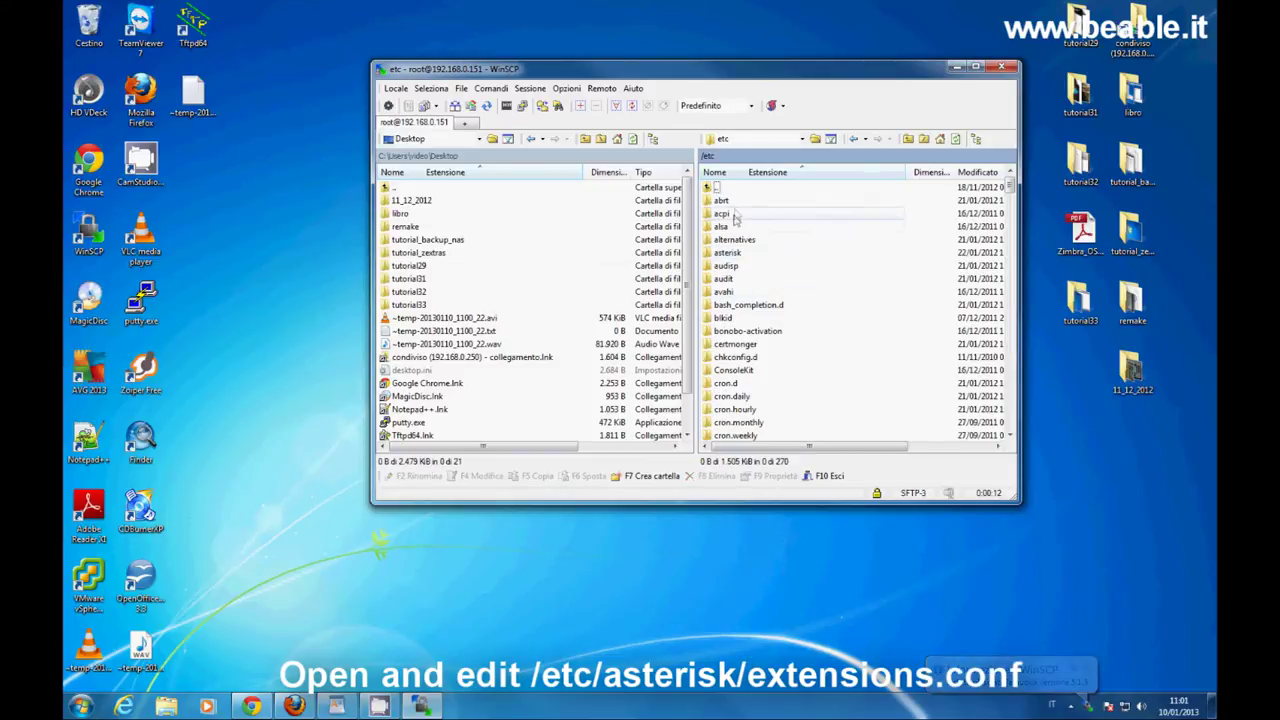
double_click(727, 252)
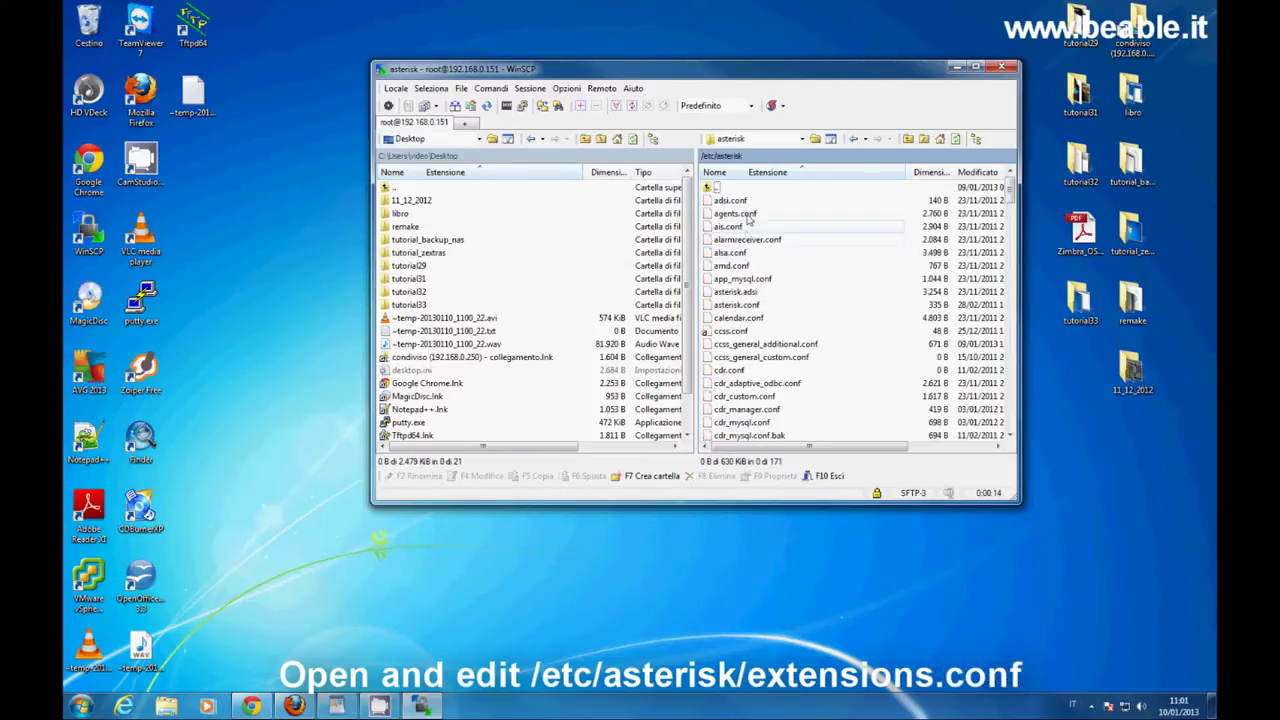
Open extensions.conf from /etc/asterisk in WinSCP's editor with Modifica.
scroll(776, 279, "down", 6)
scroll(776, 299, "down", 3)
scroll(776, 299, "down", 4)
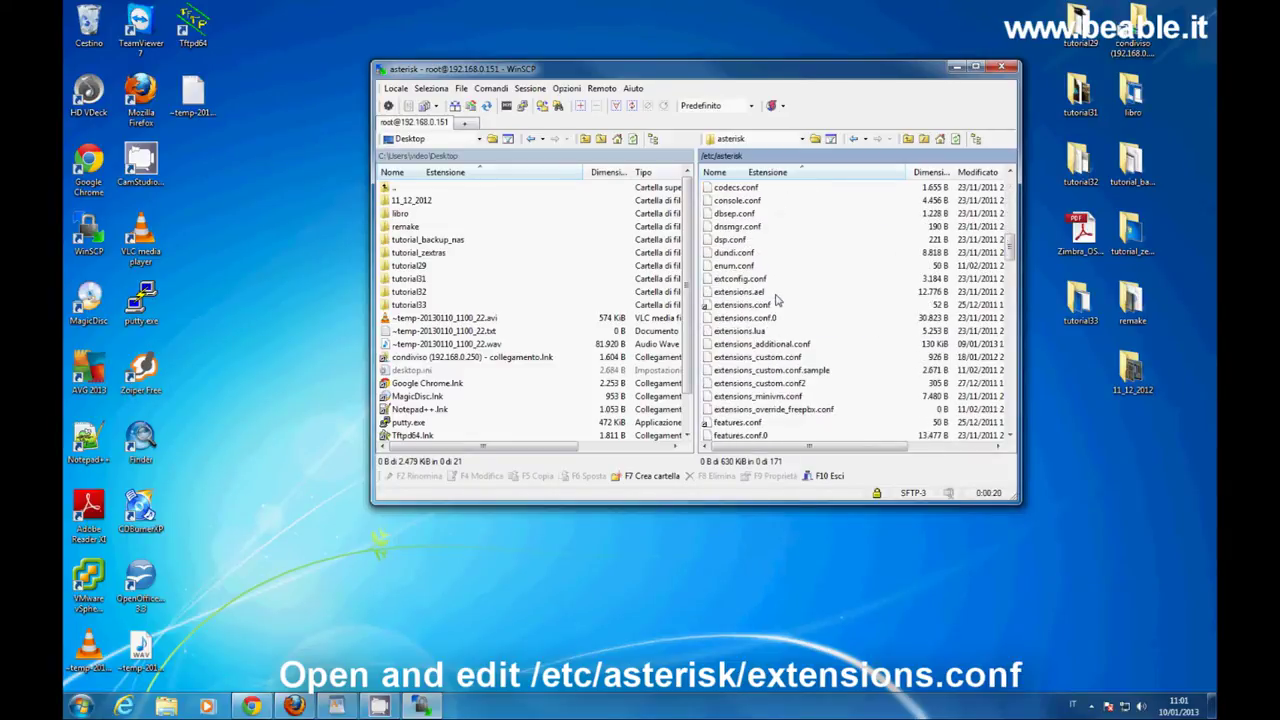
left_click(755, 311)
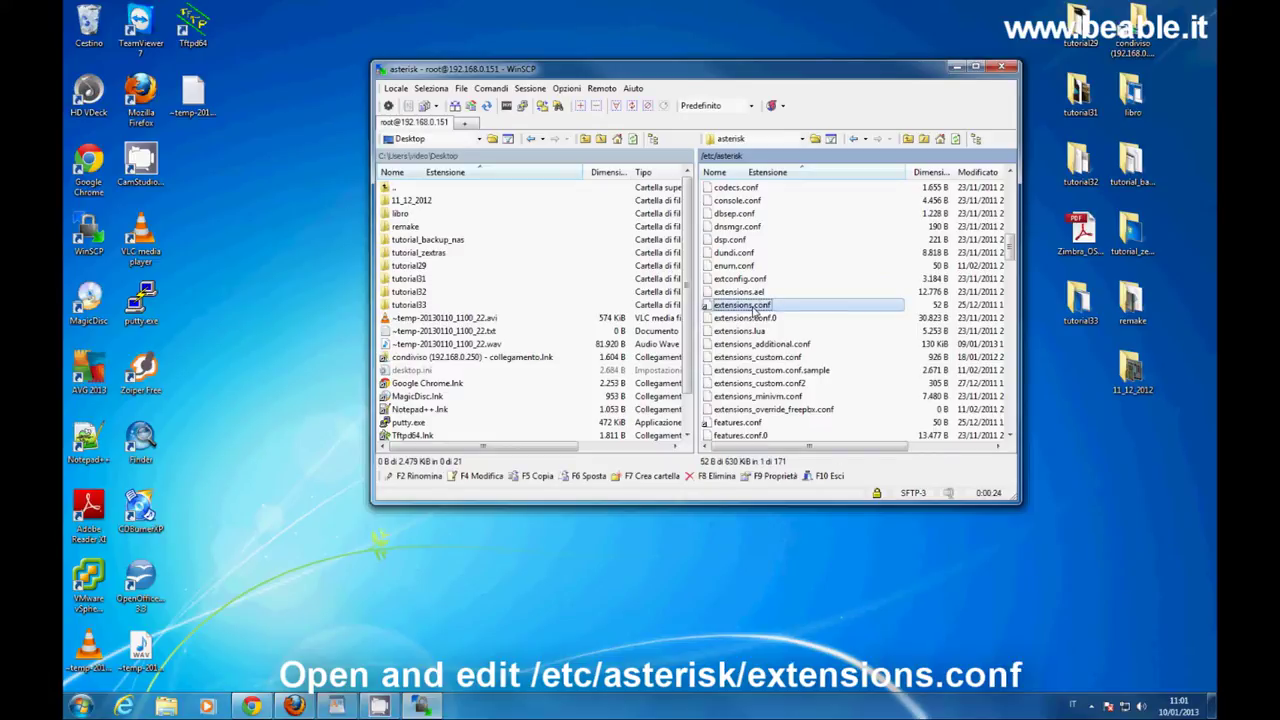
right_click(755, 311)
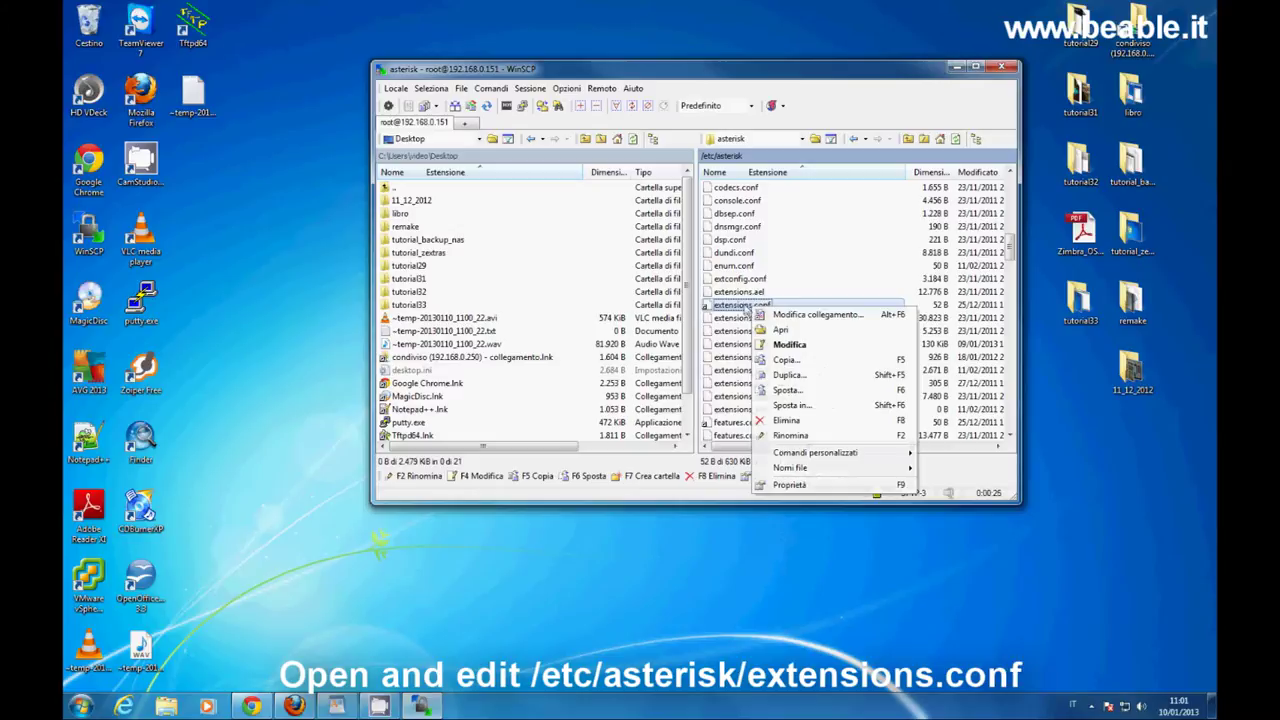
left_click(814, 345)
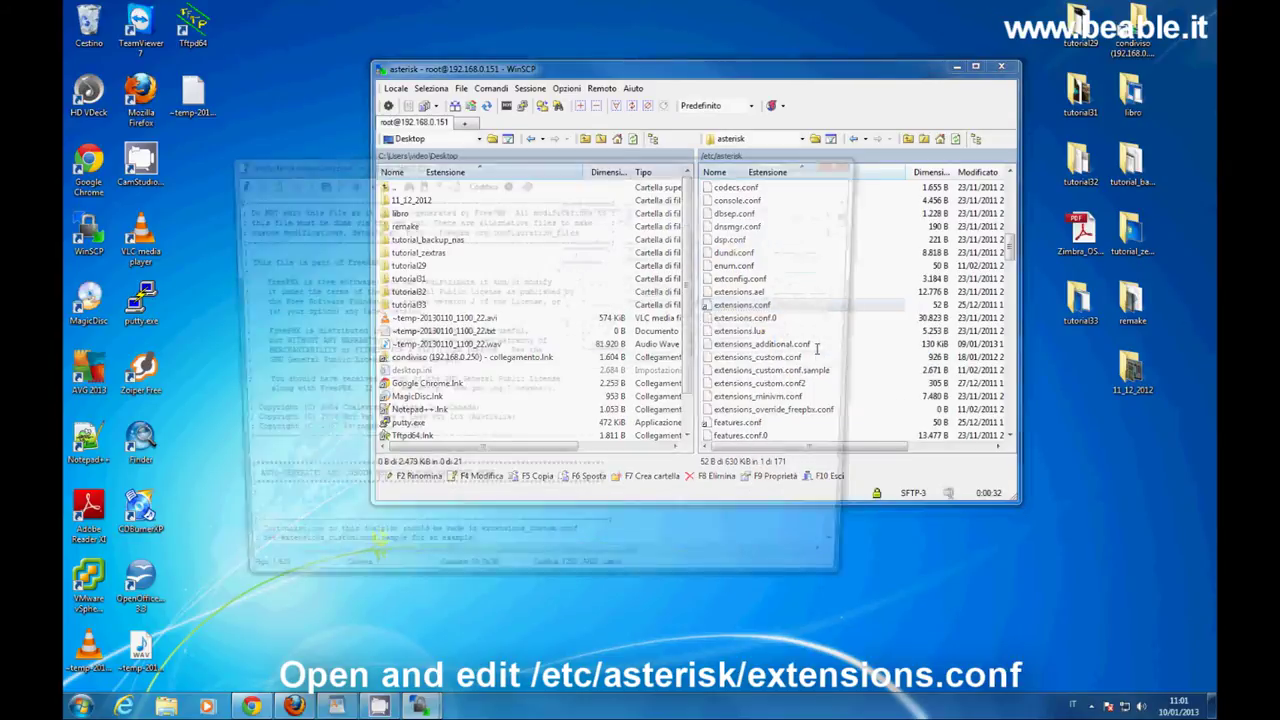
Select the closing [ada] 'include => from-internal' lines in extensions.conf, then close the editor.
left_click_drag(857, 212, 846, 550)
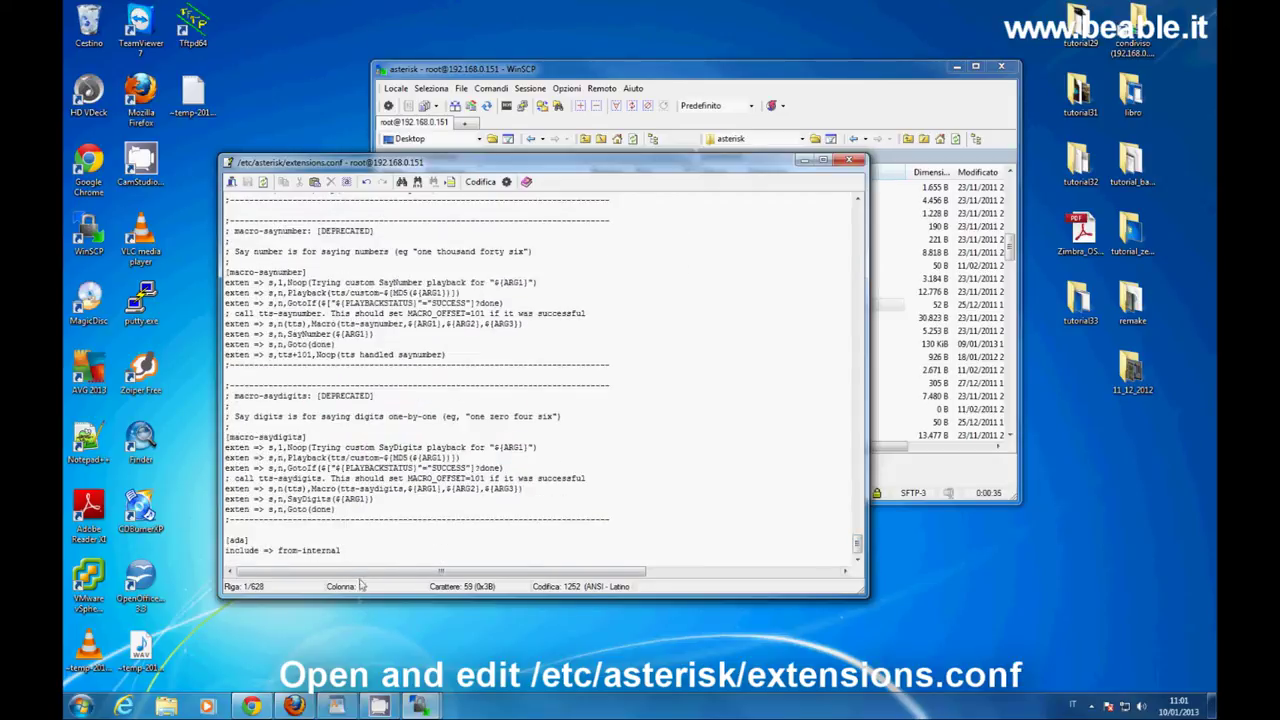
left_click_drag(341, 551, 220, 541)
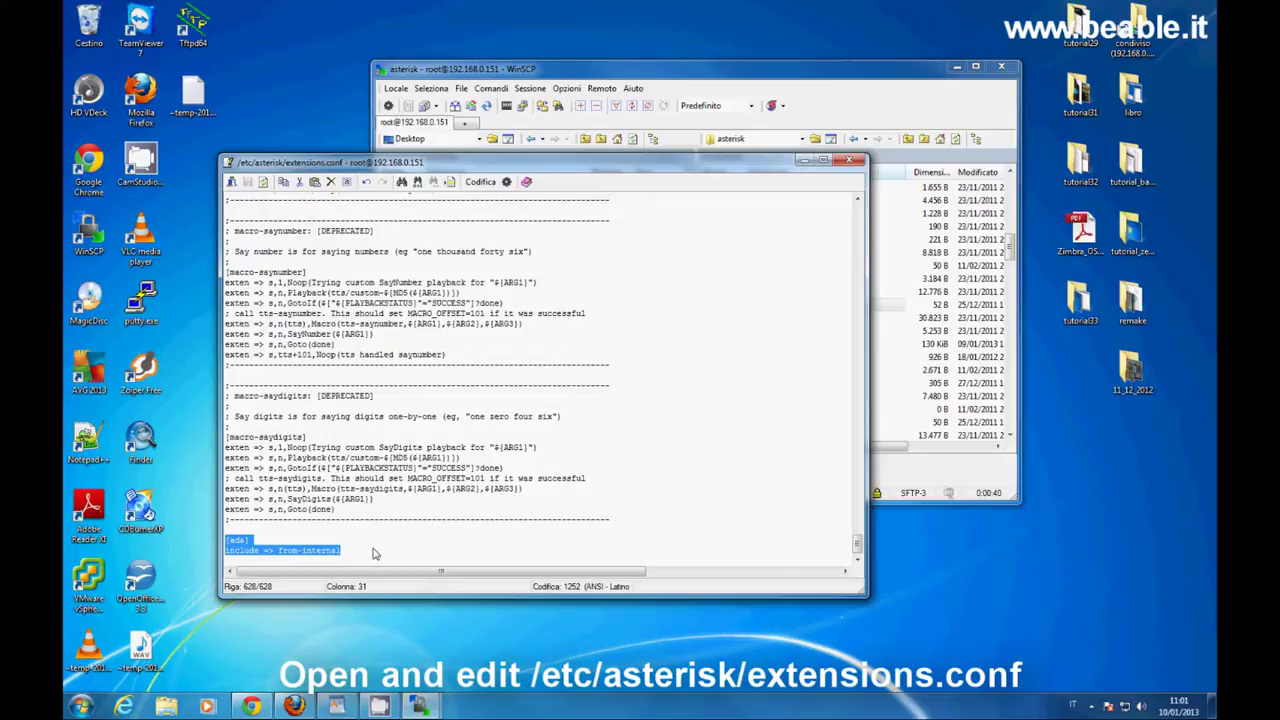
left_click(849, 162)
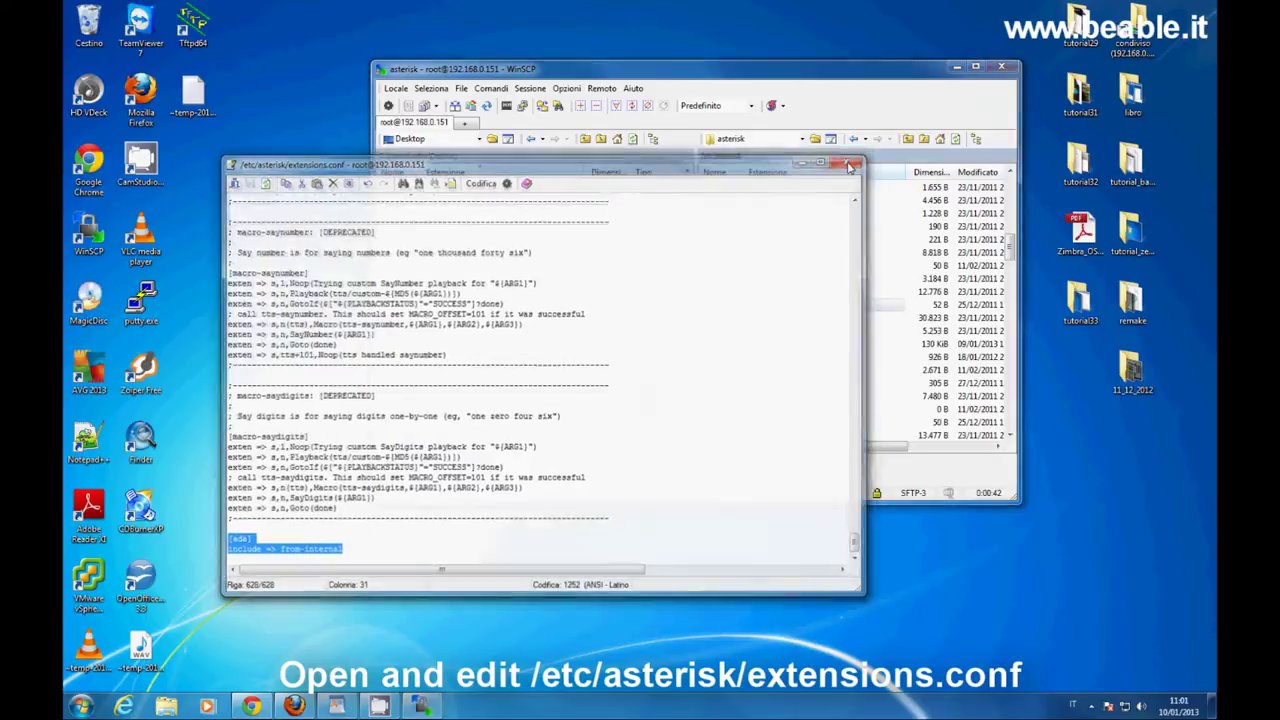
left_click_drag(1011, 252, 1011, 412)
Open users.conf to review the user entries at its end, close it, and quit WinSCP.
right_click(751, 360)
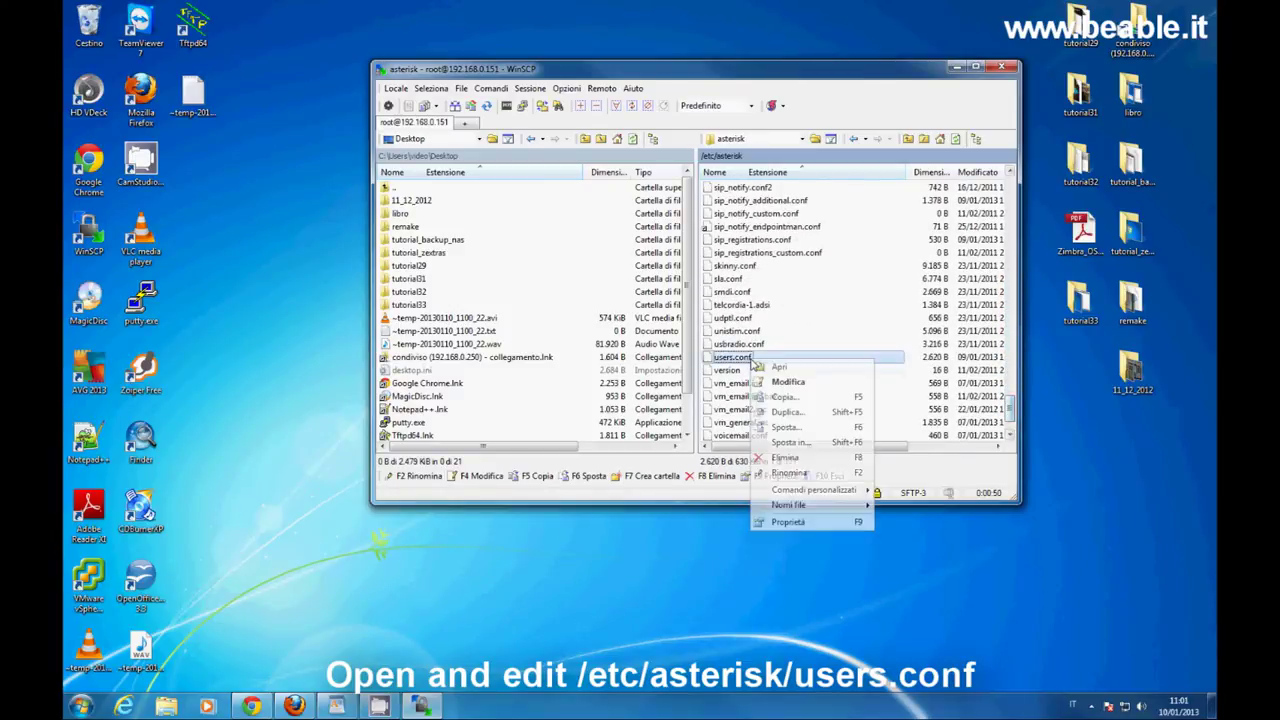
left_click(820, 387)
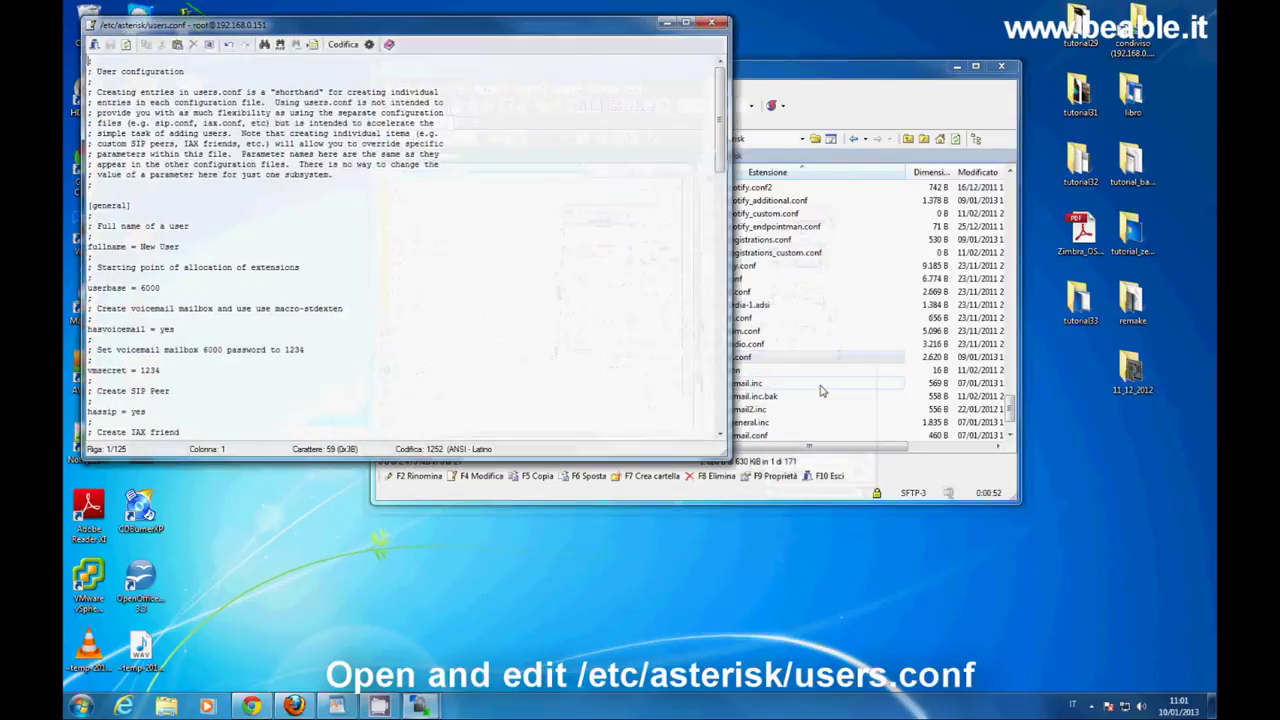
scroll(632, 418, "down", 20)
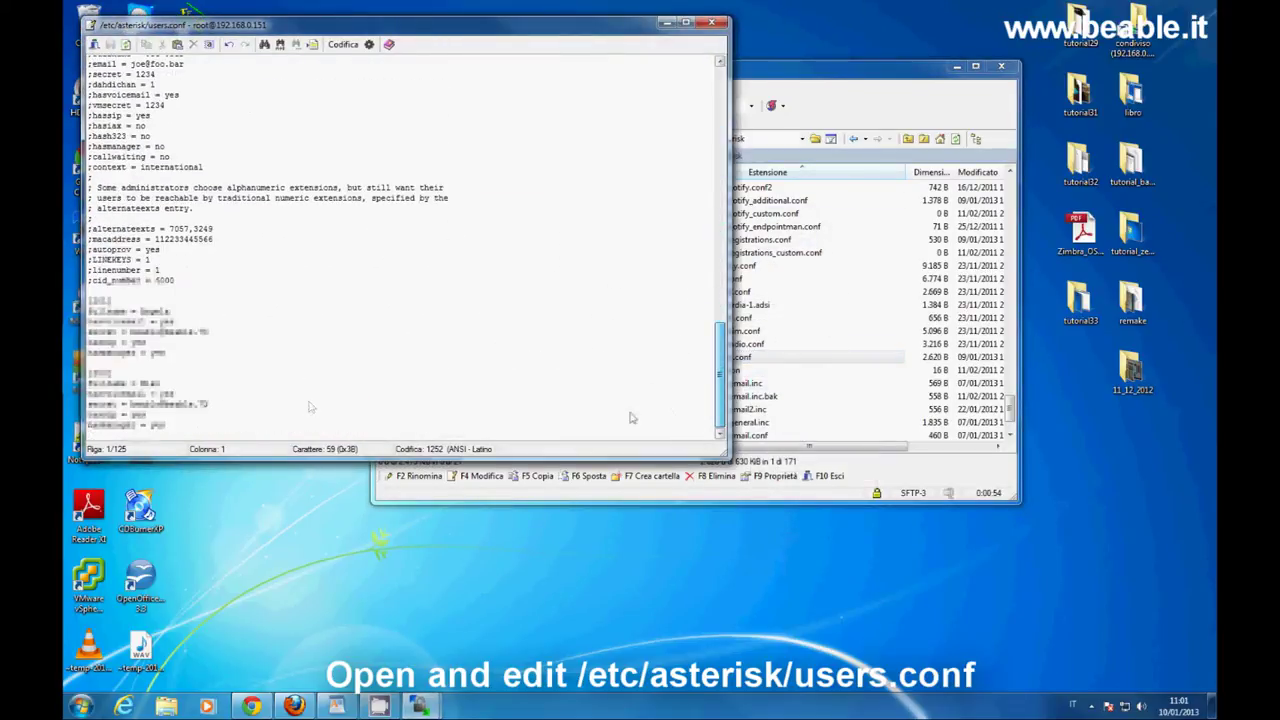
left_click_drag(88, 298, 165, 427)
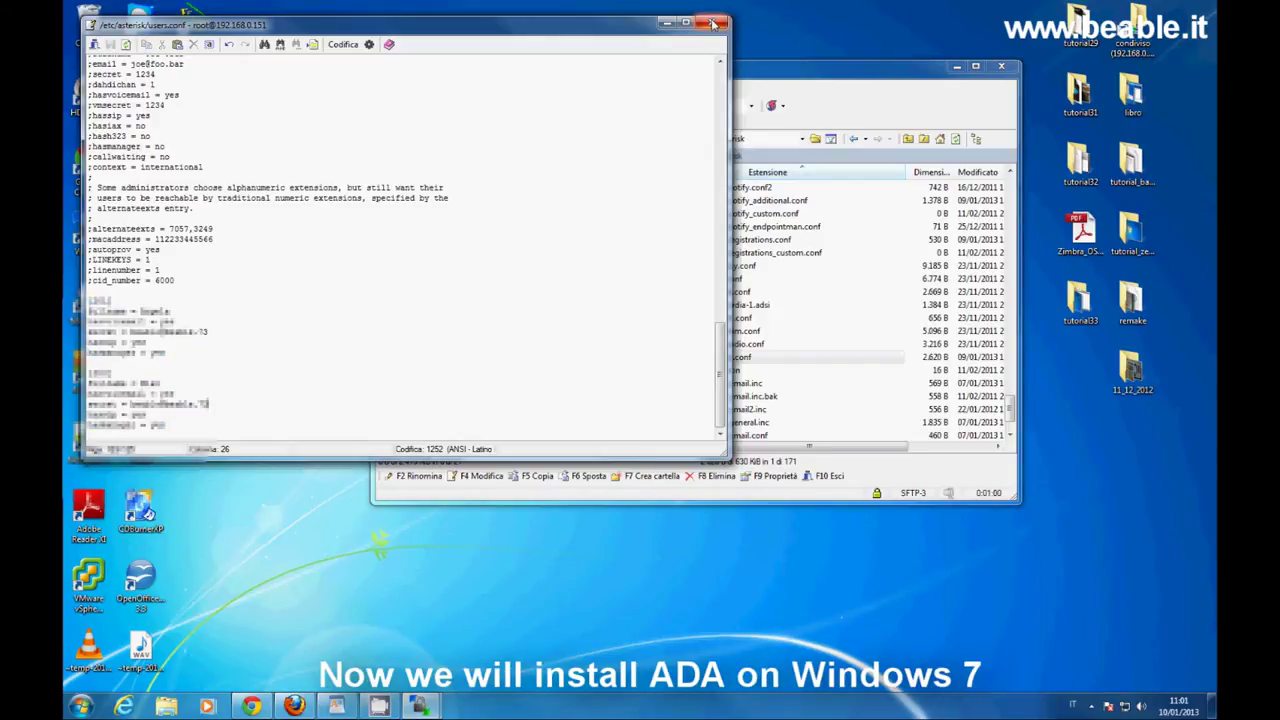
left_click(711, 22)
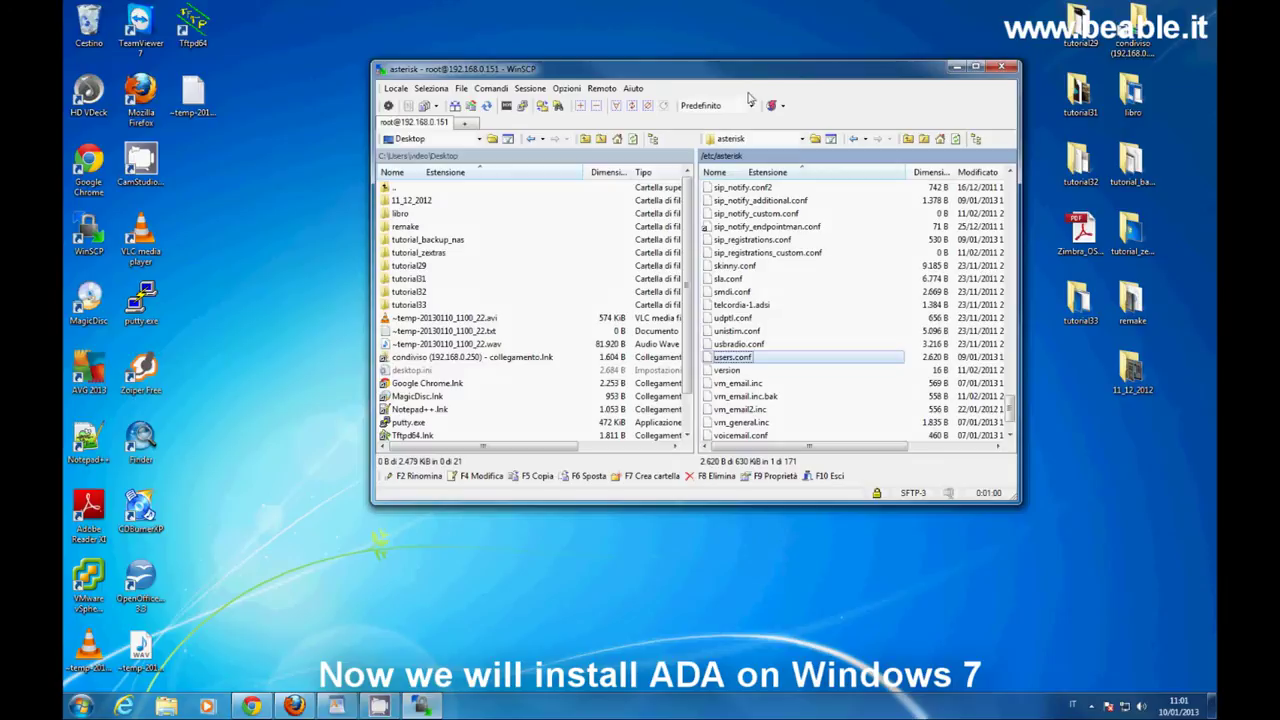
left_click(1000, 68)
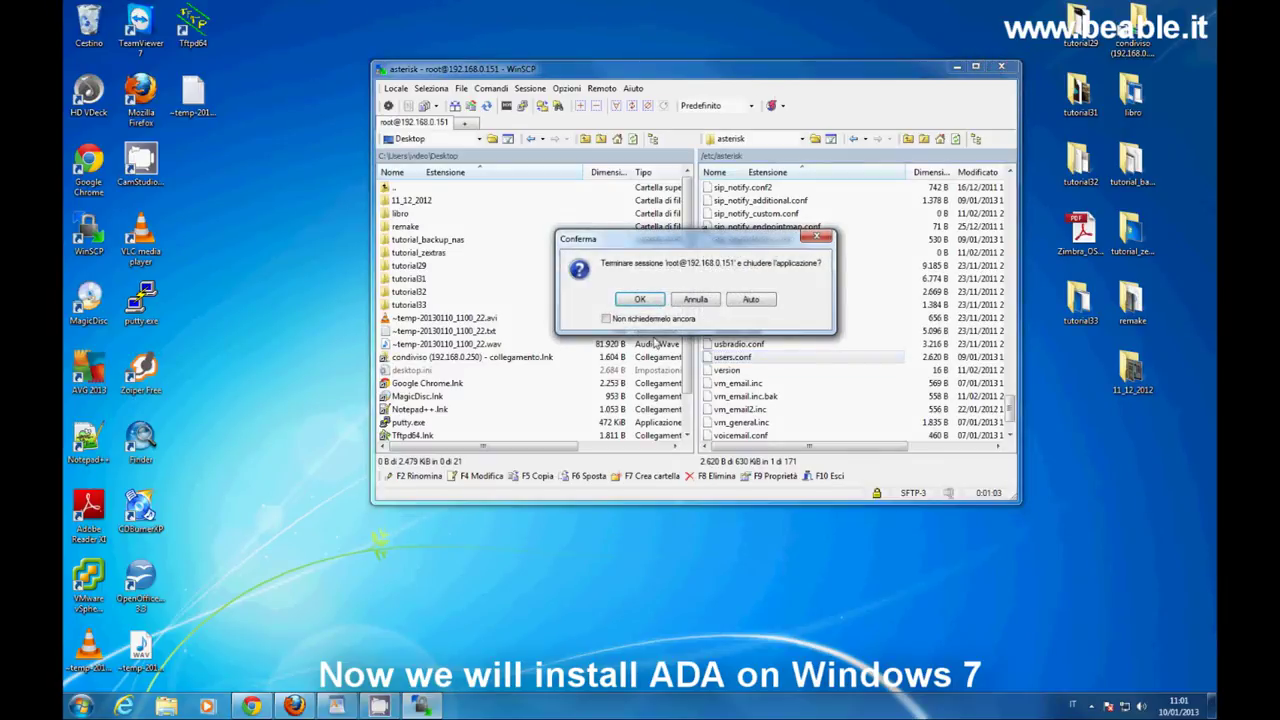
left_click(644, 306)
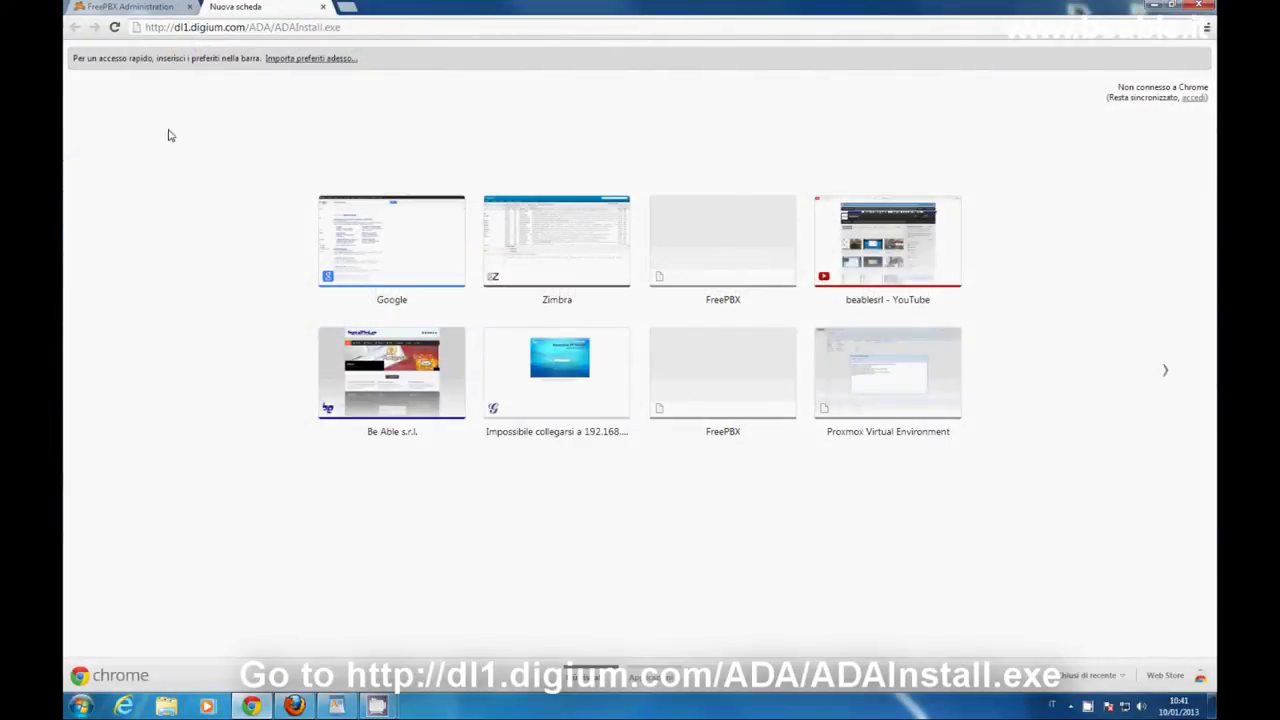
left_click_drag(146, 27, 358, 28)
left_click(358, 28)
key("Return")
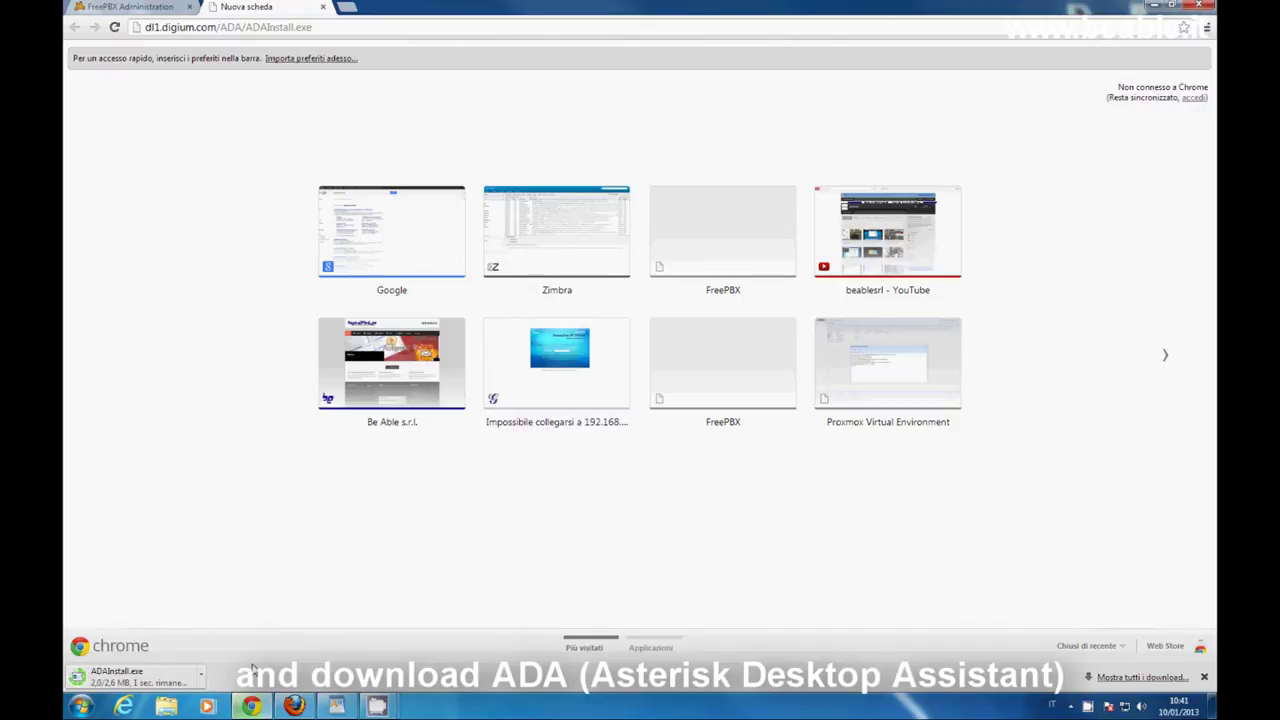
left_click(175, 682)
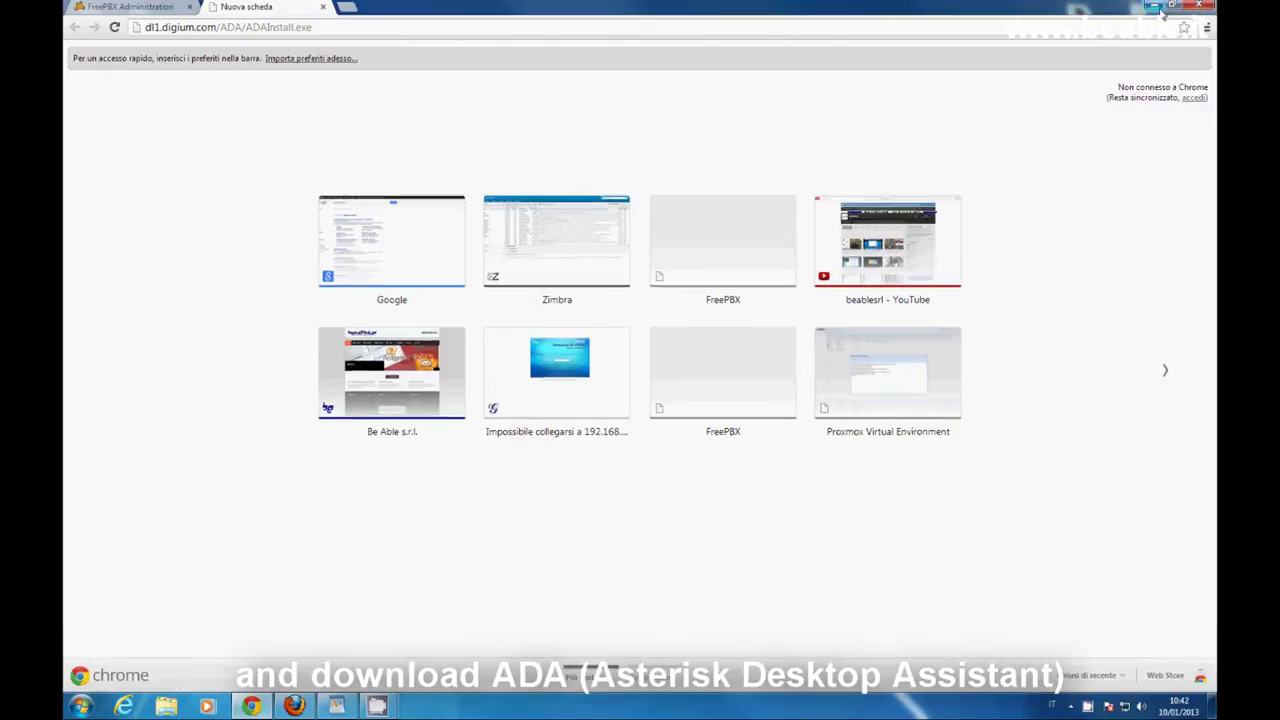
left_click(1154, 8)
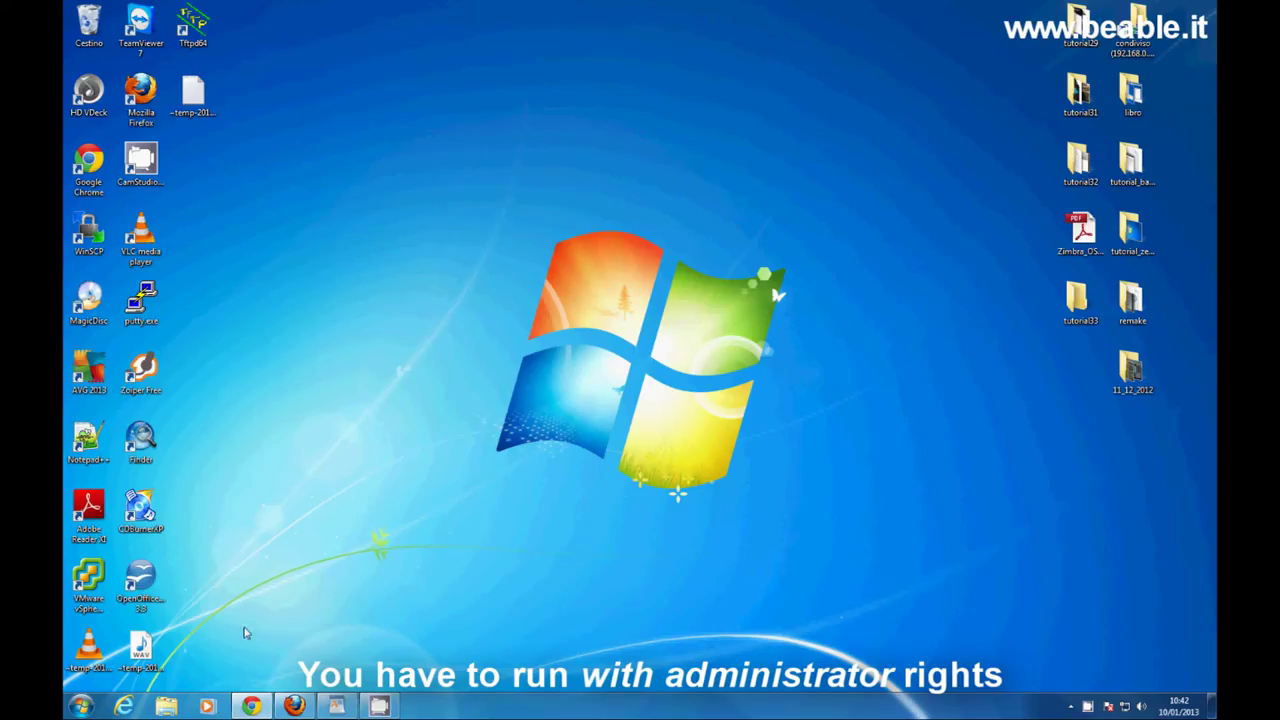
Run ADAInstall.exe from the Download folder with Esegui come amministratore.
left_click(168, 707)
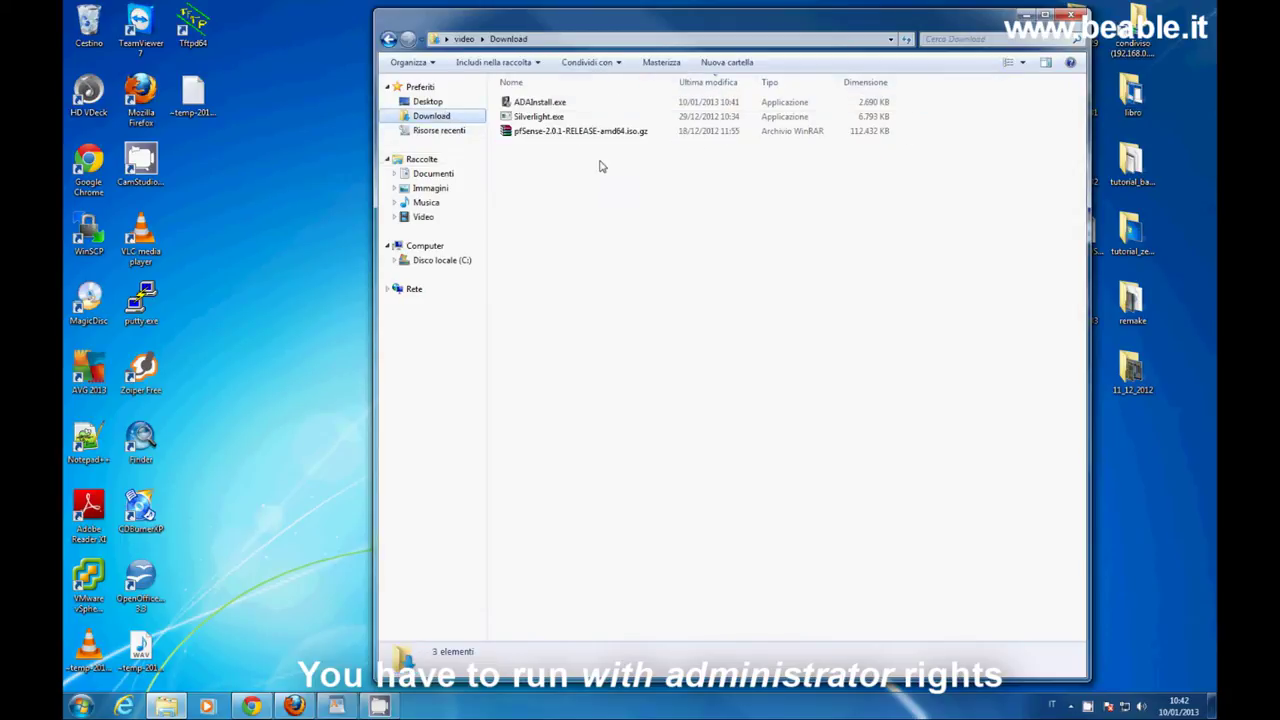
right_click(583, 102)
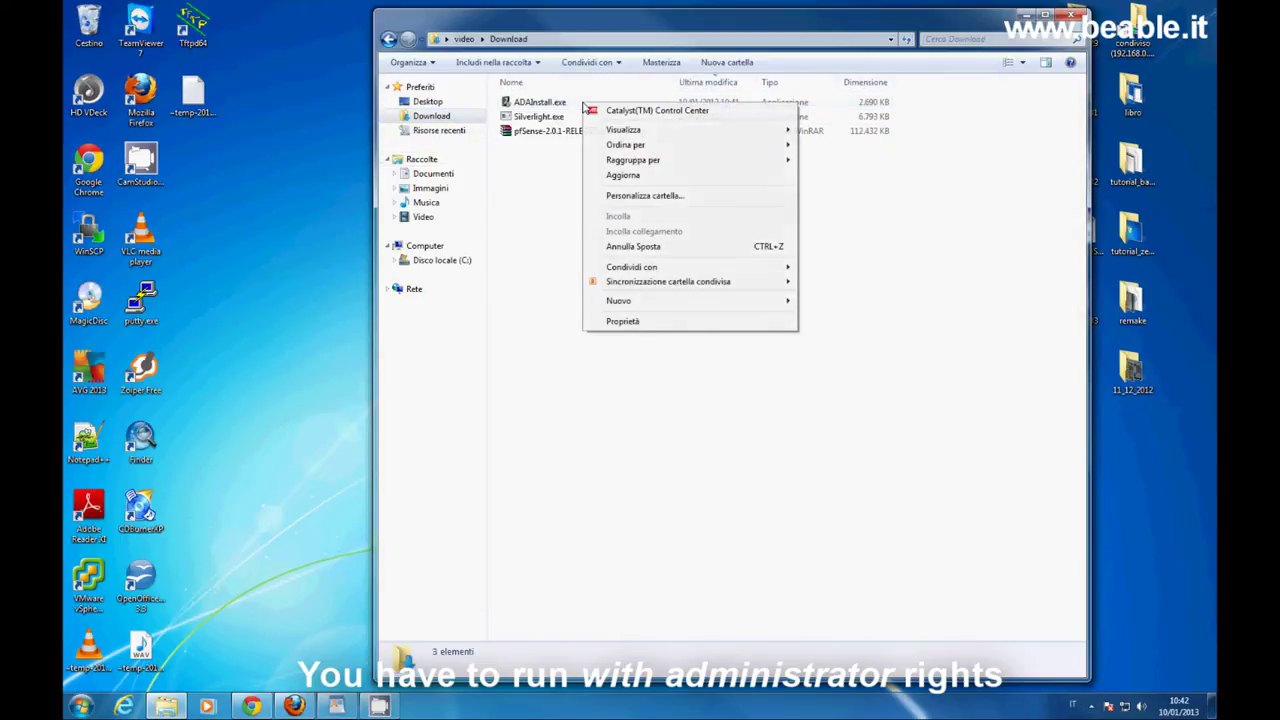
left_click(551, 99)
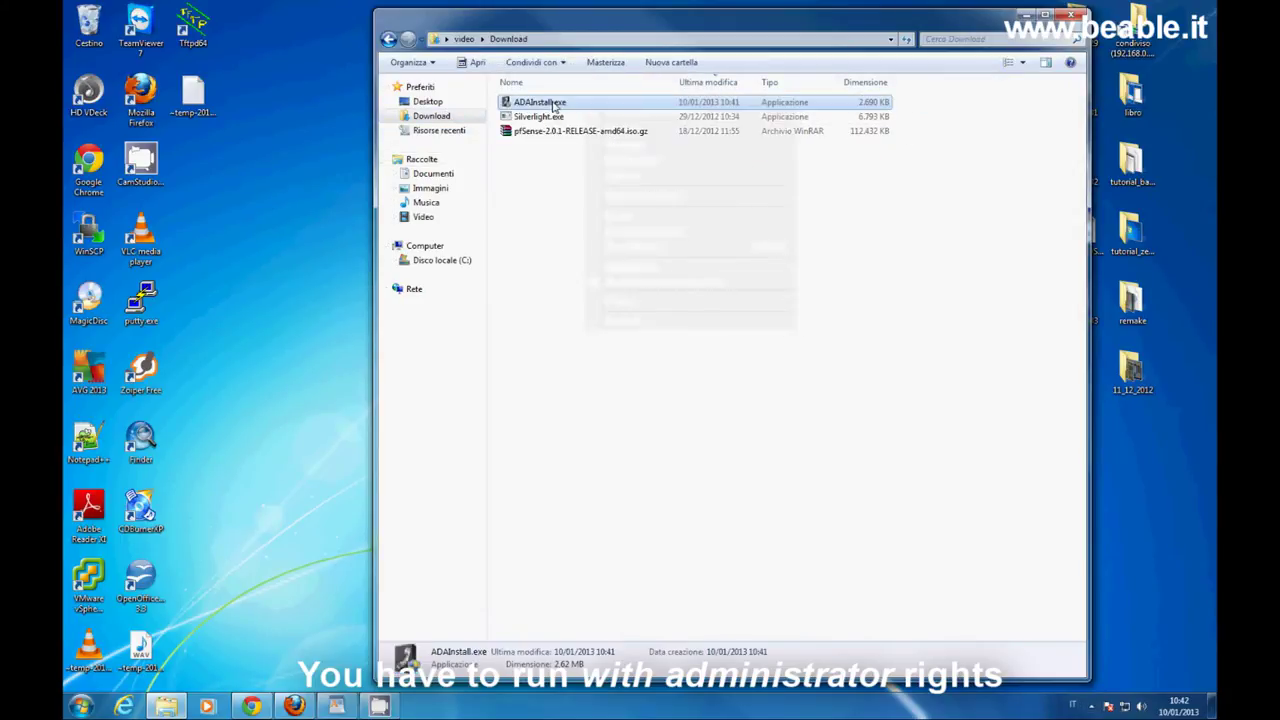
right_click(552, 102)
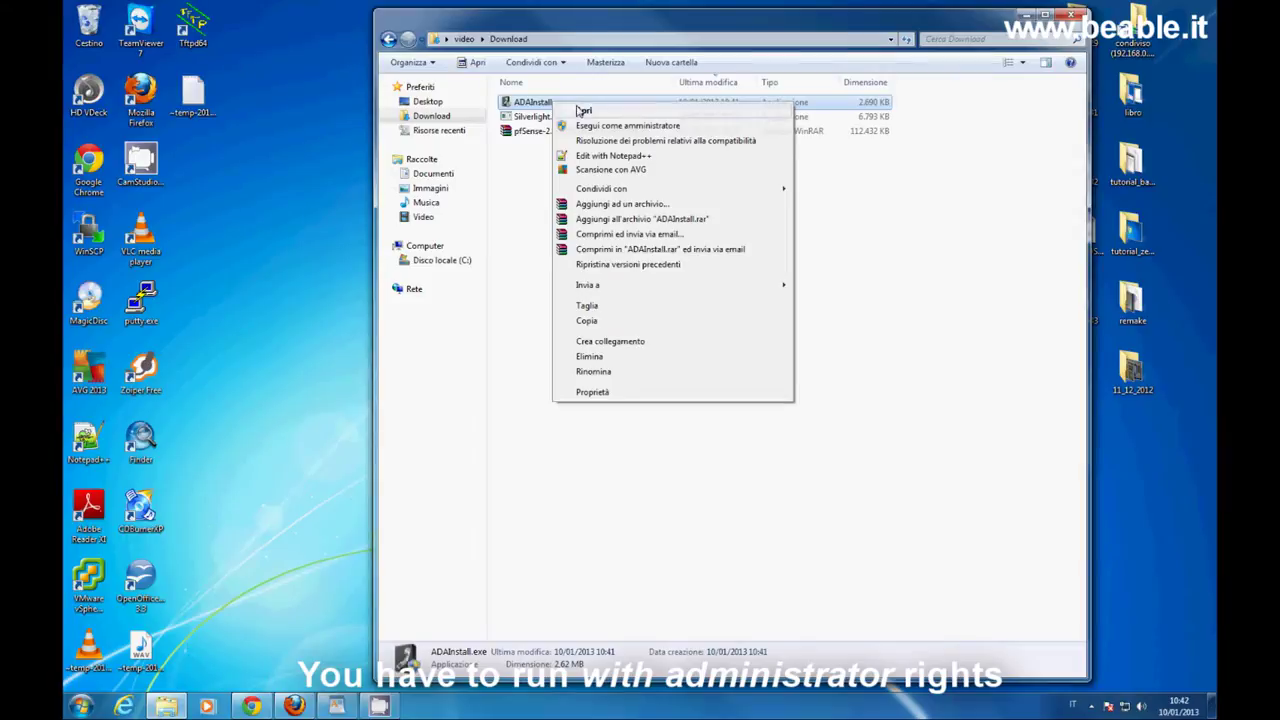
left_click(739, 126)
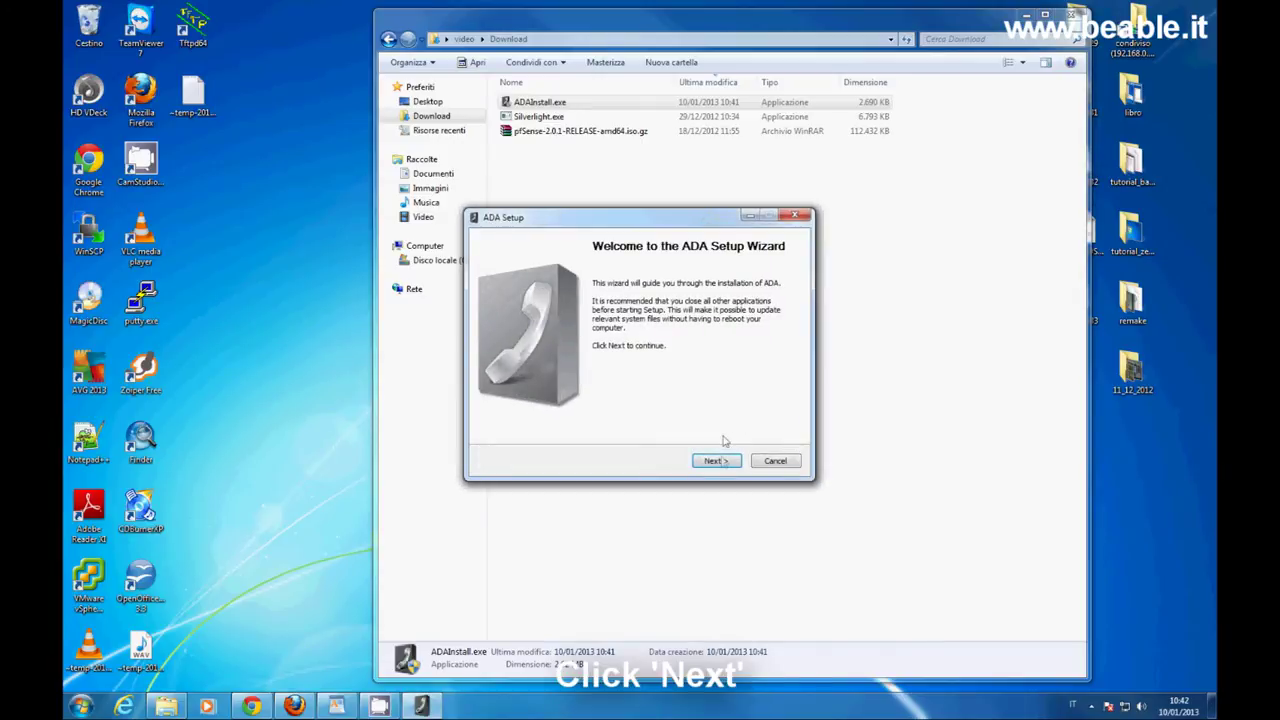
Accept the ADA license, install to the default Digium folder, finish launching ADA, and close Download folder.
left_click(722, 461)
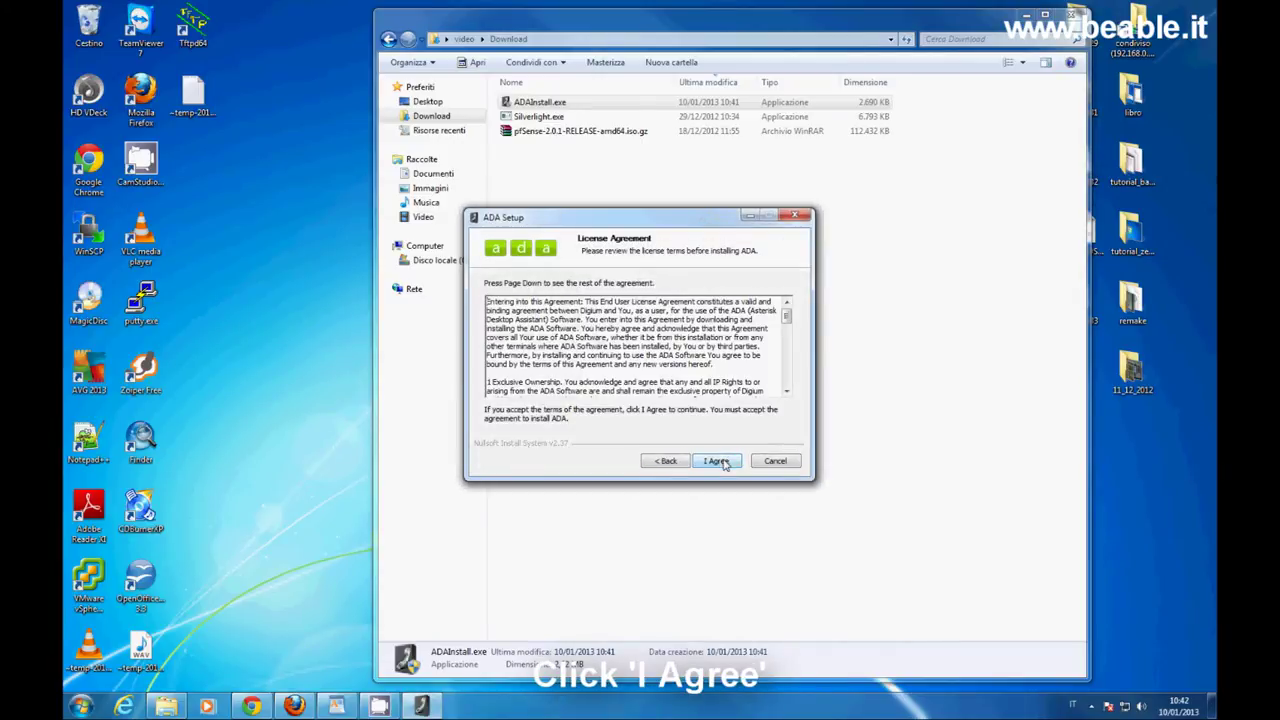
left_click(722, 461)
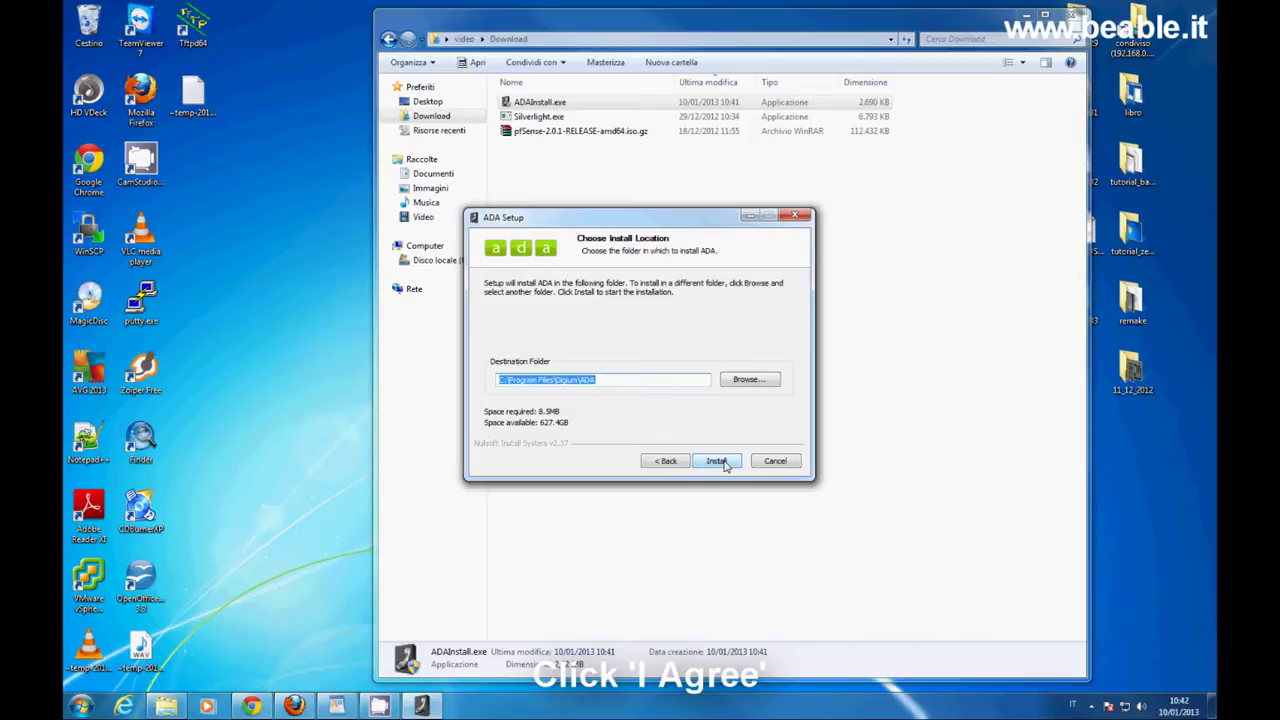
left_click(722, 461)
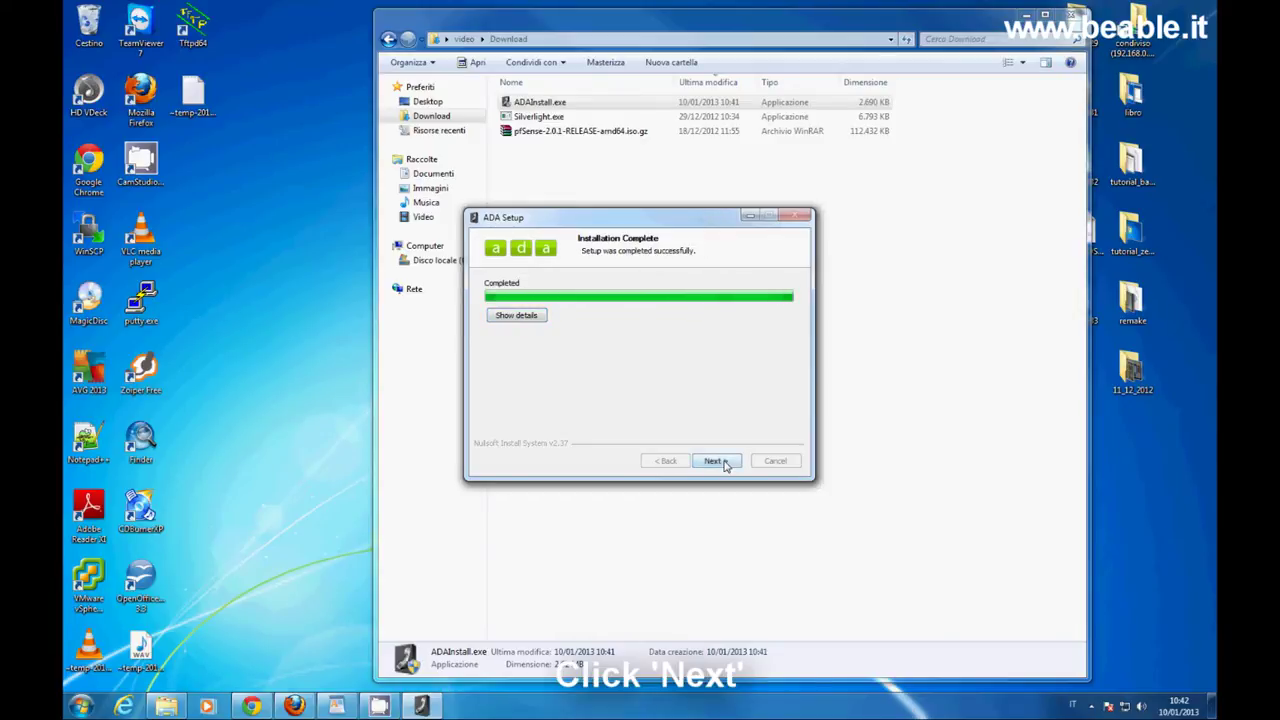
left_click(716, 461)
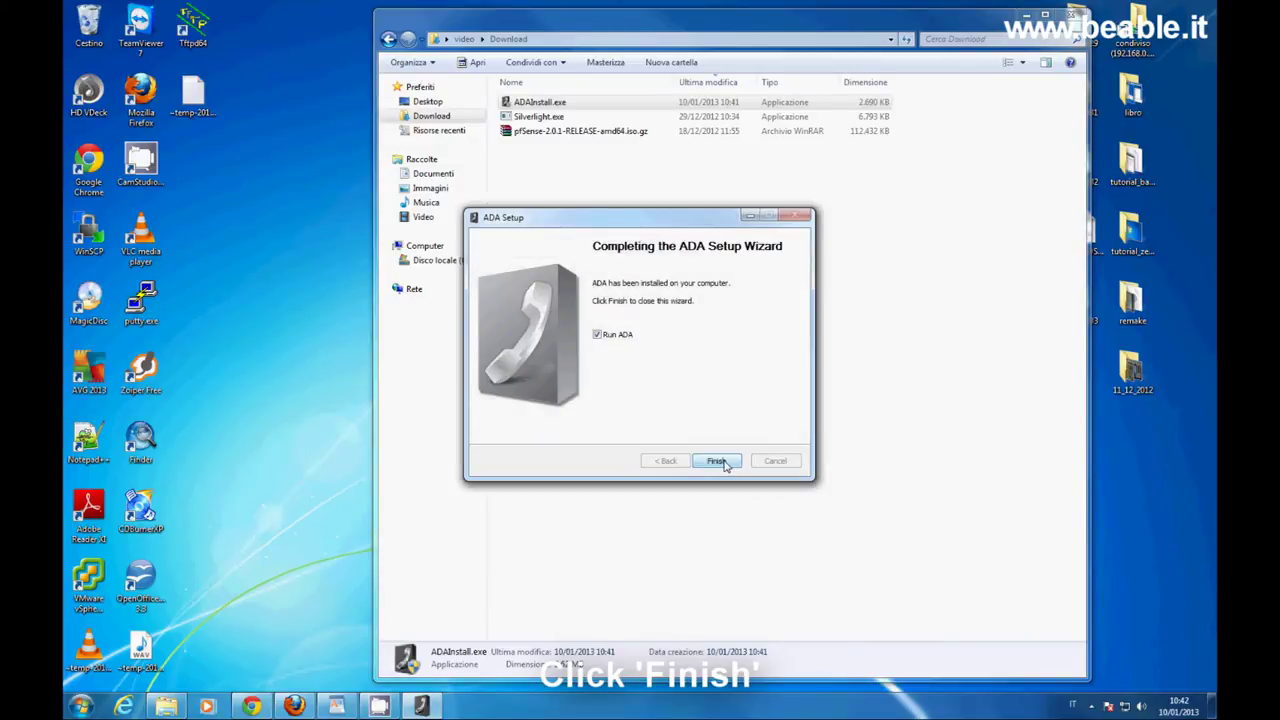
left_click(718, 461)
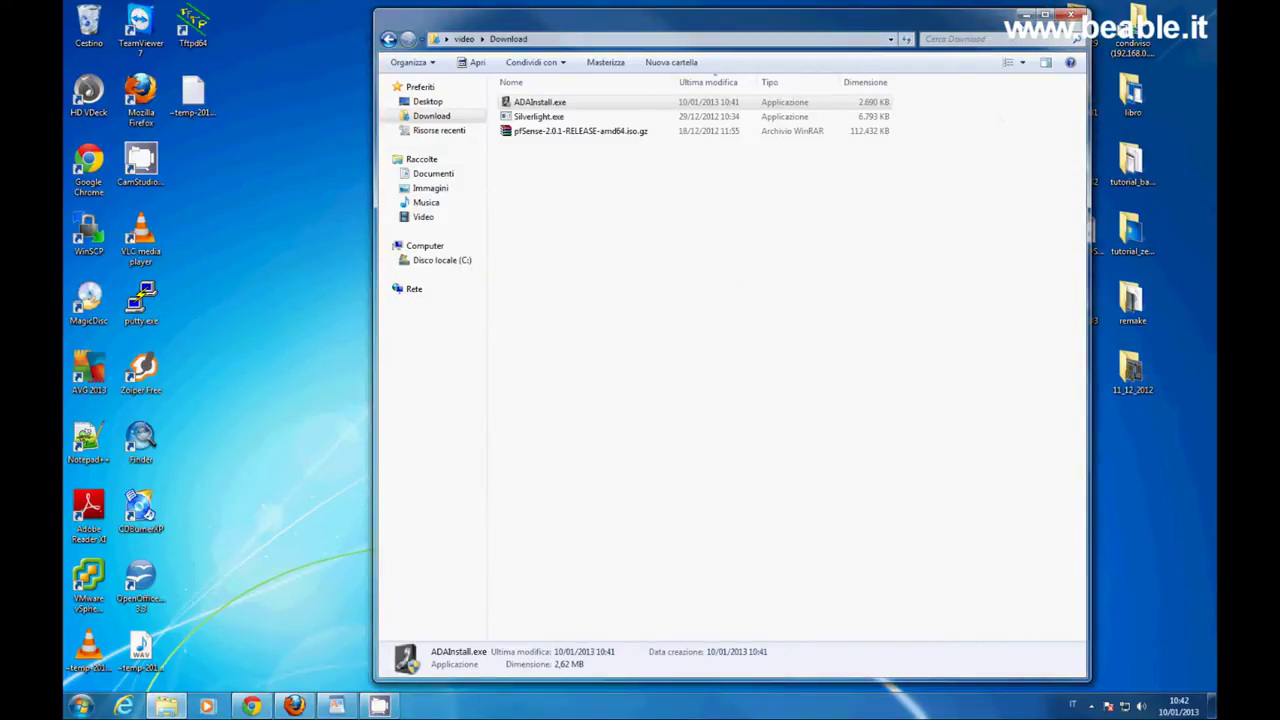
left_click(1027, 14)
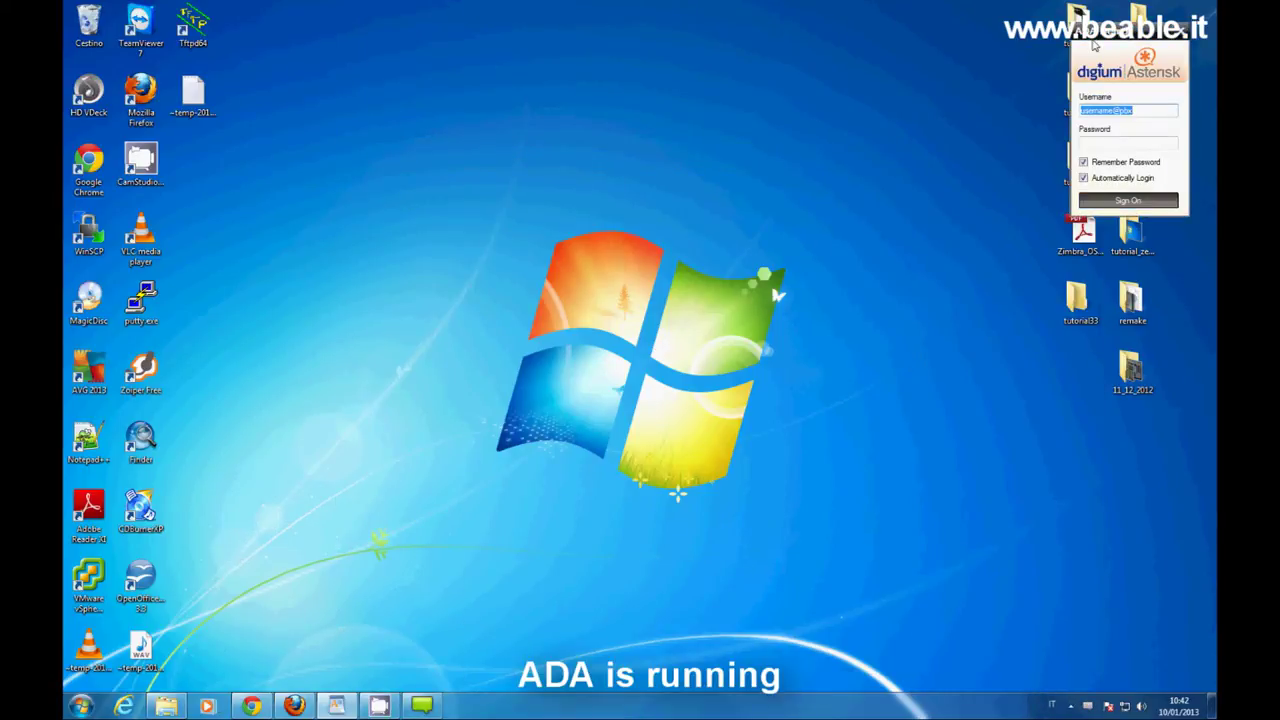
Review ADA's General, License and About settings tabs, then save with Asterisk service and Automatic server.
left_click_drag(1131, 34, 671, 188)
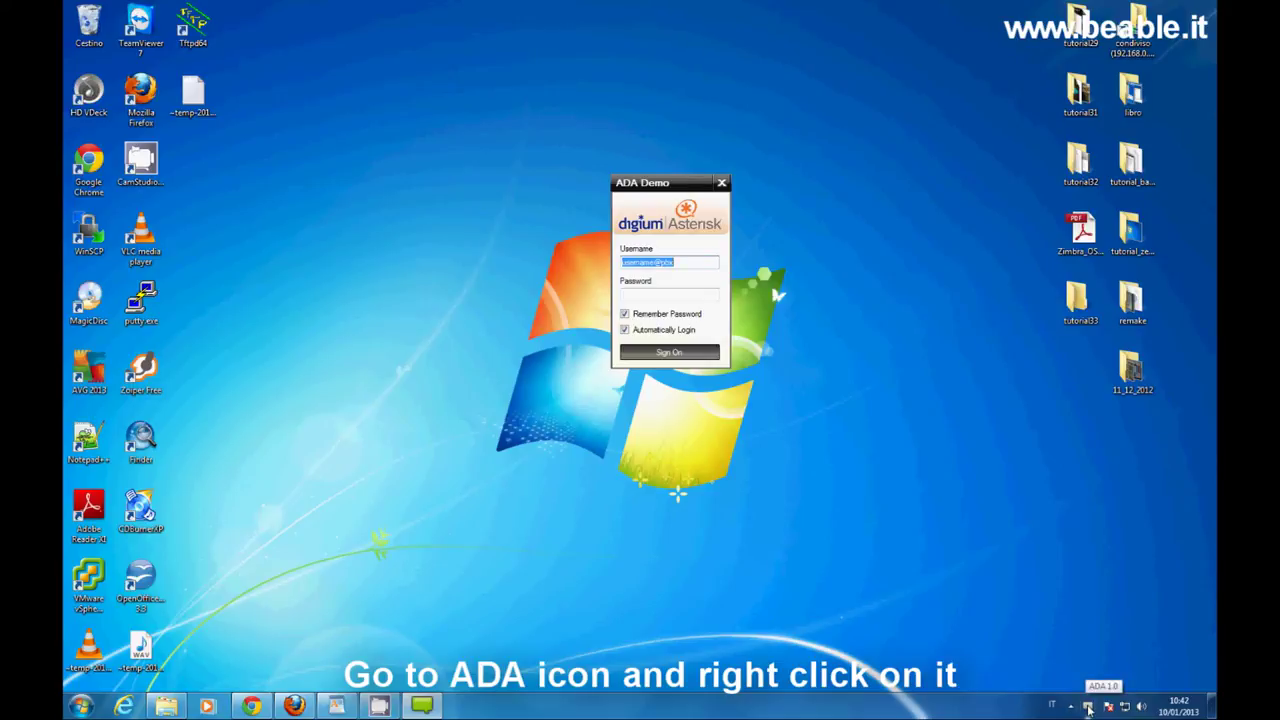
right_click(1088, 707)
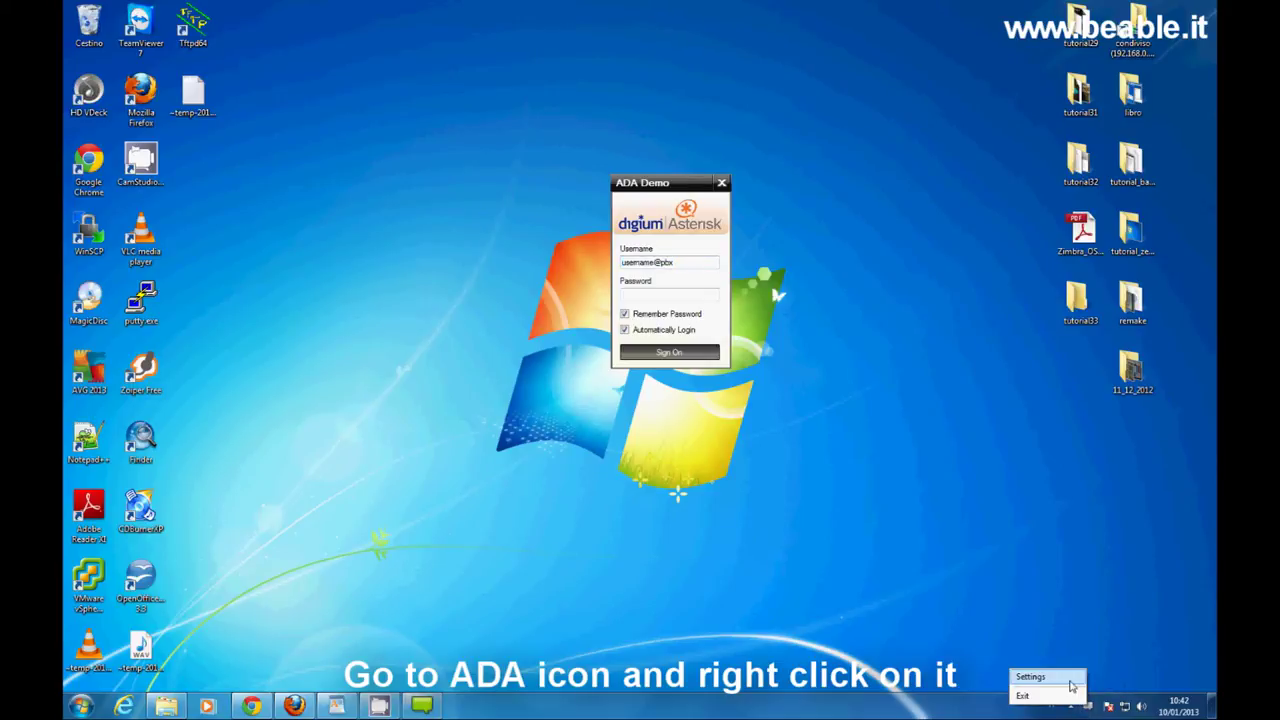
left_click(1064, 679)
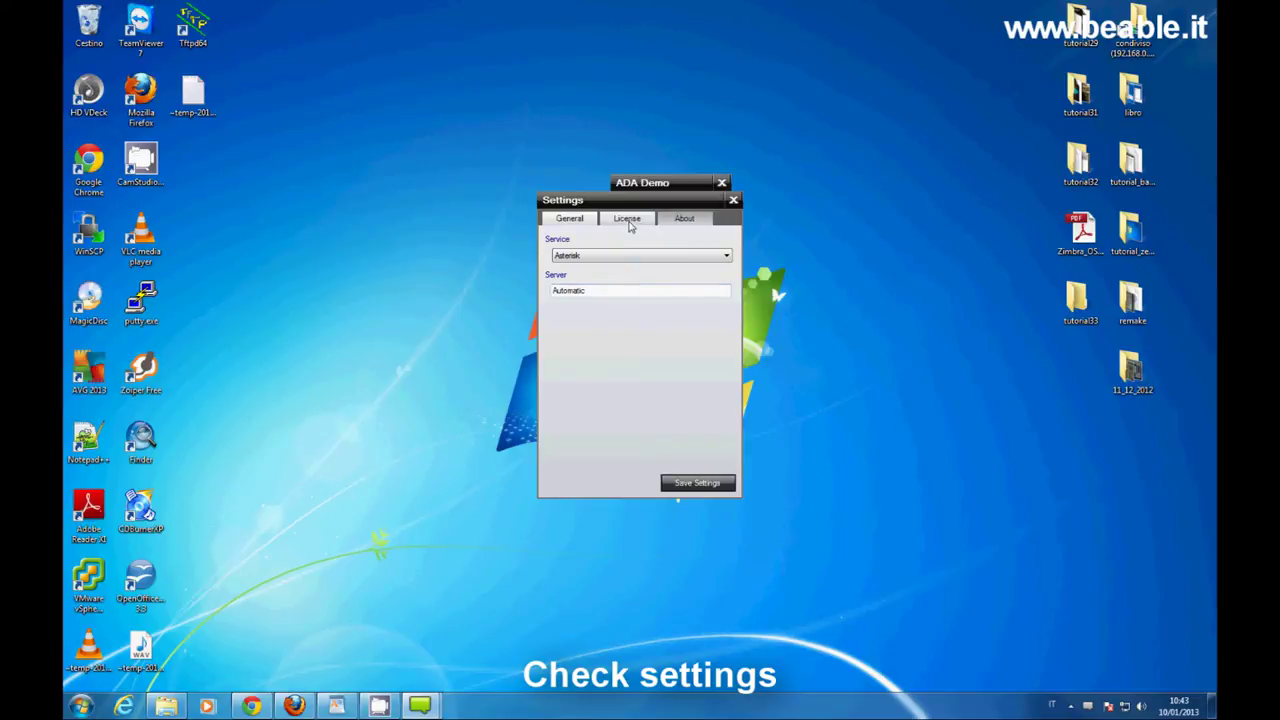
left_click(628, 220)
left_click(684, 219)
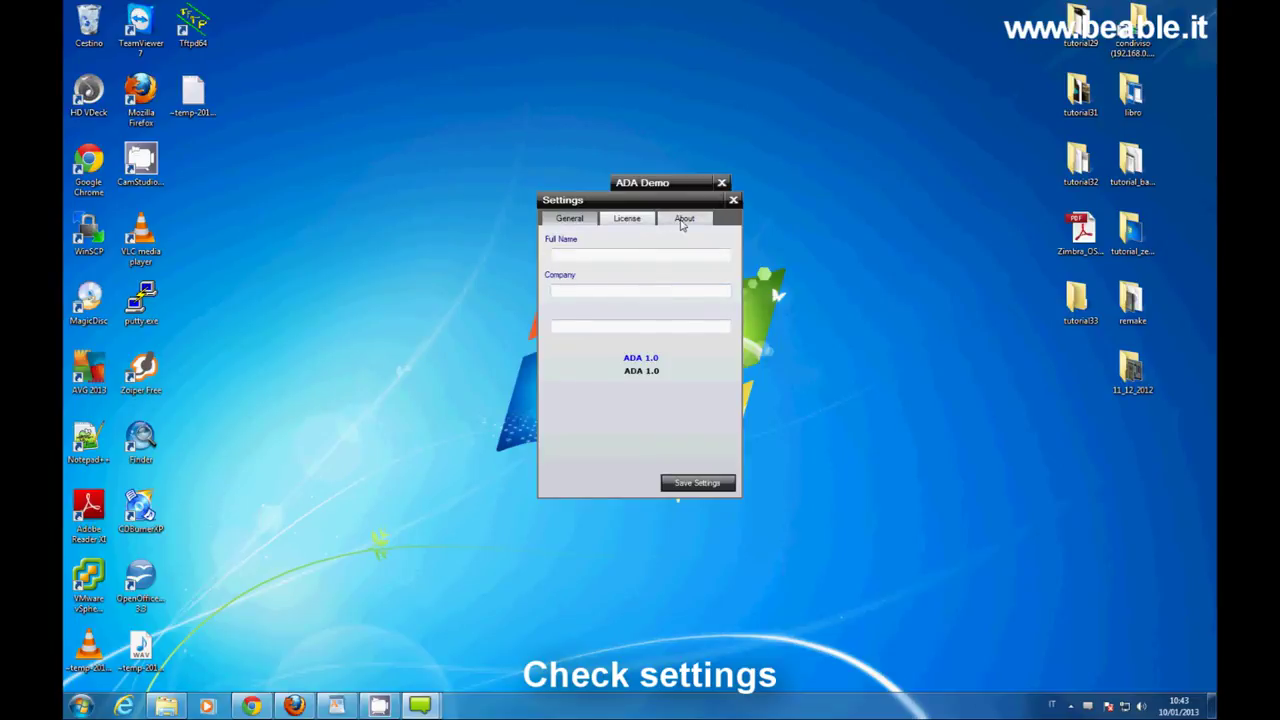
left_click(575, 220)
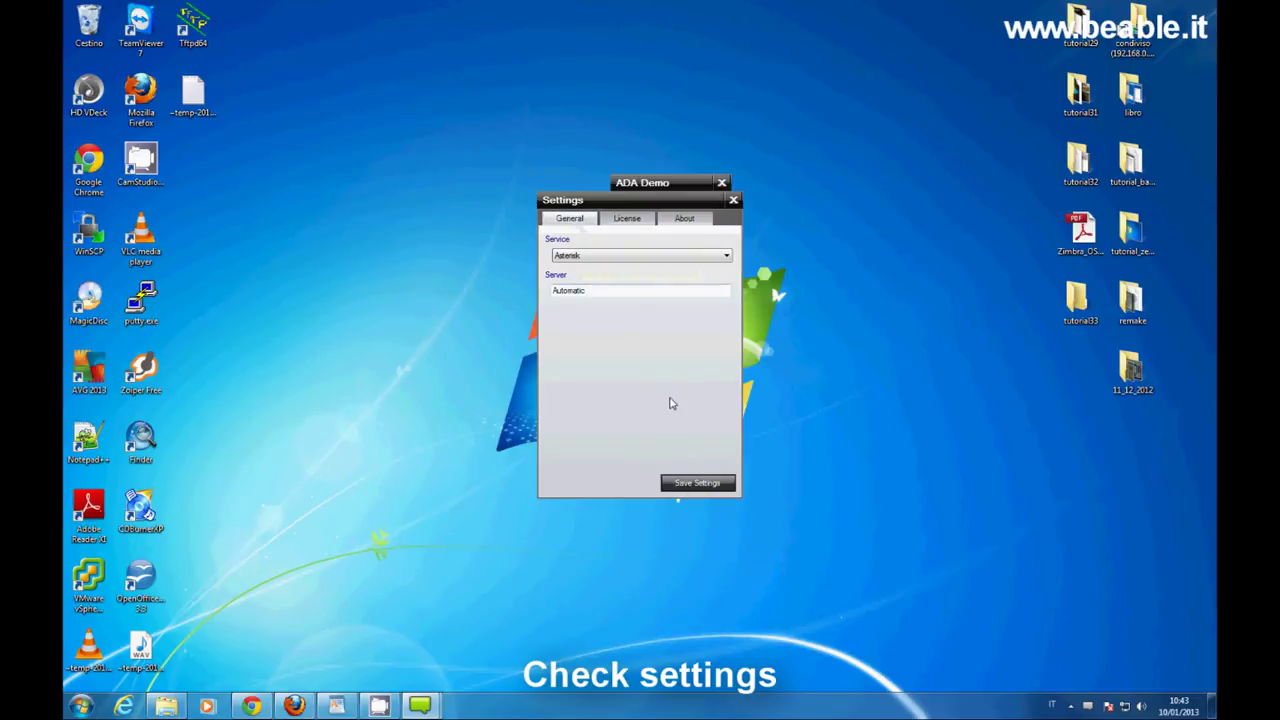
left_click(720, 484)
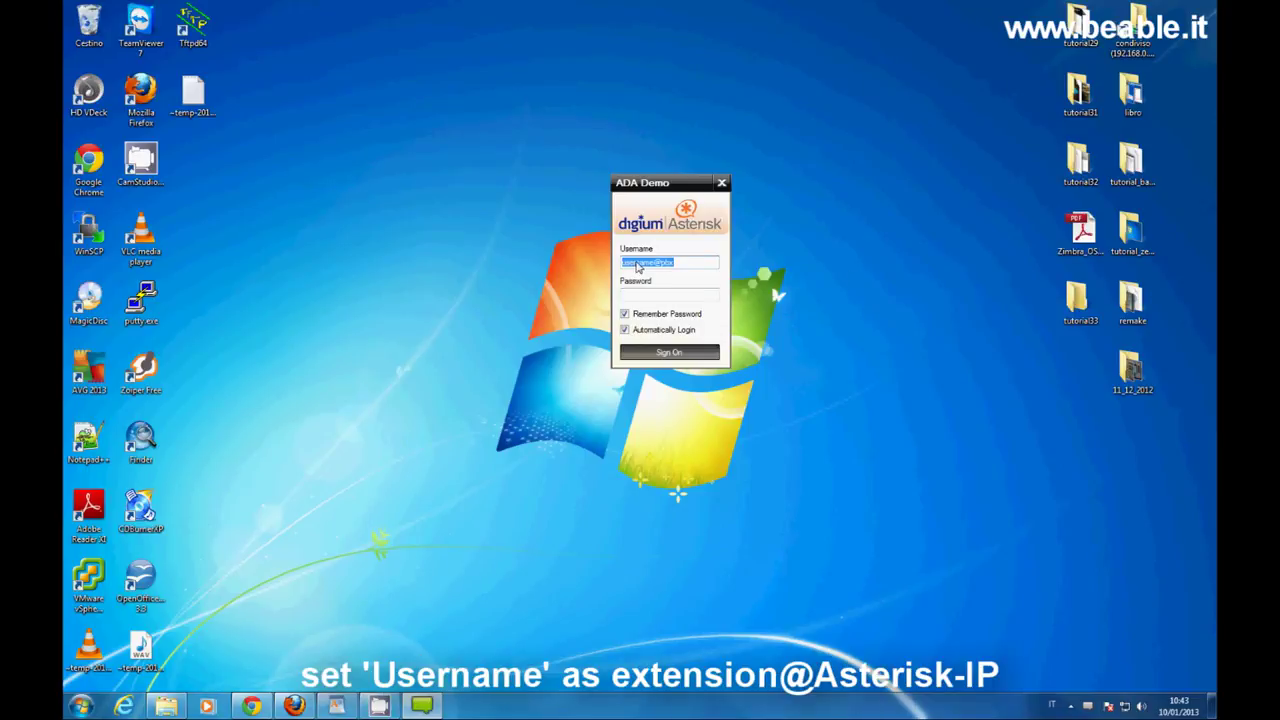
type("200@192.168.0.151")
left_click(646, 294)
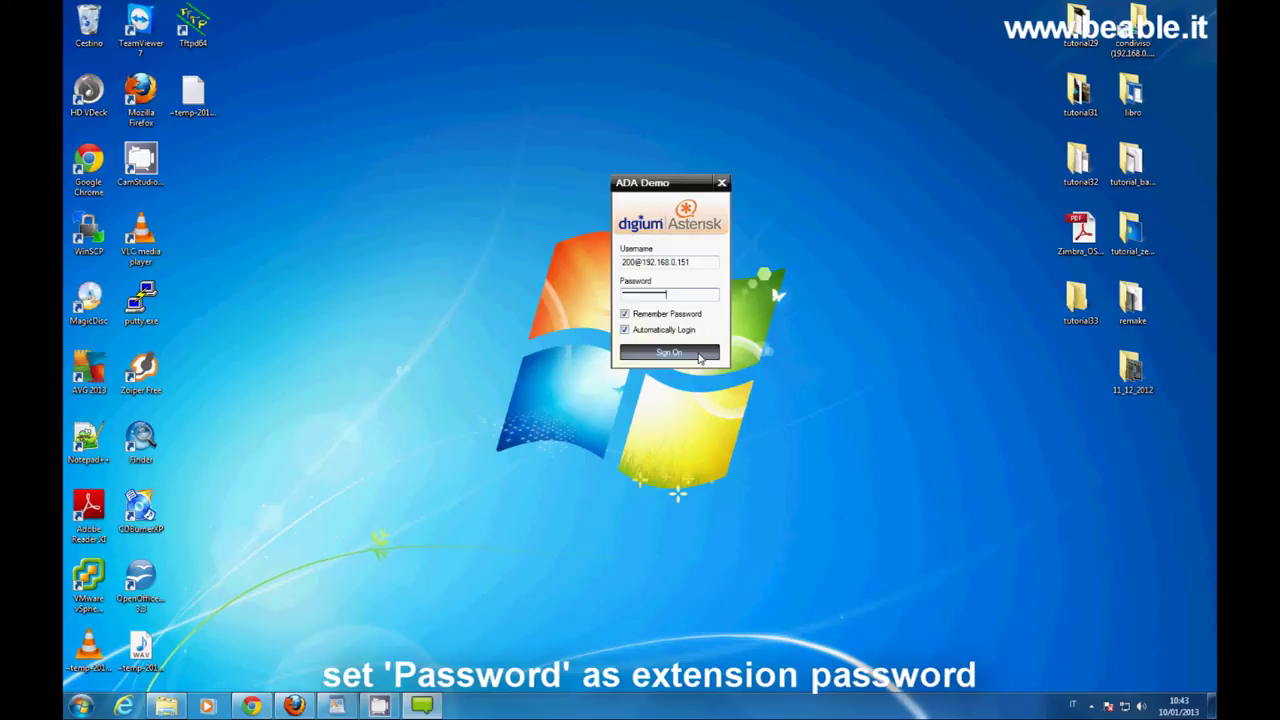
left_click(700, 354)
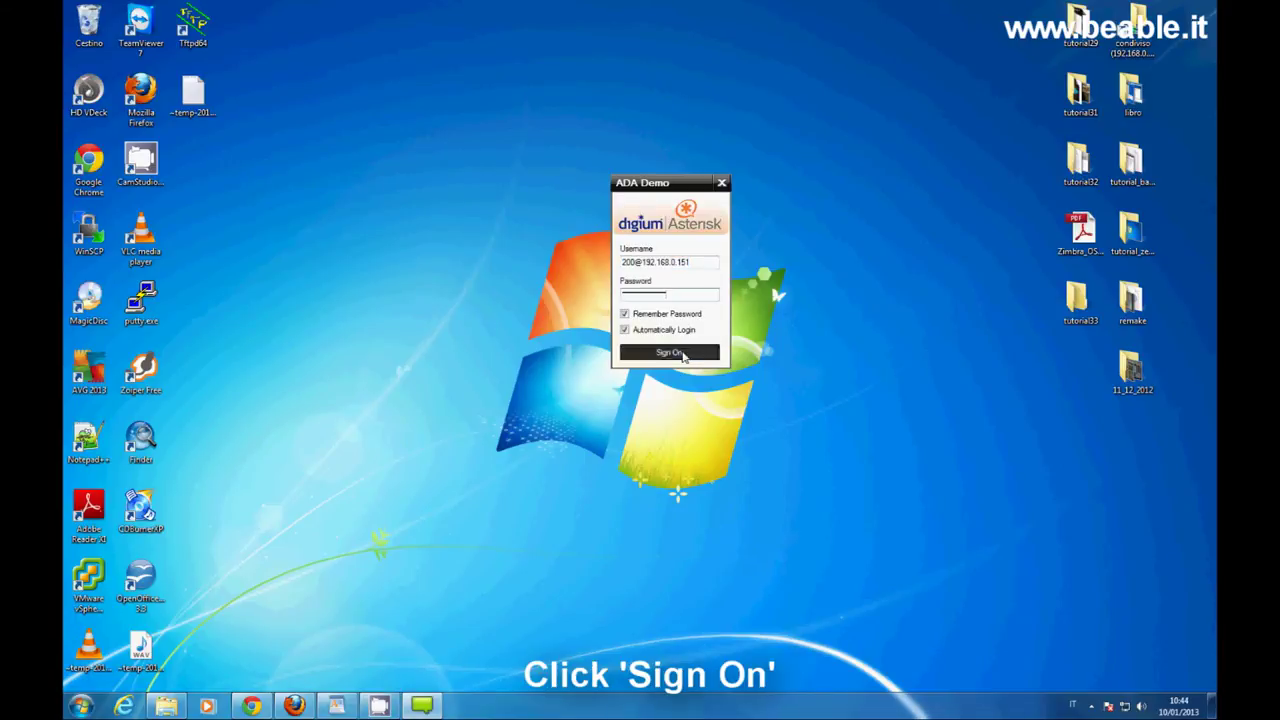
left_click(683, 355)
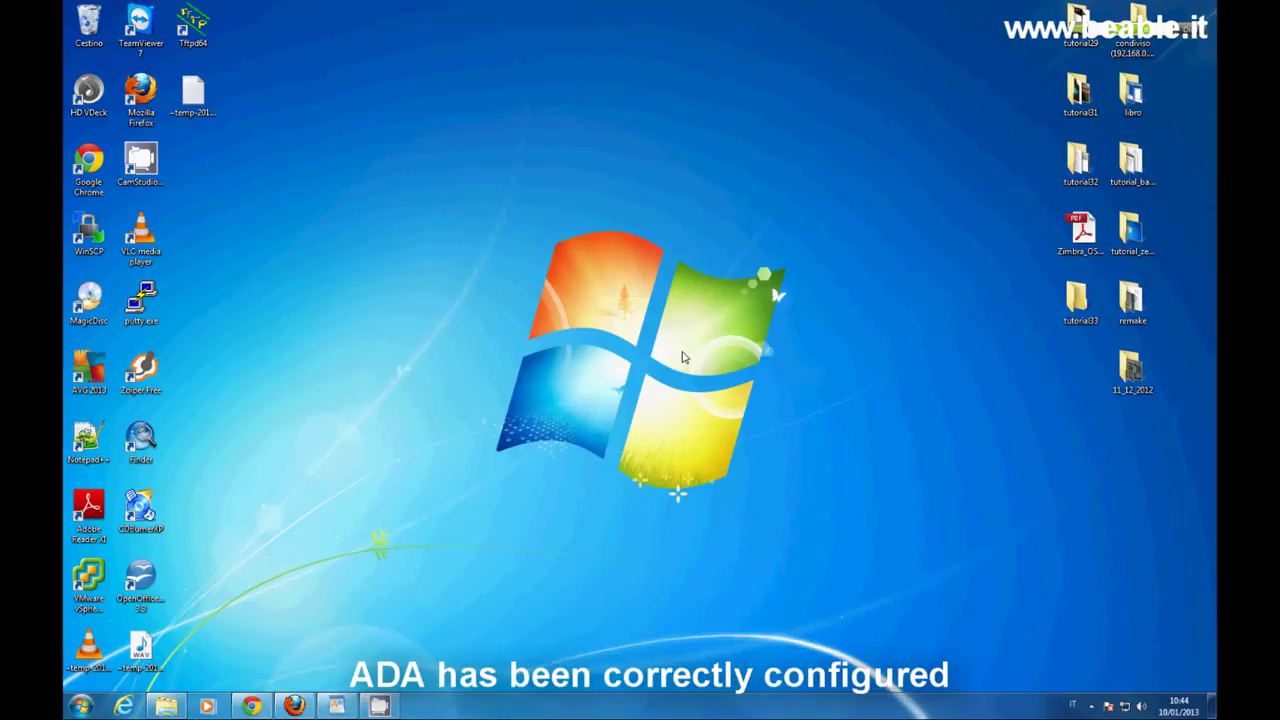
Center the ADA dial bar on screen and enter extension 20 in it.
left_click_drag(982, 163, 690, 320)
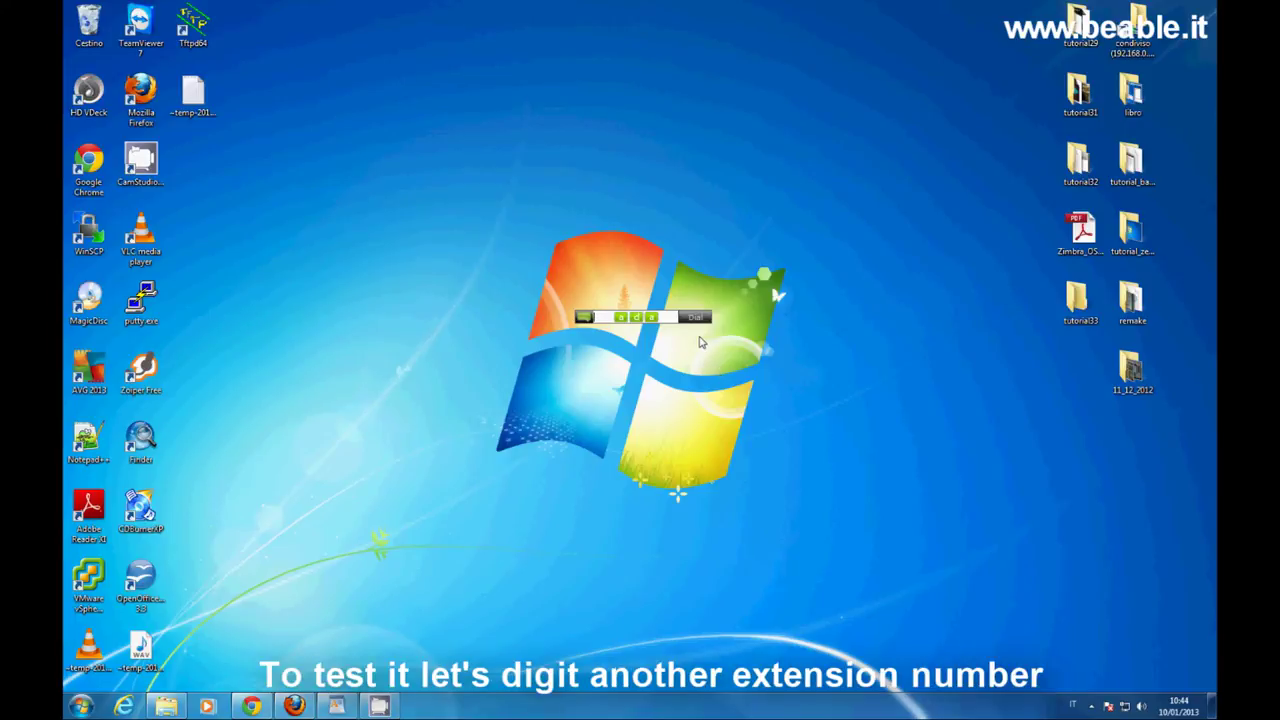
left_click(612, 318)
type("20")
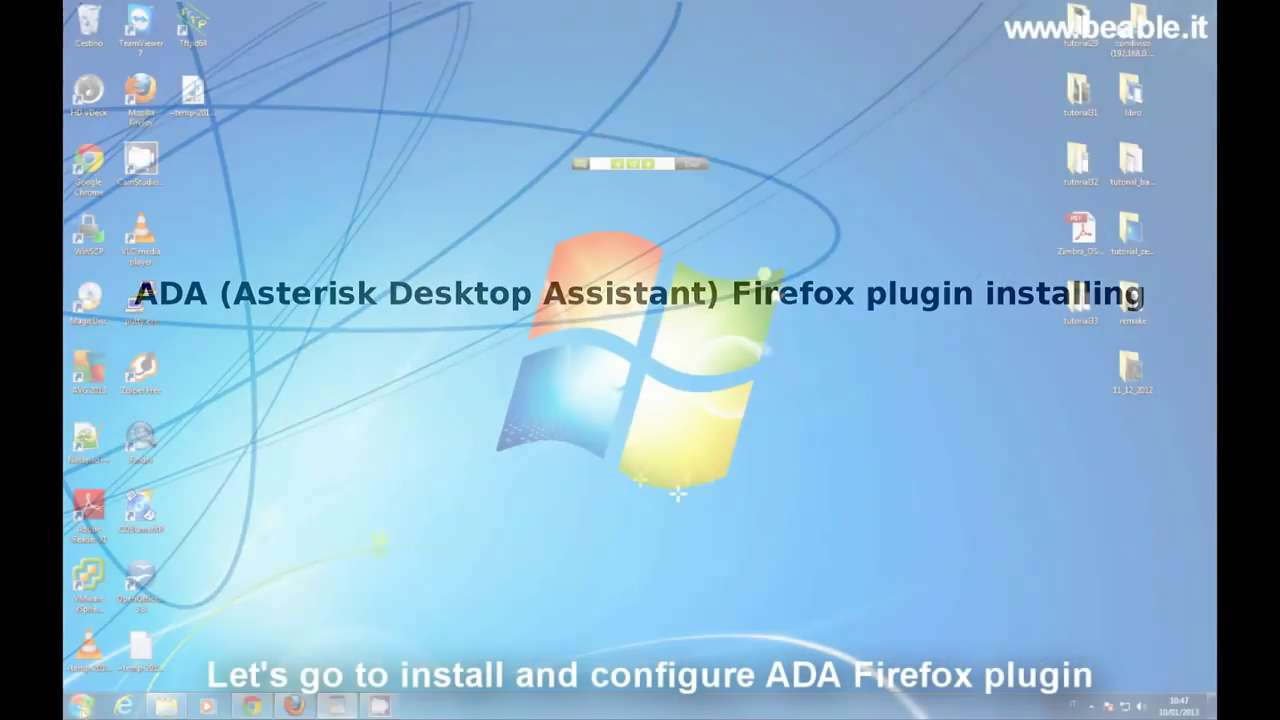
Run Blocco note from Accessori as administrator and nudge its window slightly left.
left_click(82, 706)
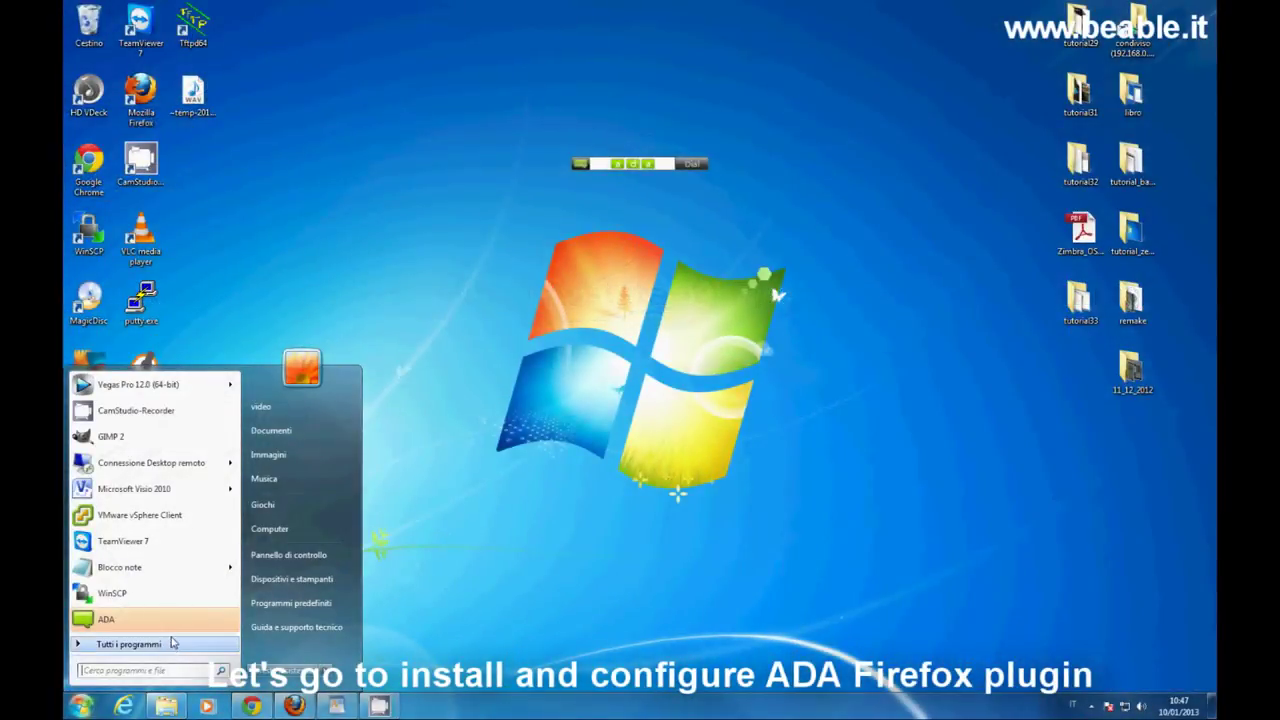
left_click(165, 644)
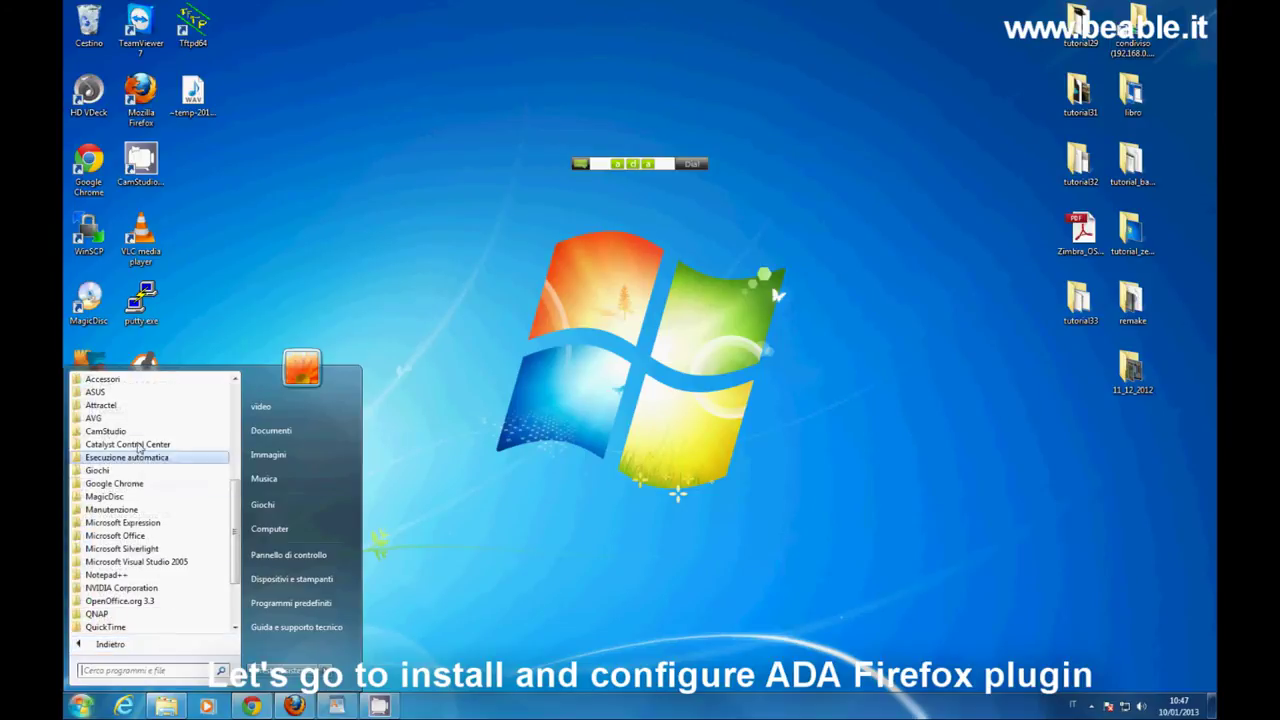
left_click(102, 379)
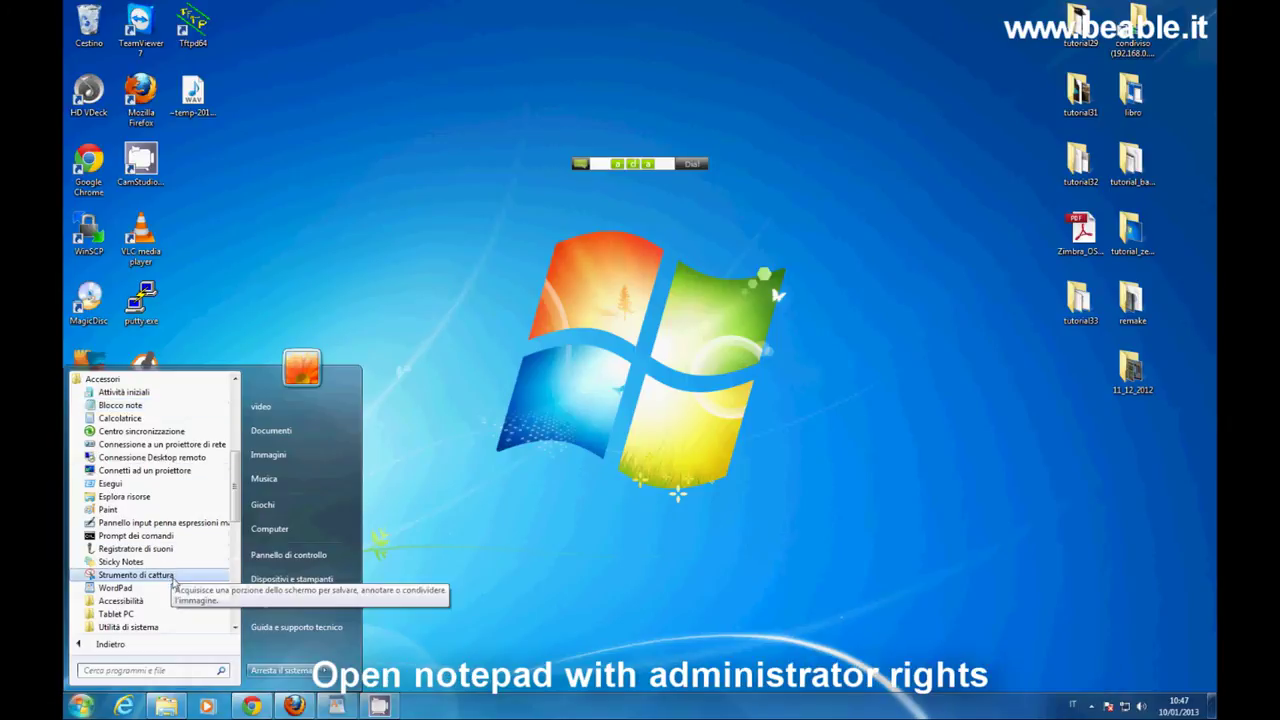
right_click(193, 410)
left_click(290, 128)
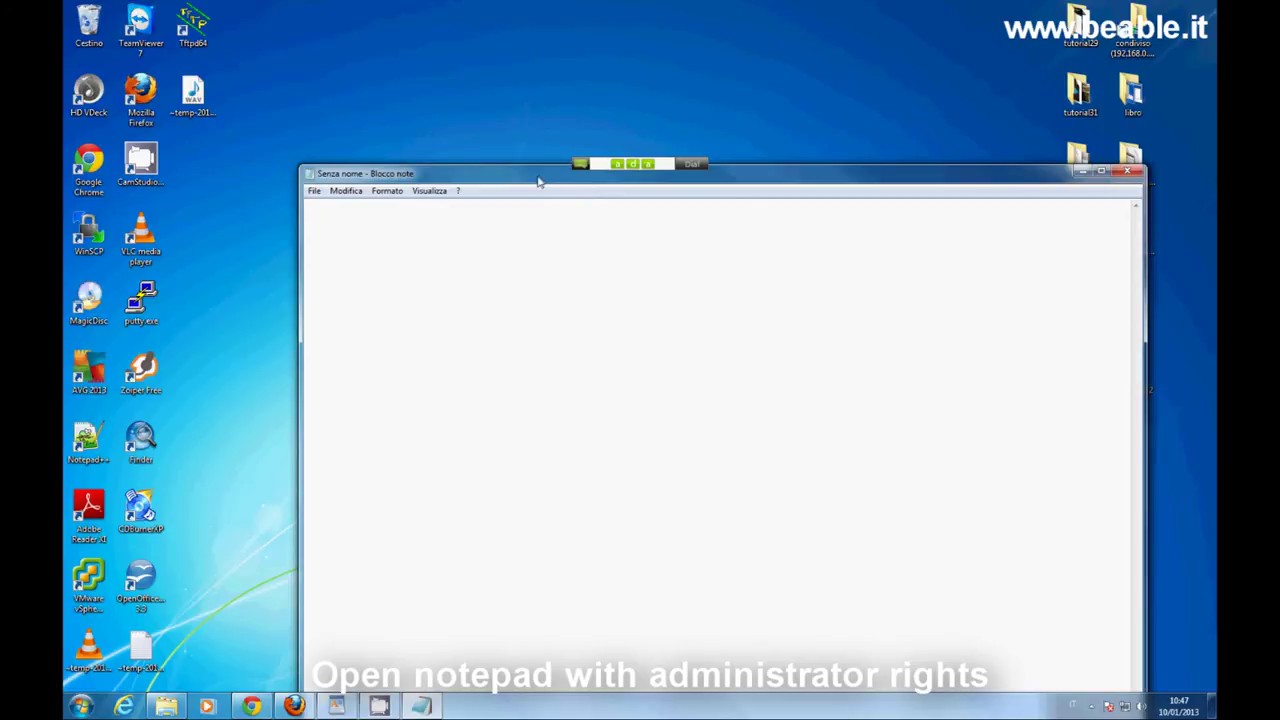
left_click_drag(538, 181, 521, 183)
Open install.rdf from C:\Programmi\Digium\ADA\Mozilla, showing all file types.
left_click(297, 193)
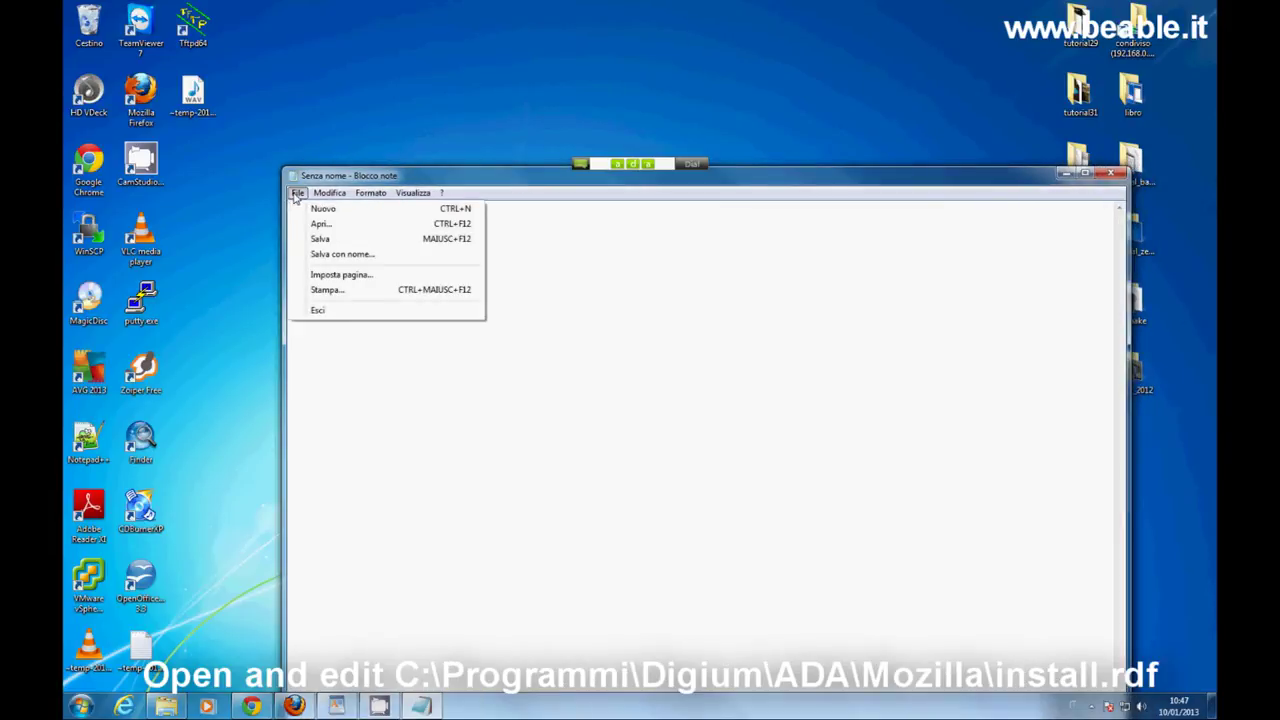
left_click(412, 224)
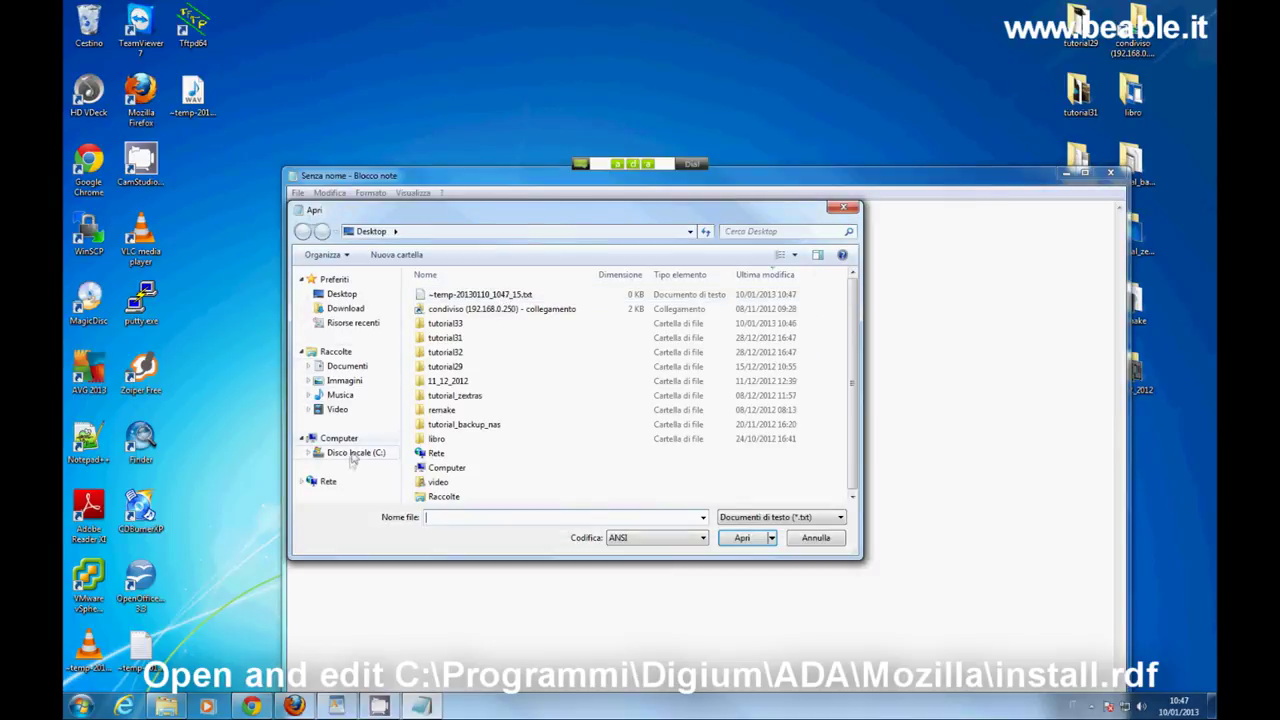
left_click(352, 455)
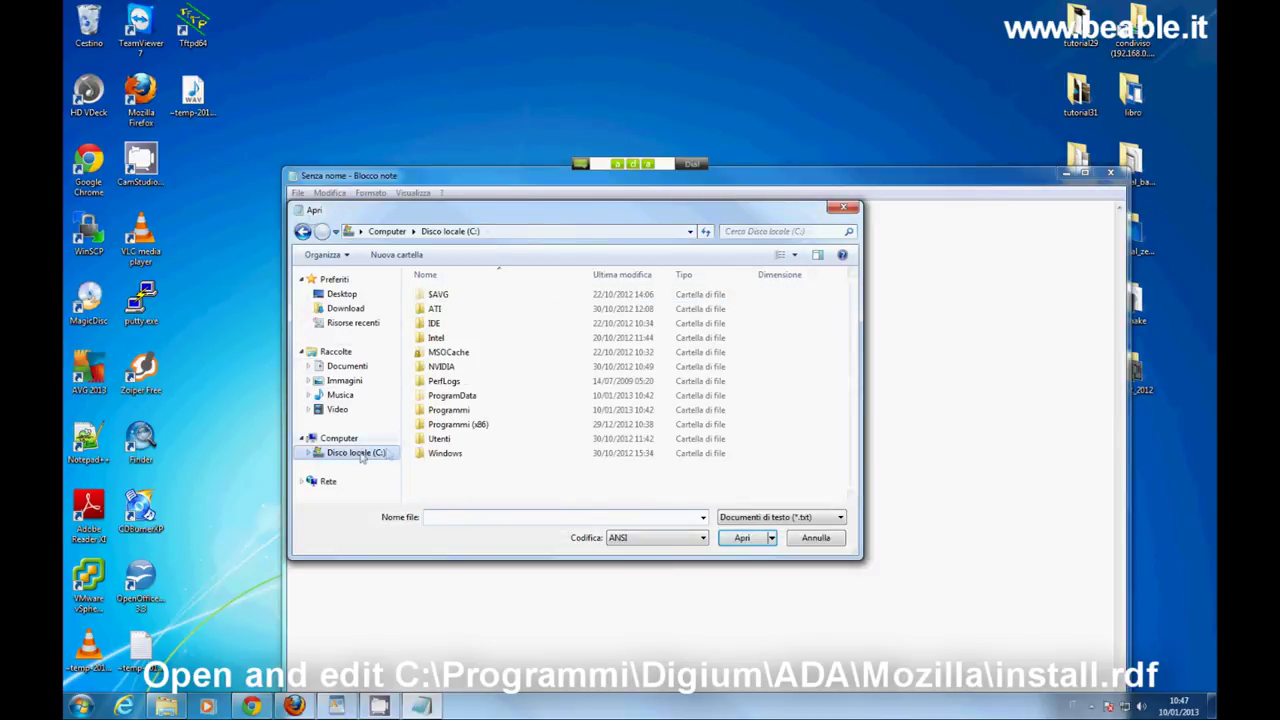
left_click(489, 413)
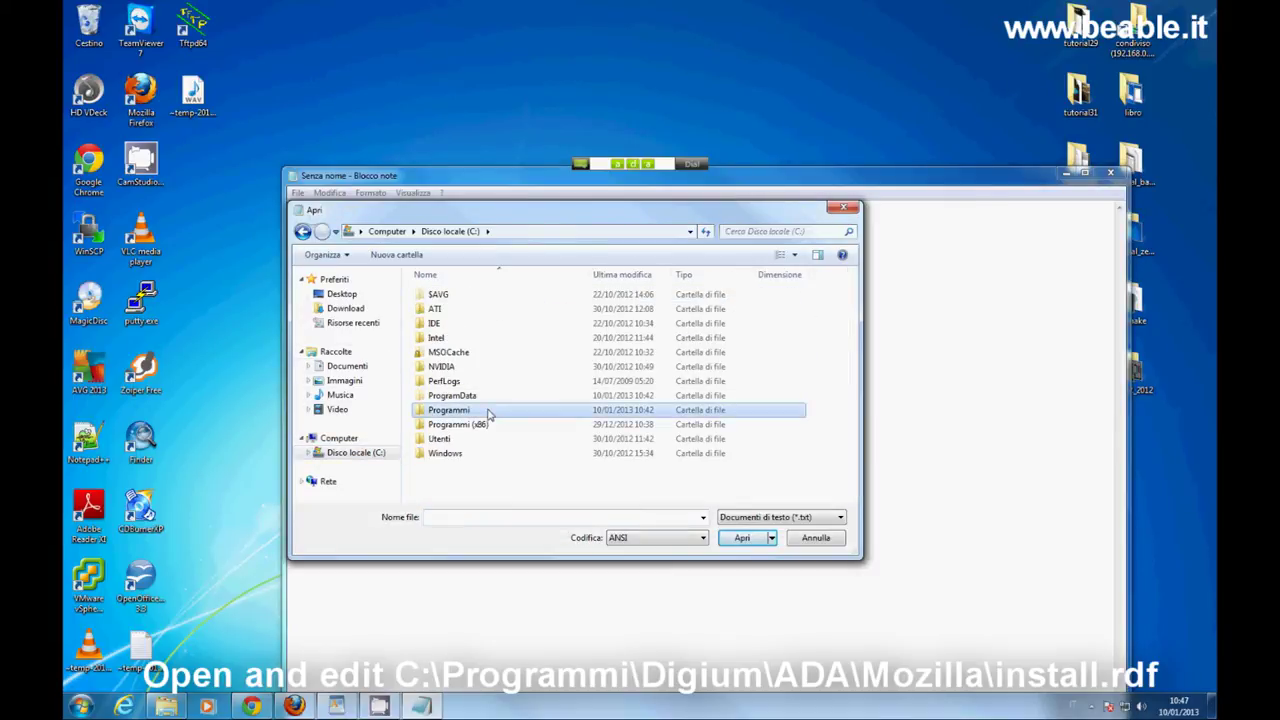
double_click(455, 413)
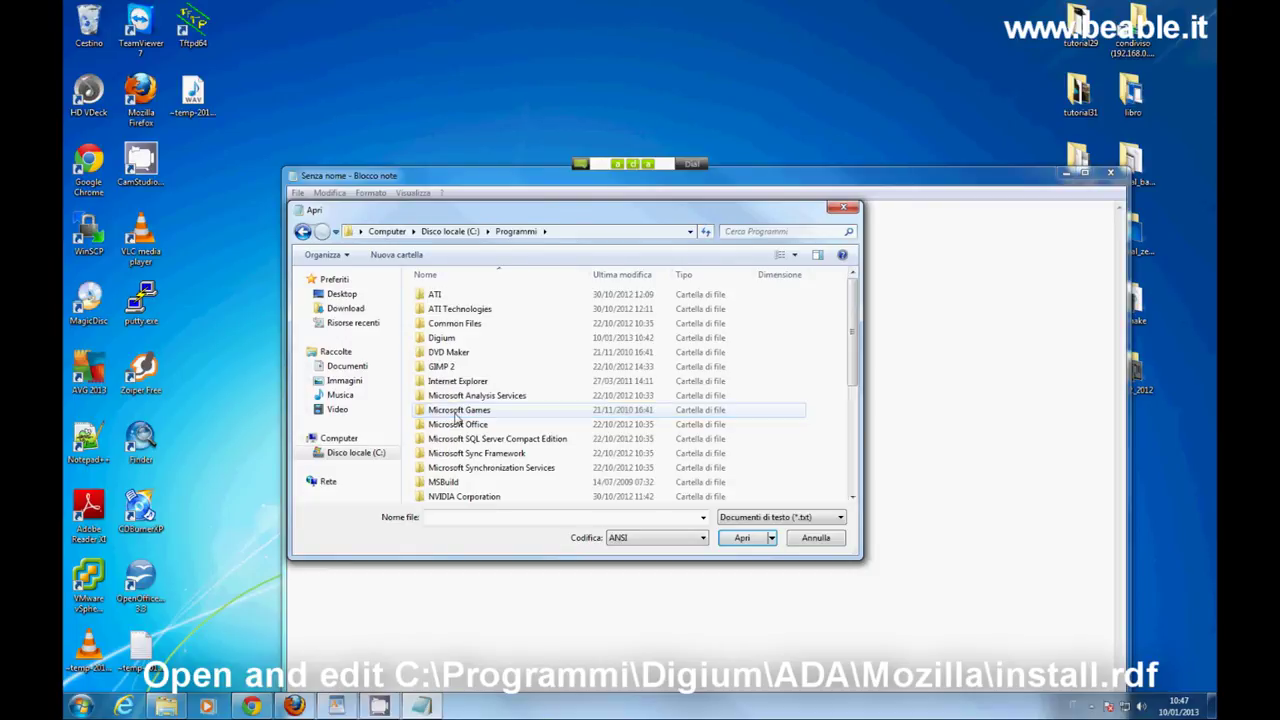
double_click(489, 344)
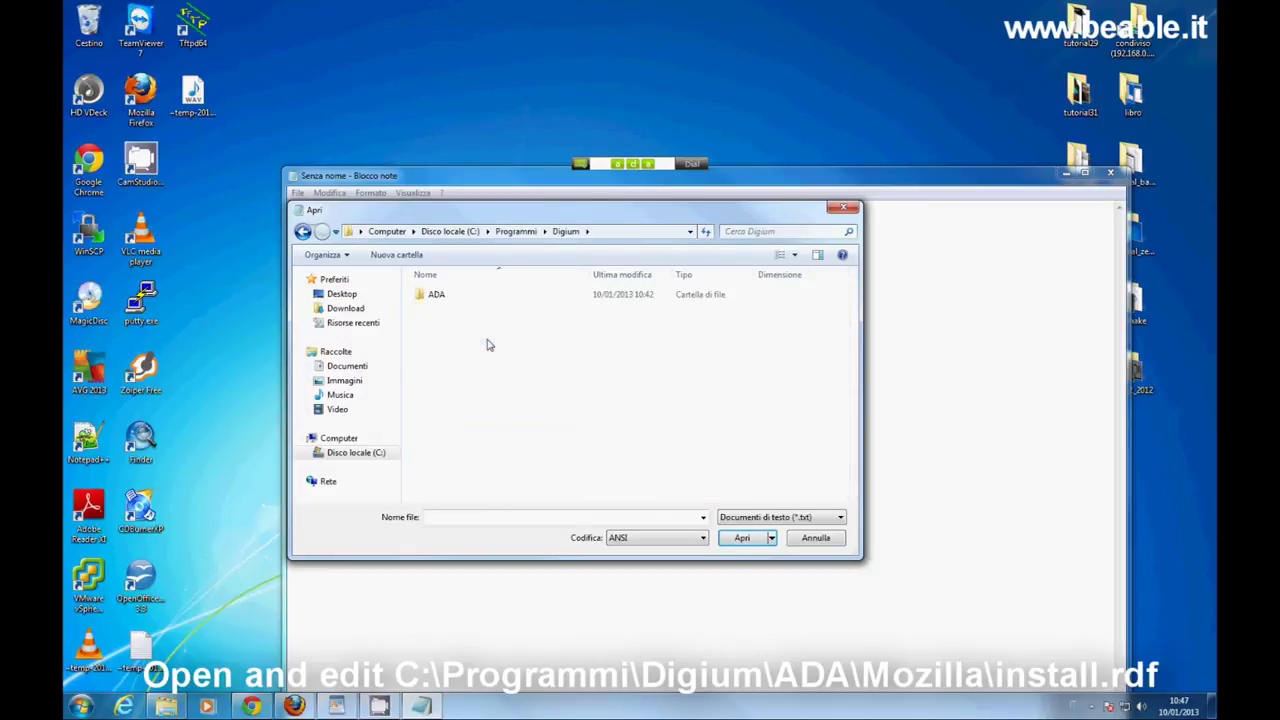
double_click(452, 298)
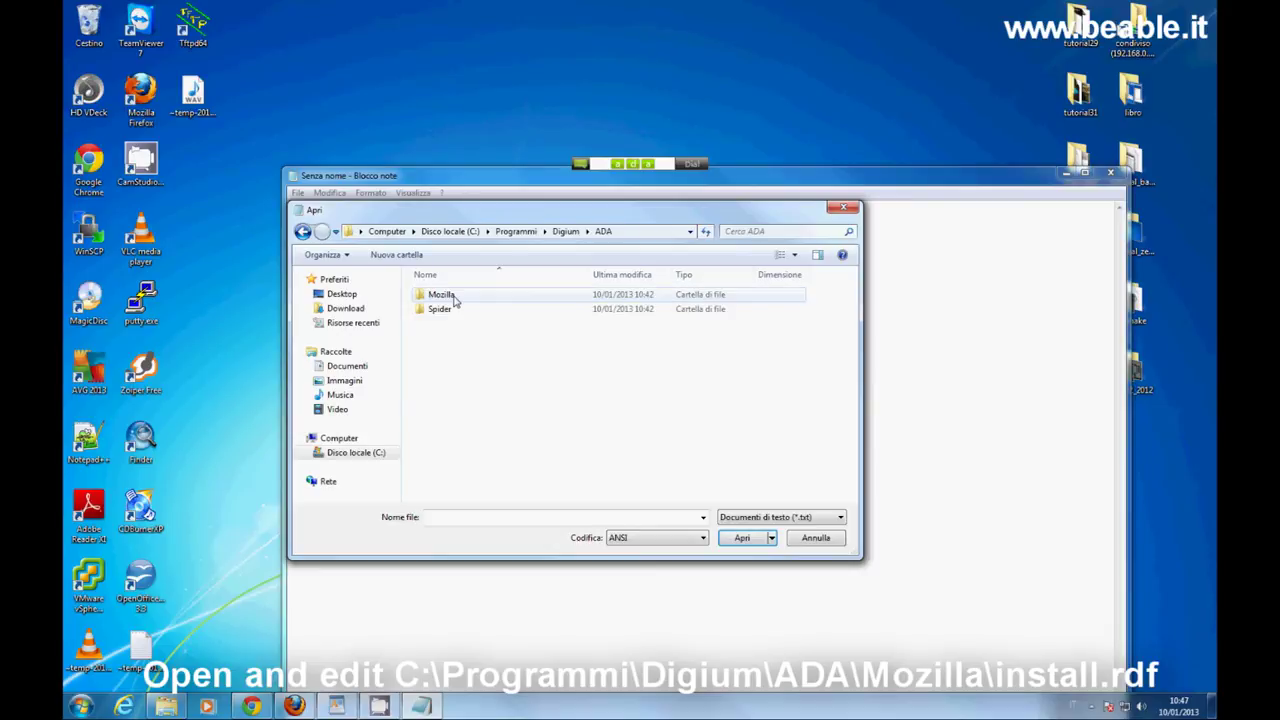
double_click(499, 297)
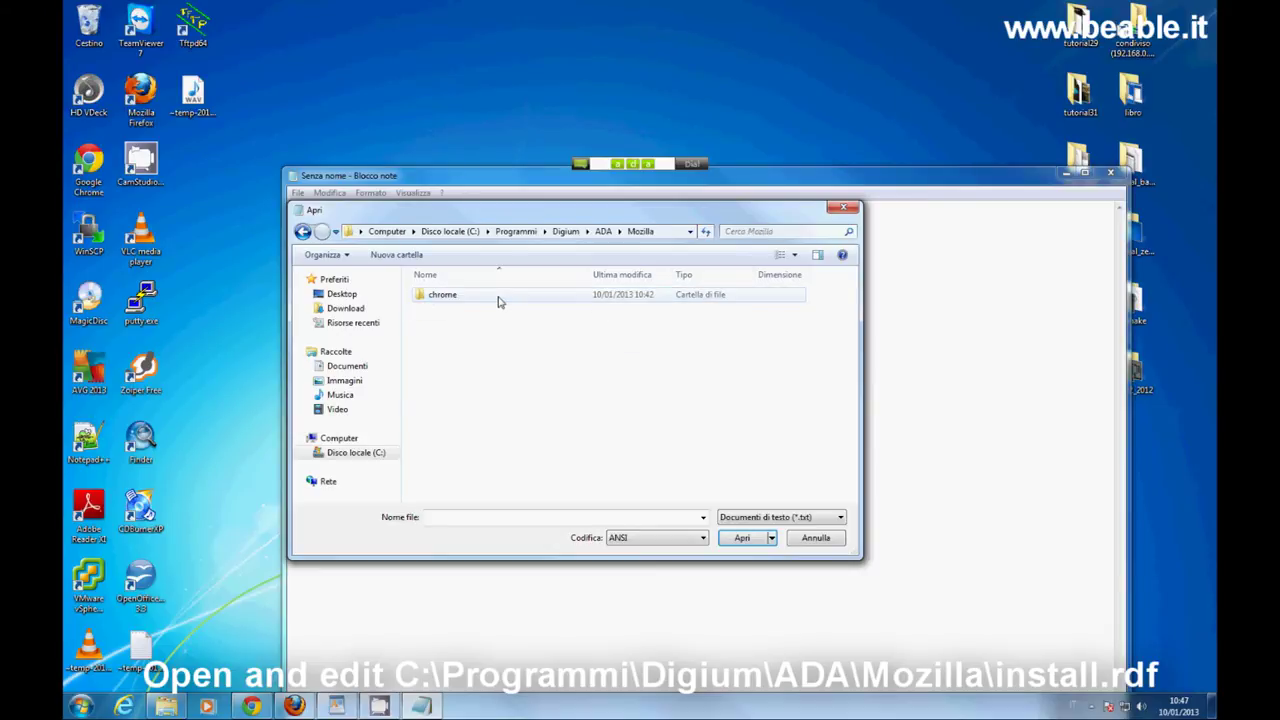
left_click(840, 517)
left_click(834, 535)
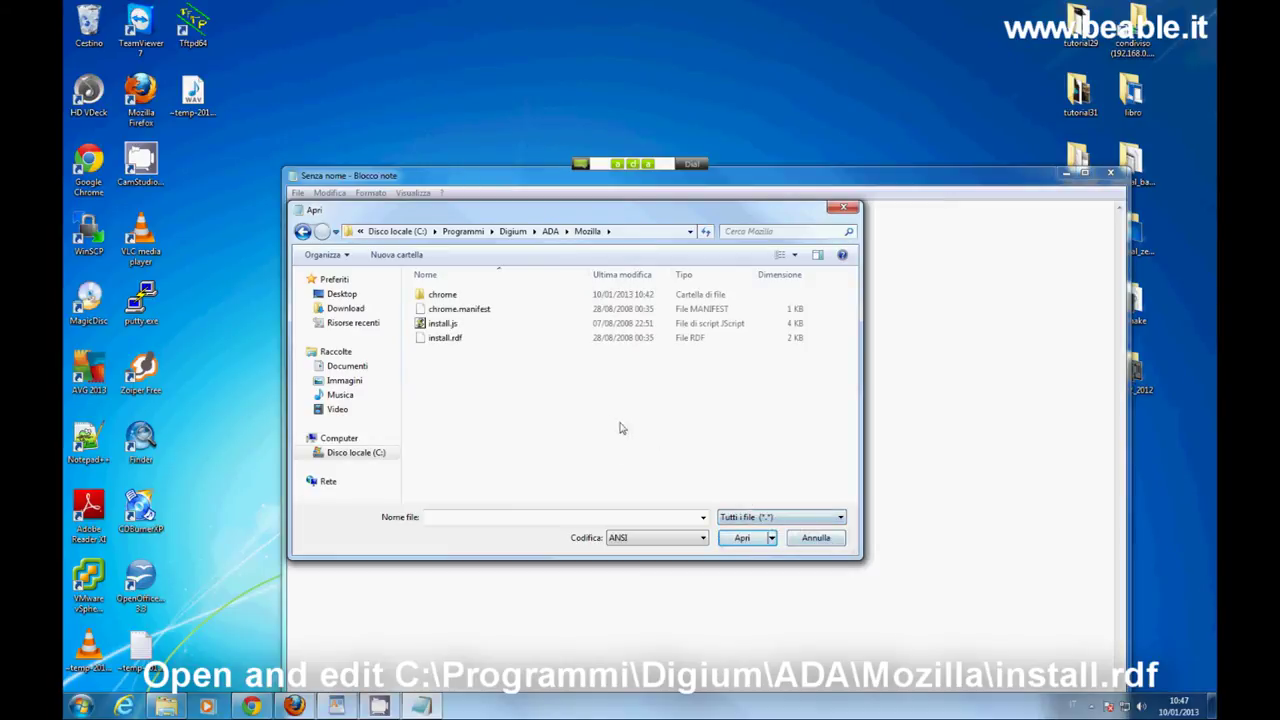
left_click(463, 345)
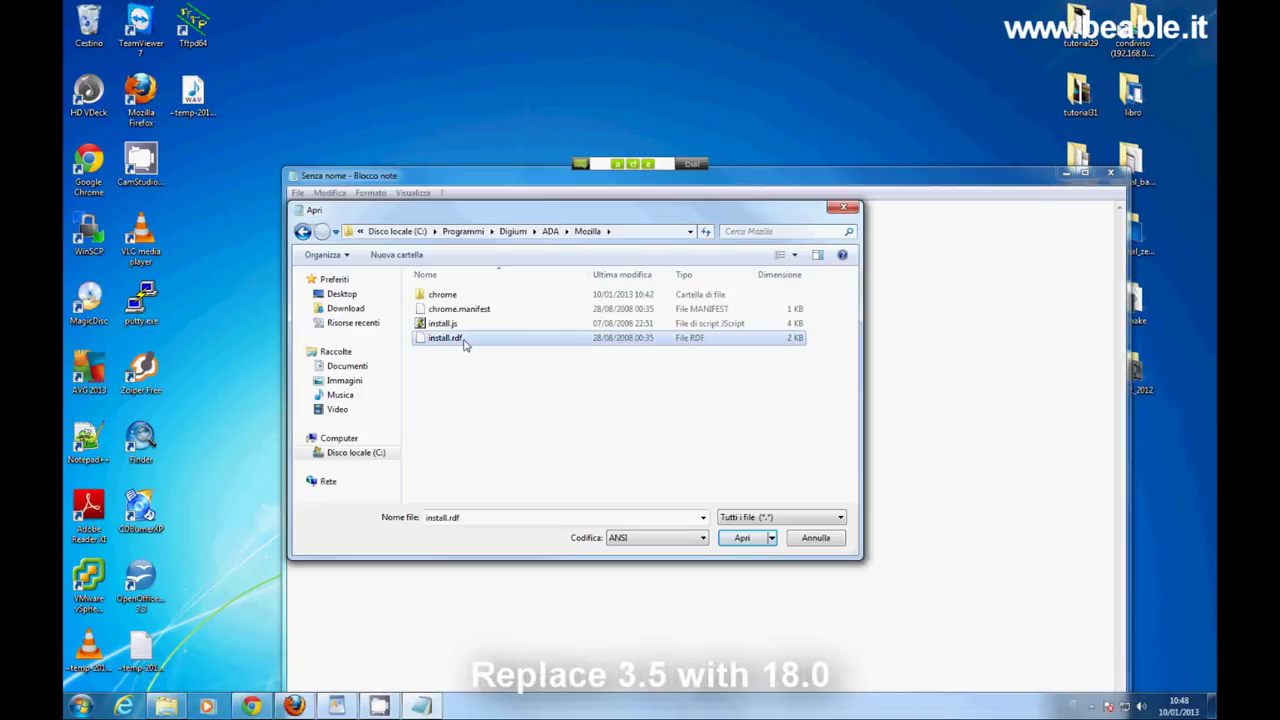
left_click(751, 543)
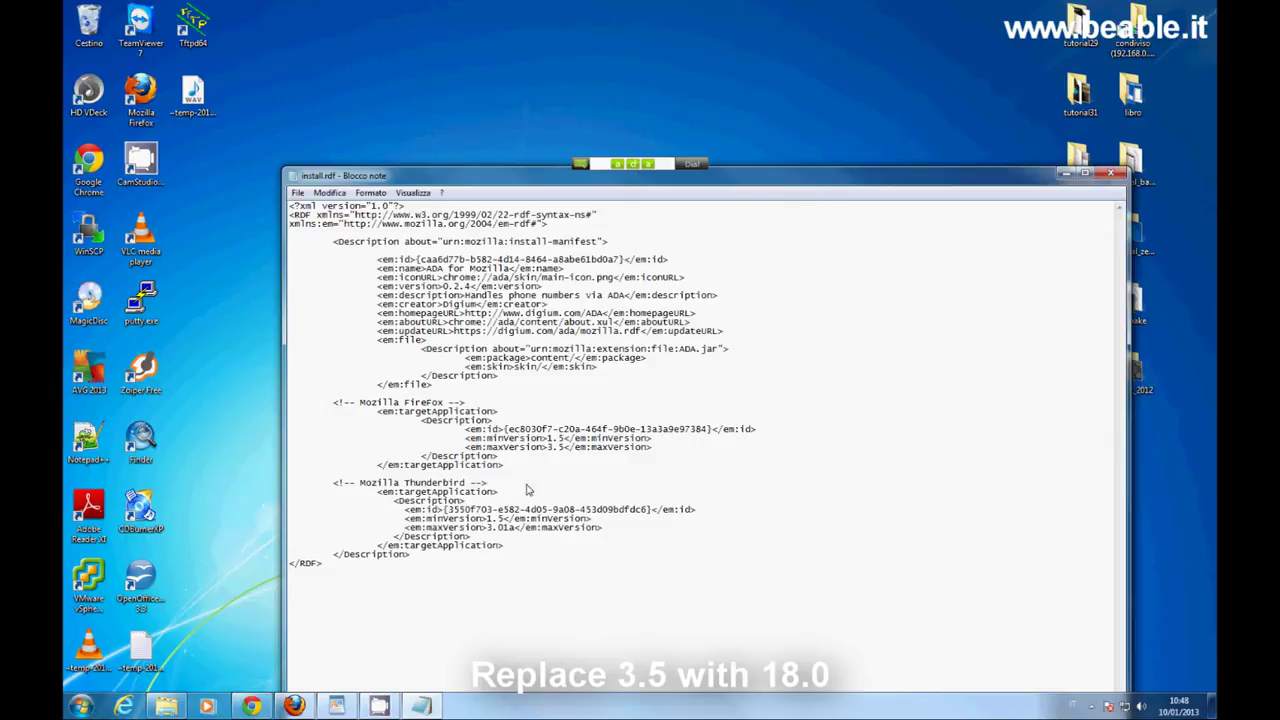
Change the Firefox maxVersion from 3.5 to 18.0 and save install.rdf.
left_click_drag(465, 448, 655, 452)
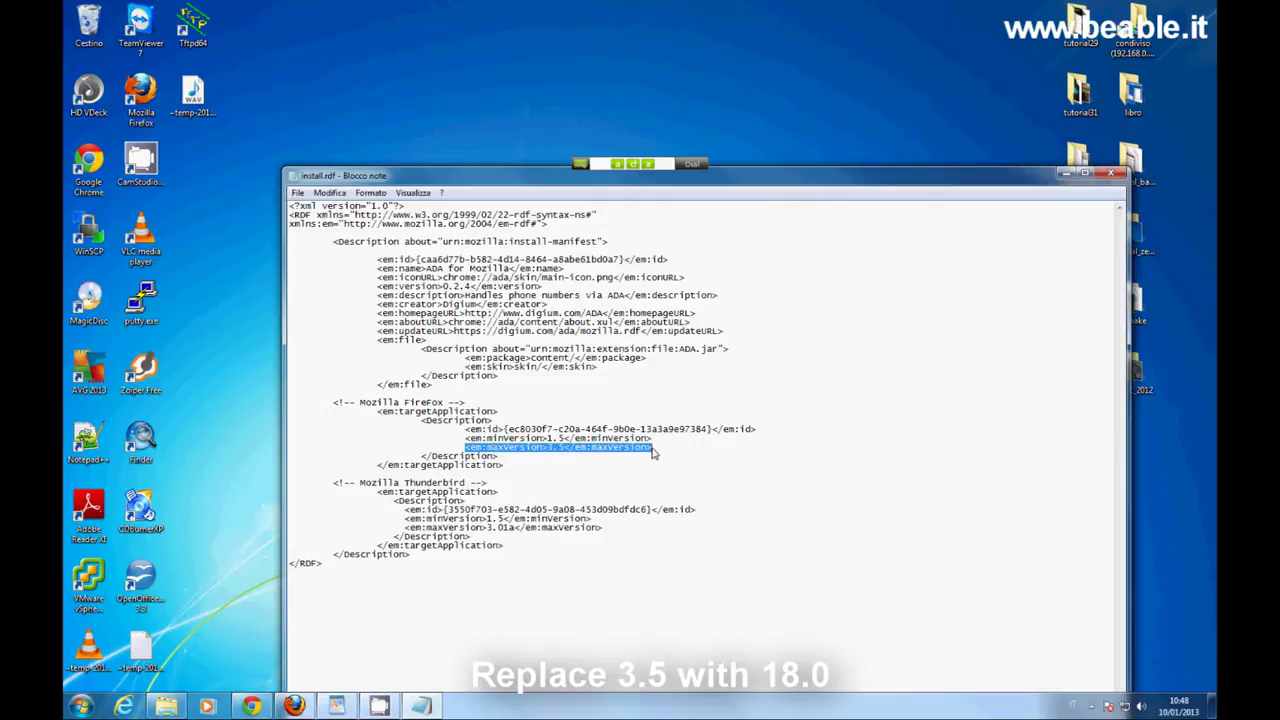
left_click(547, 447)
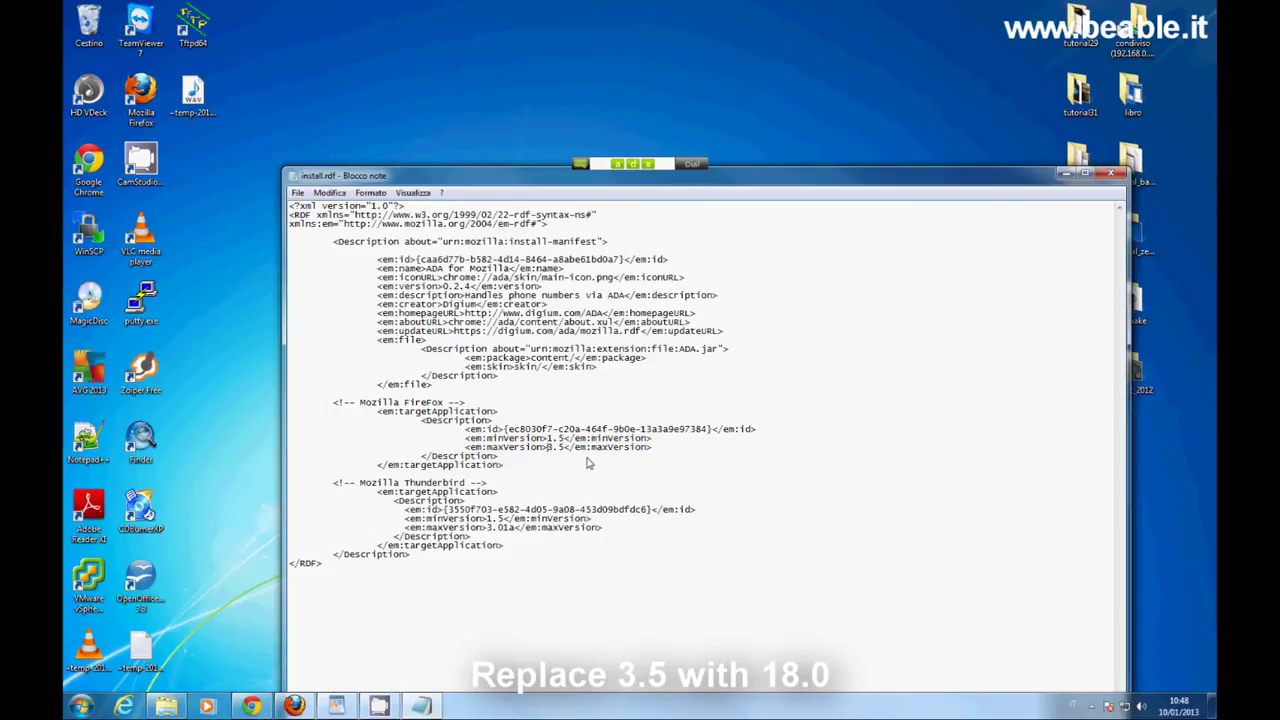
key("Delete")
type("18")
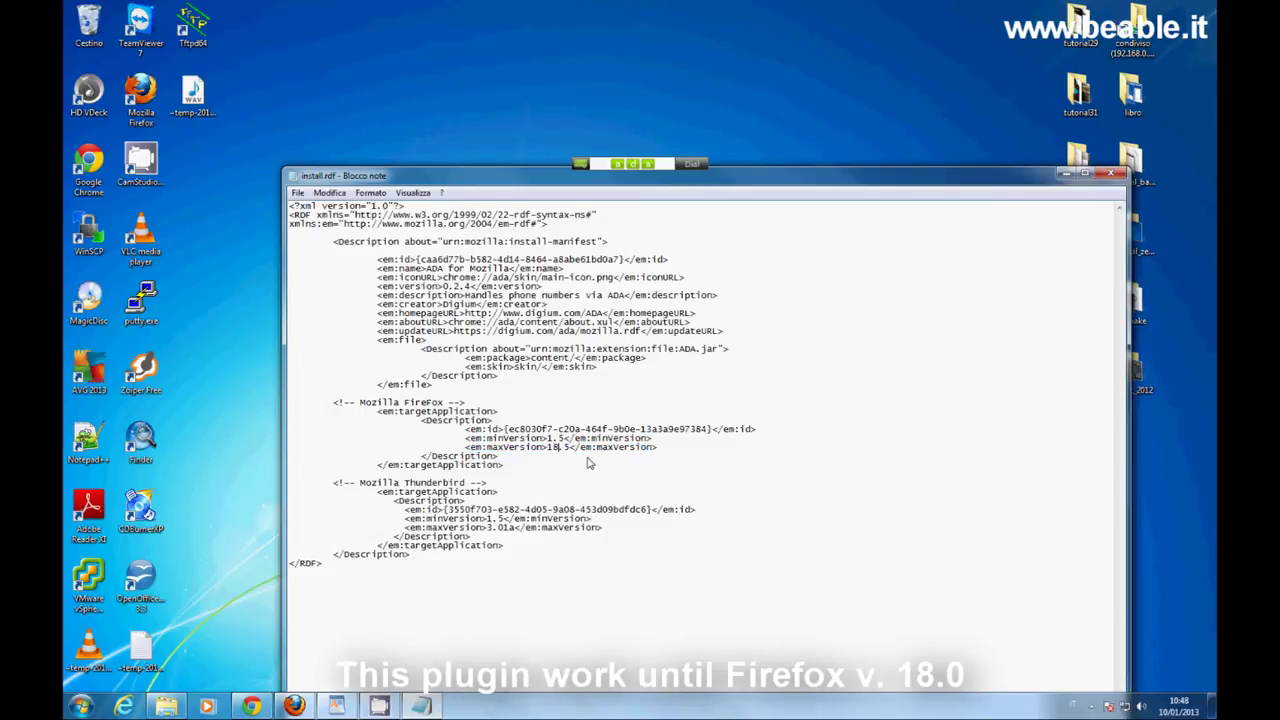
key("Delete")
key("Delete")
type(".0")
left_click(299, 193)
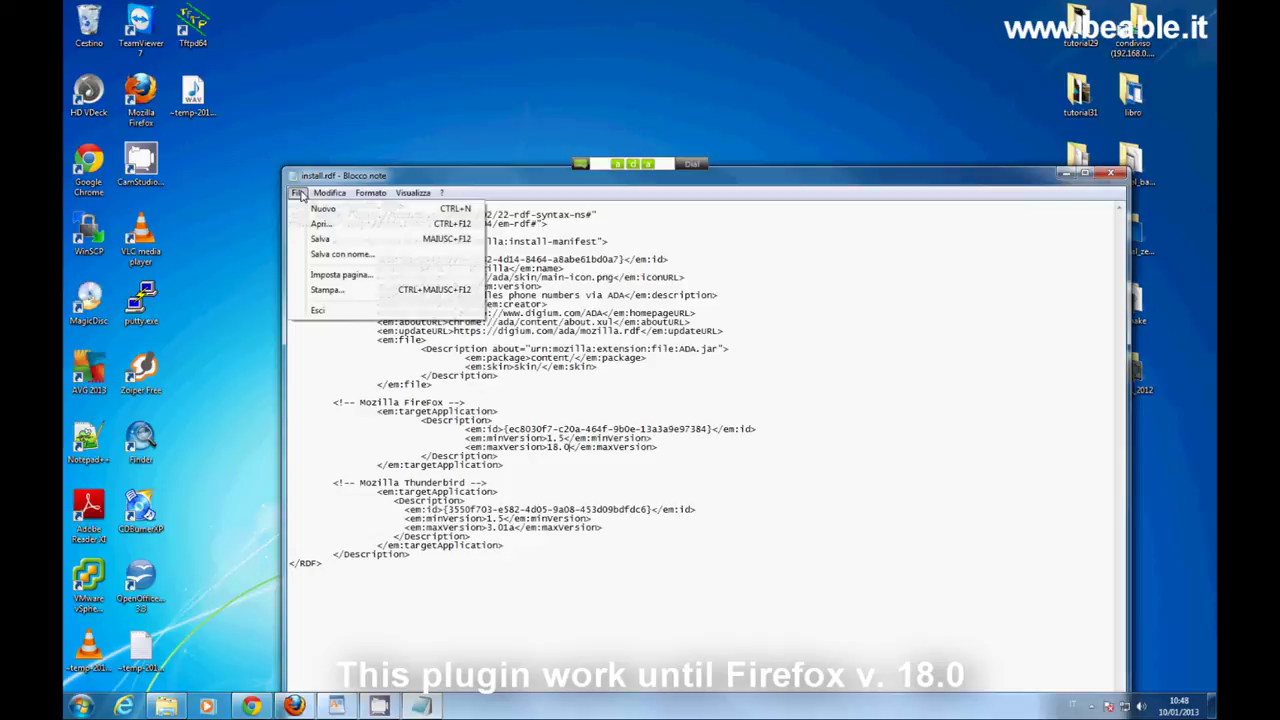
left_click(320, 239)
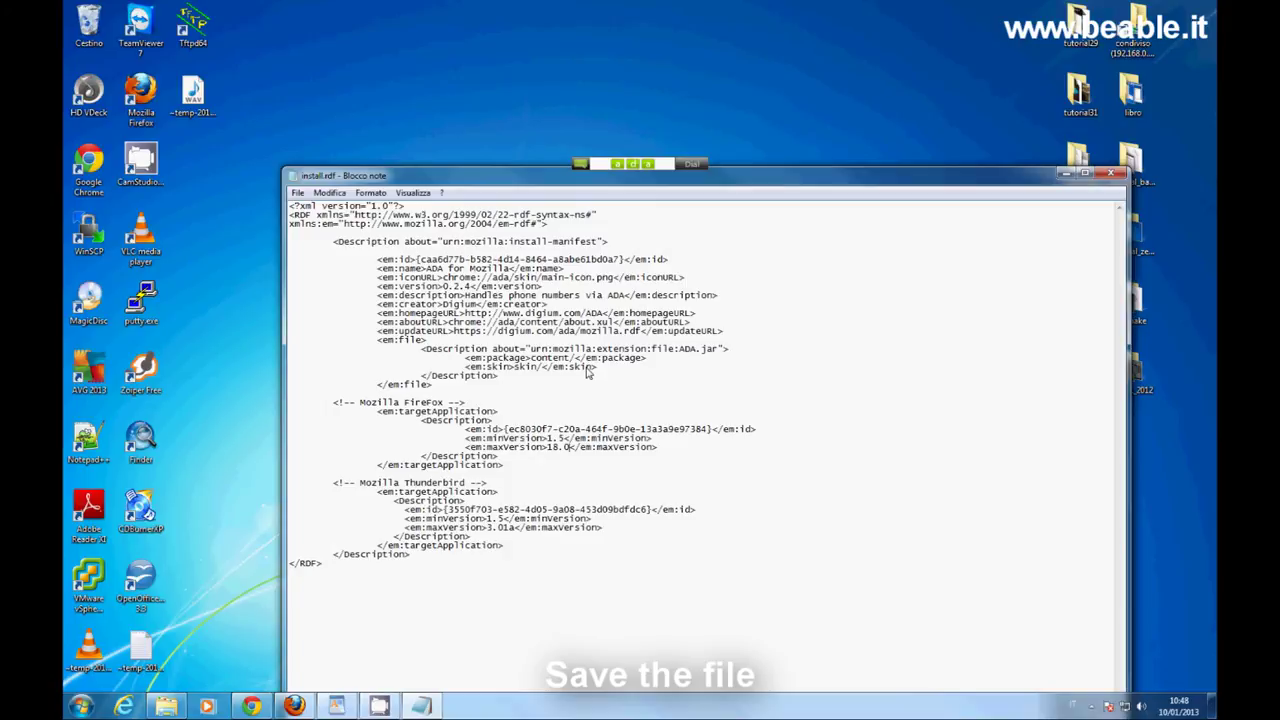
Close Notepad and restart Windows with Riavvia il sistema.
left_click(1109, 175)
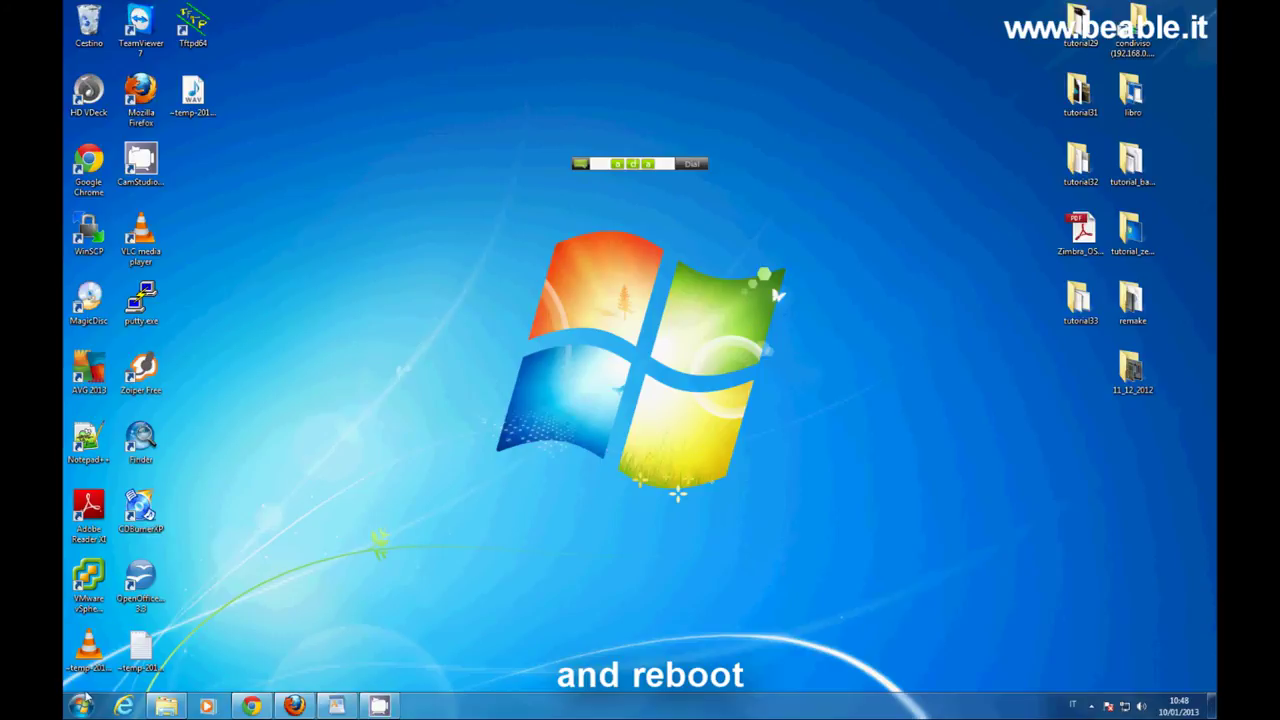
left_click(82, 706)
left_click(325, 670)
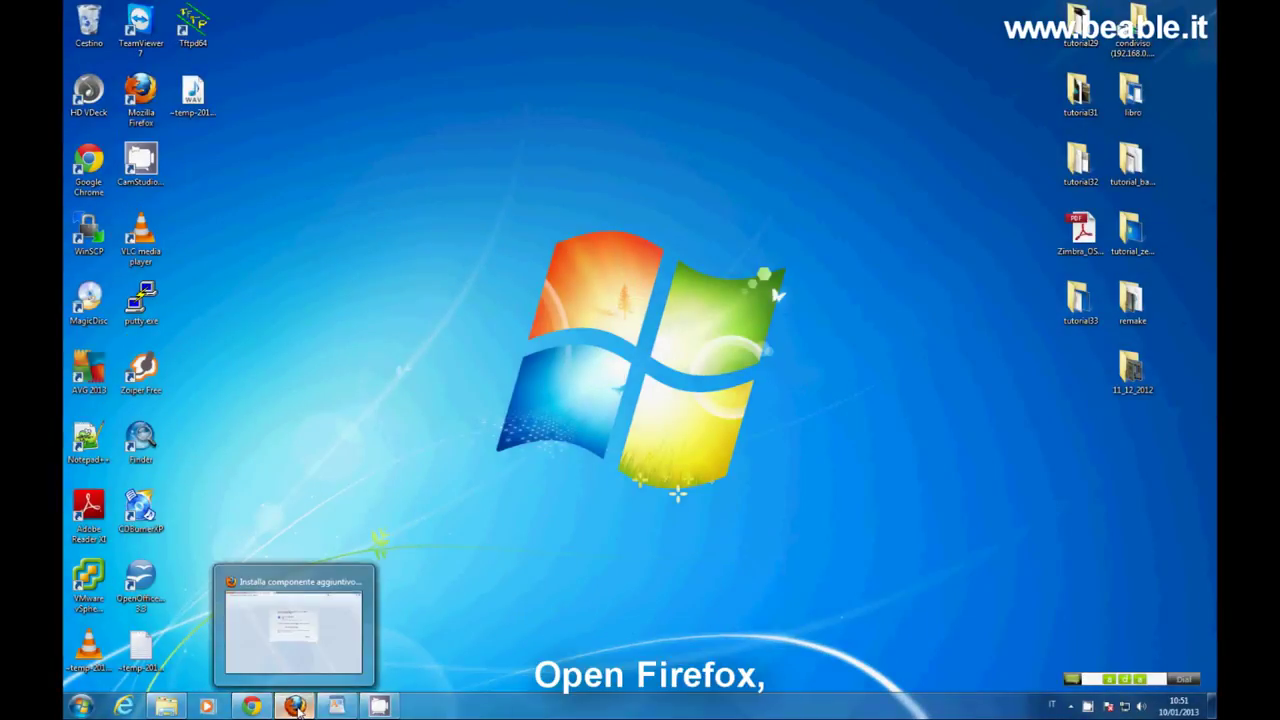
left_click(296, 706)
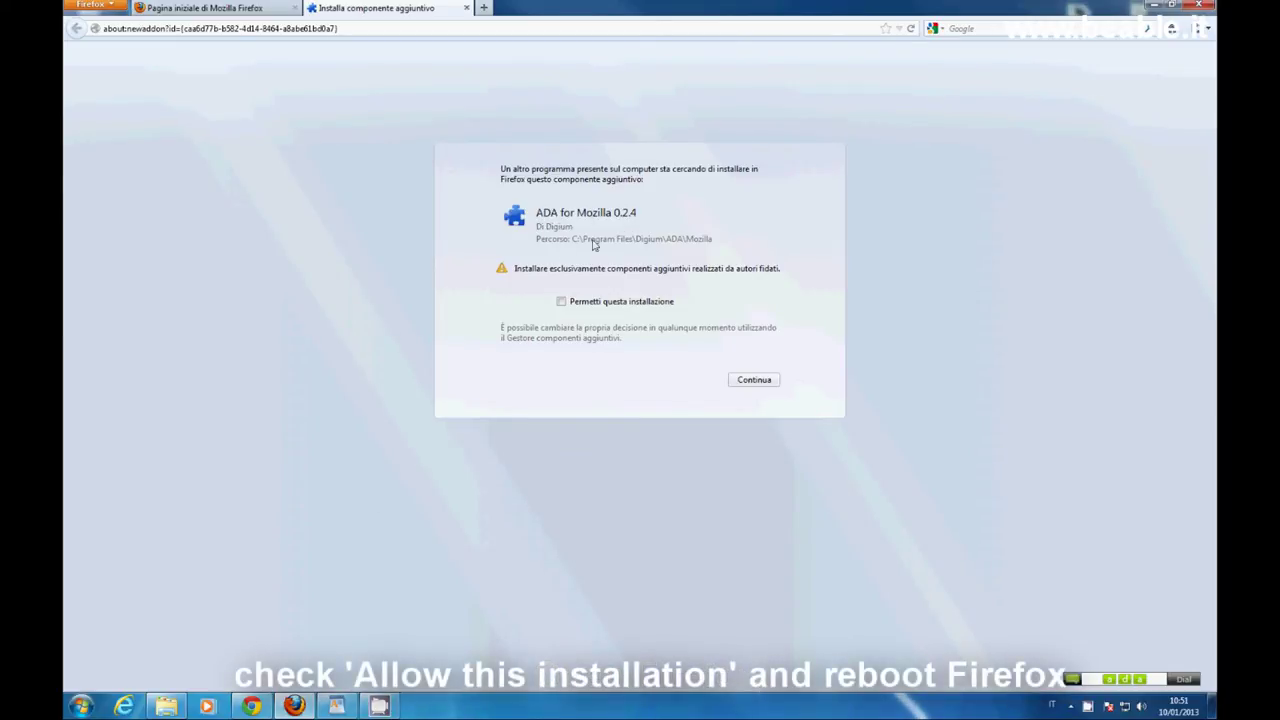
Allow the ADA for Mozilla 0.2.4 install, restart Firefox, and close the leftover add-on tab.
left_click(562, 301)
left_click(756, 386)
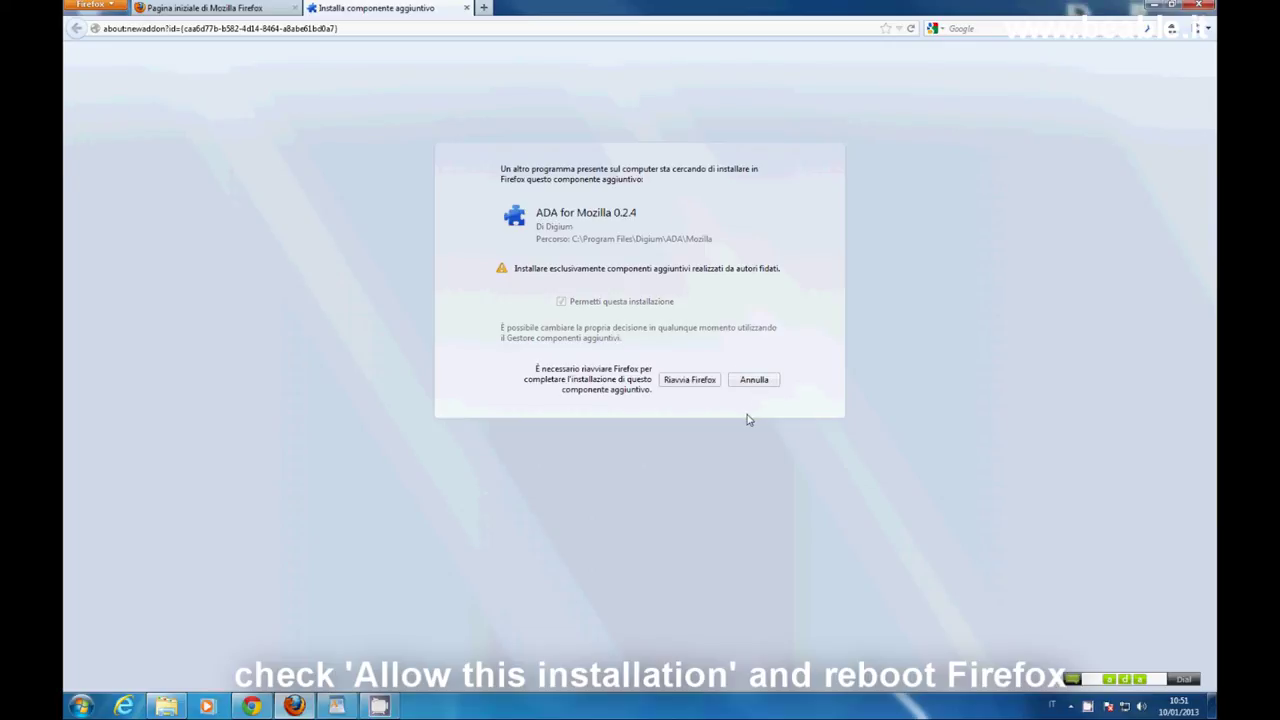
left_click(697, 383)
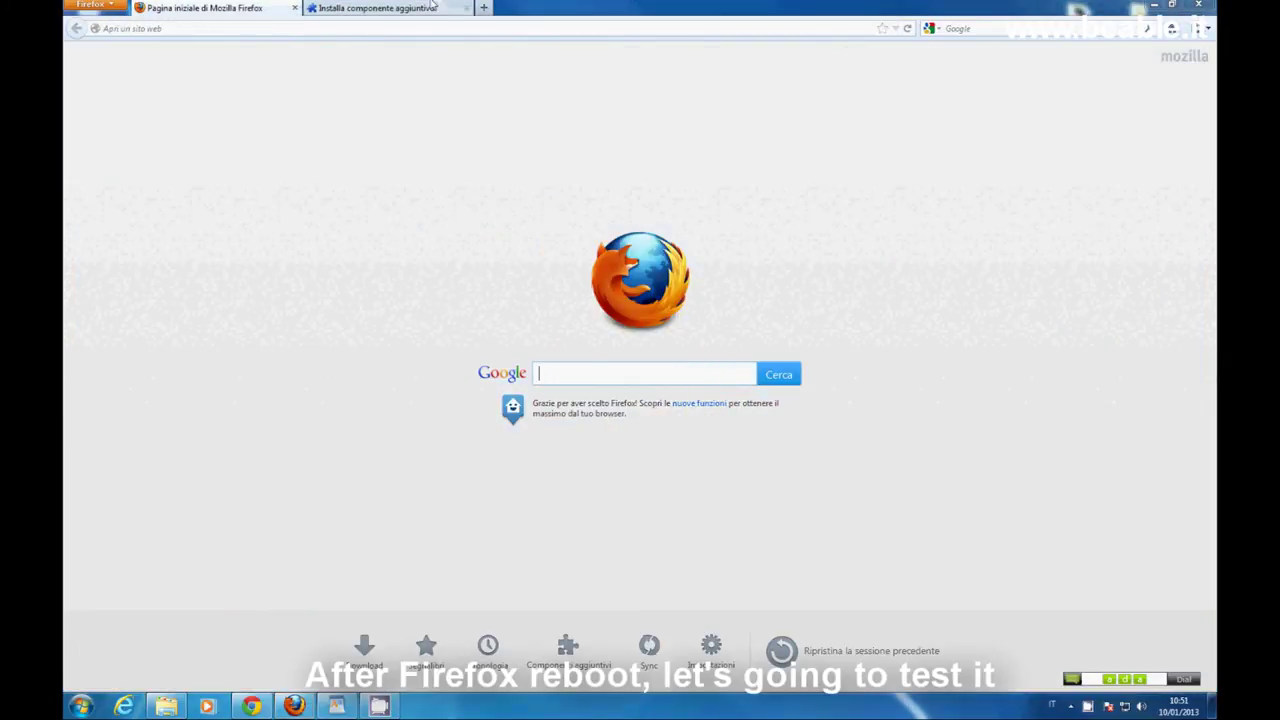
left_click(466, 8)
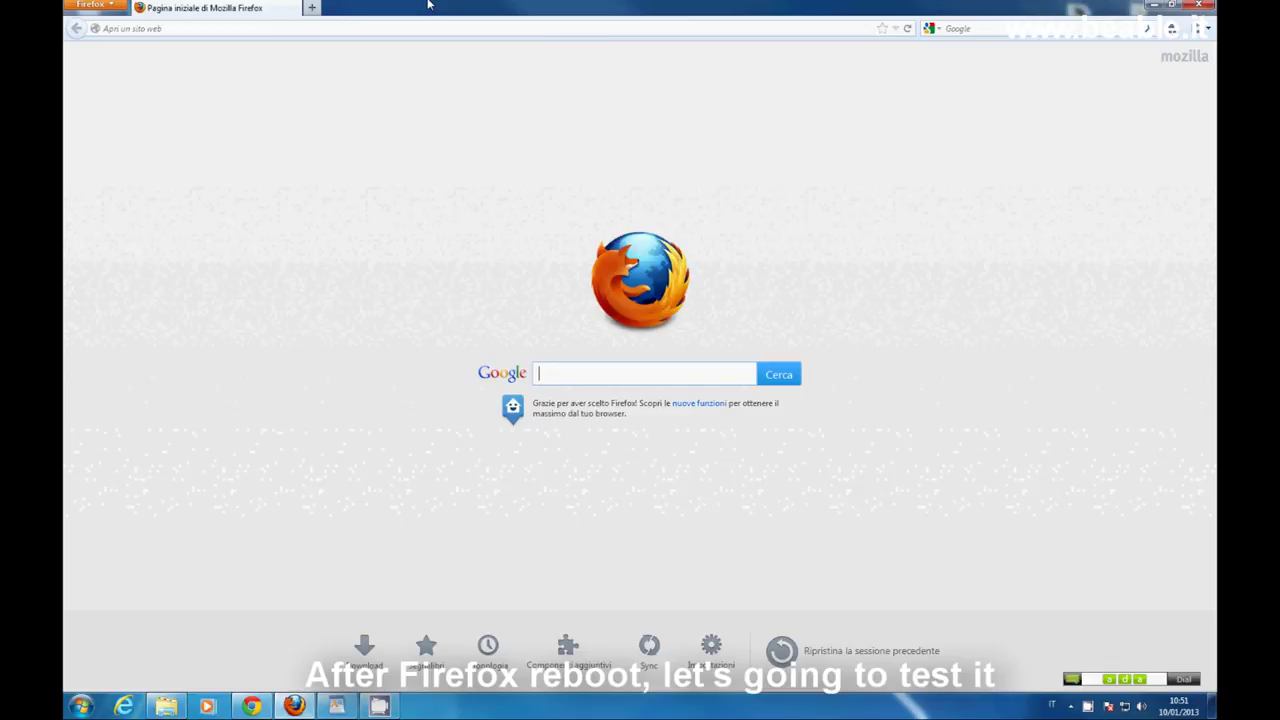
Log in to Zimbra at 192.168.0.150 with the account credentials and dismiss the save-password prompt.
left_click(160, 29)
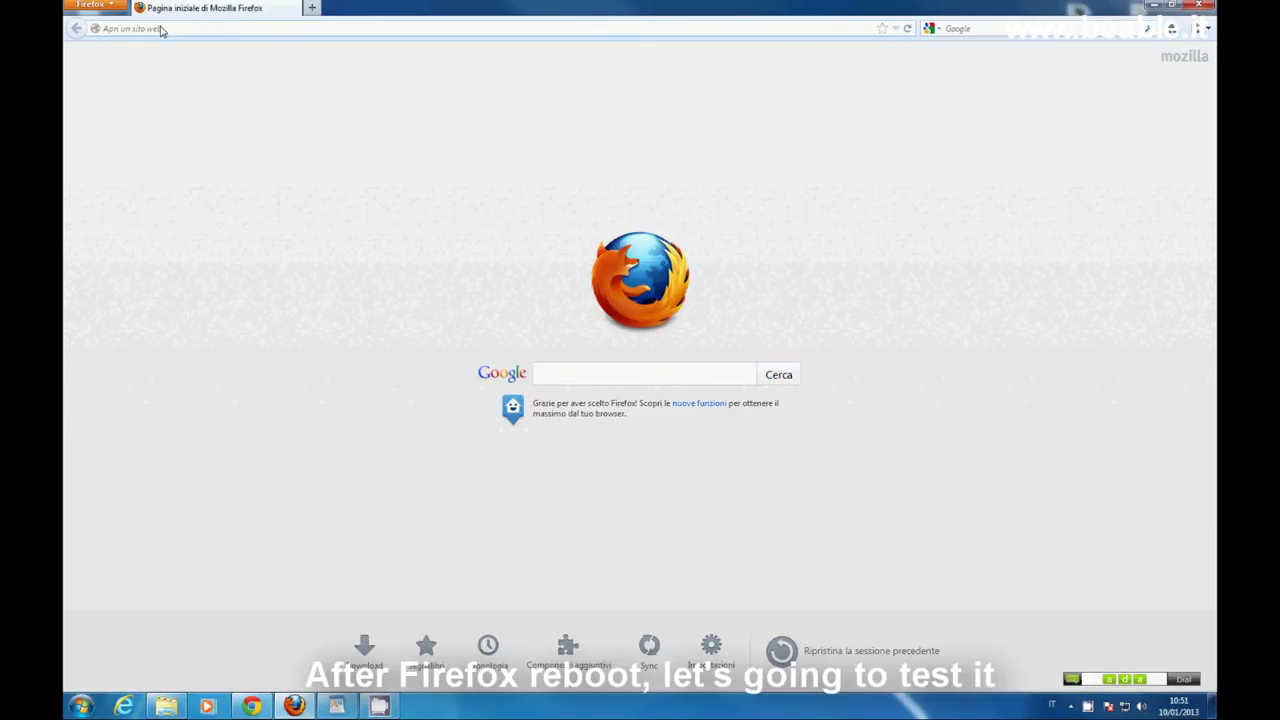
type("192.")
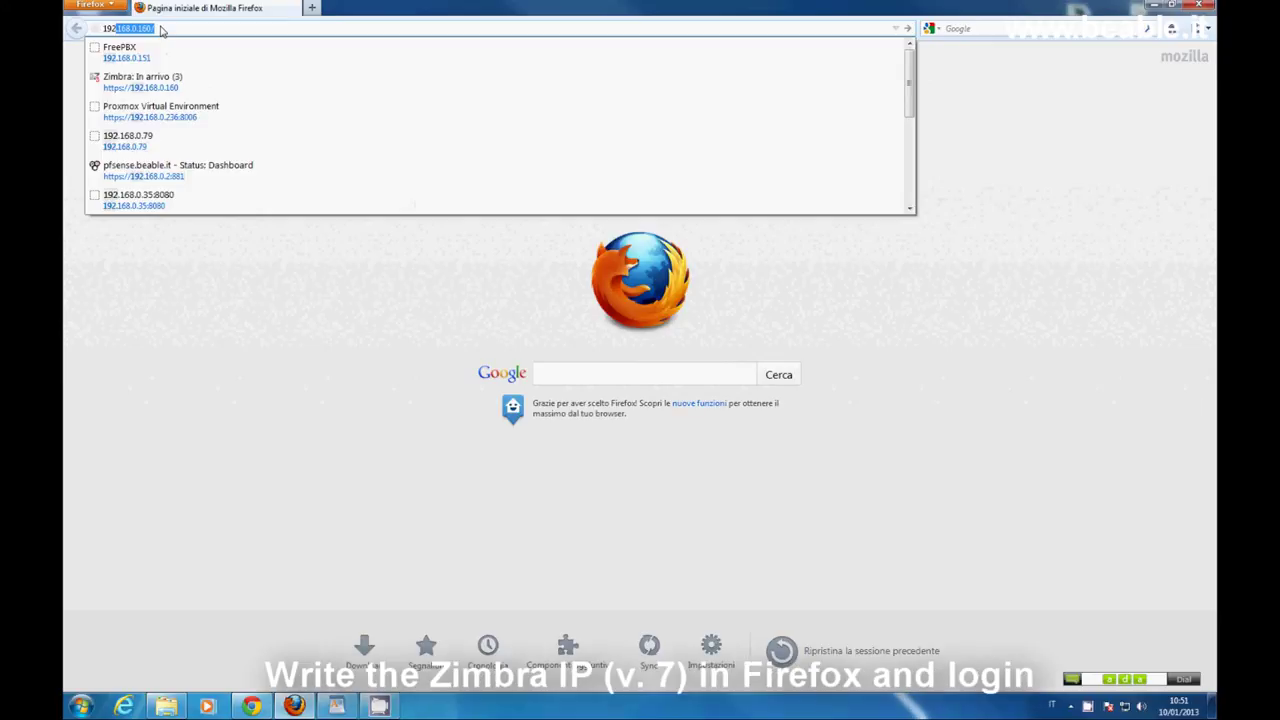
type("168.0.150")
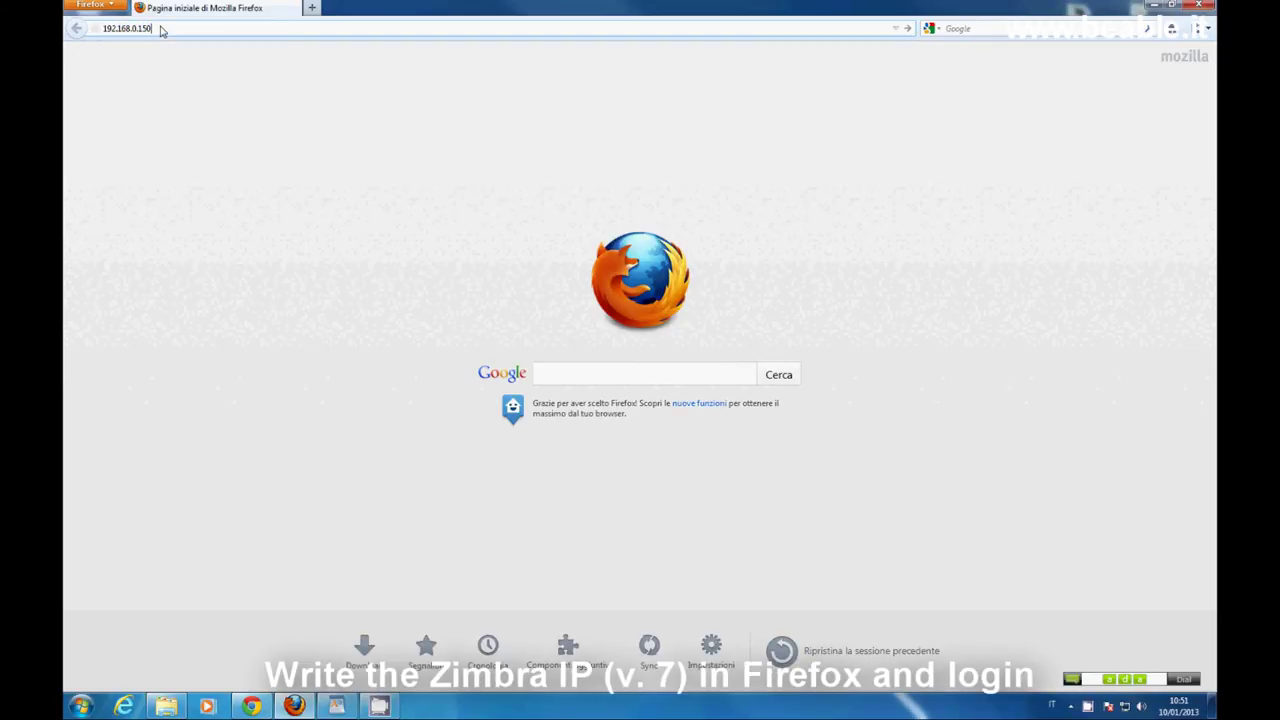
key("Return")
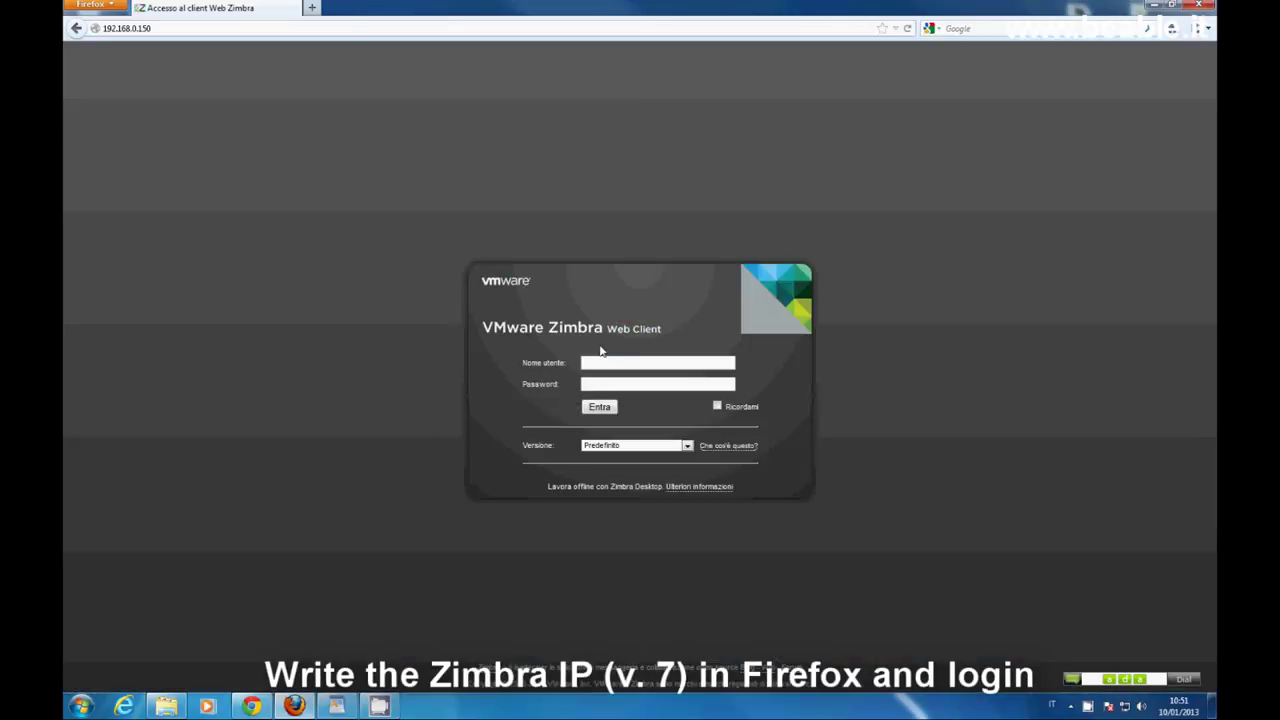
left_click(605, 365)
left_click(610, 411)
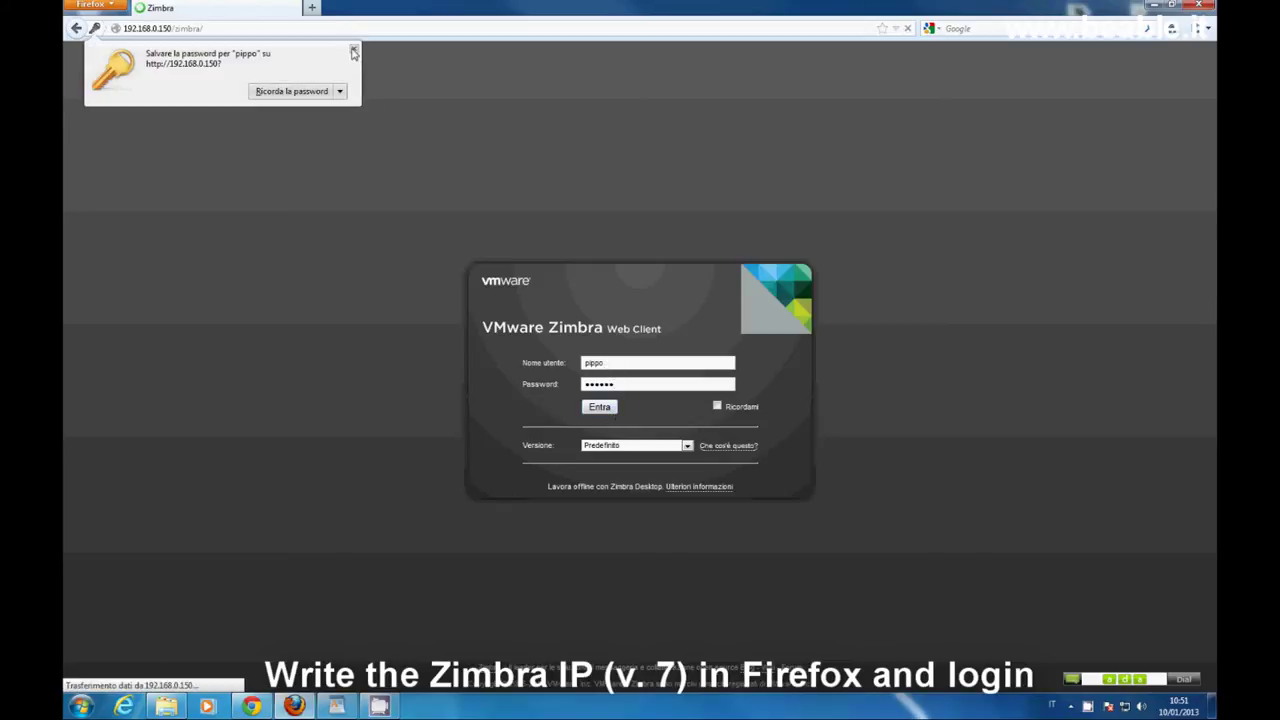
left_click(353, 51)
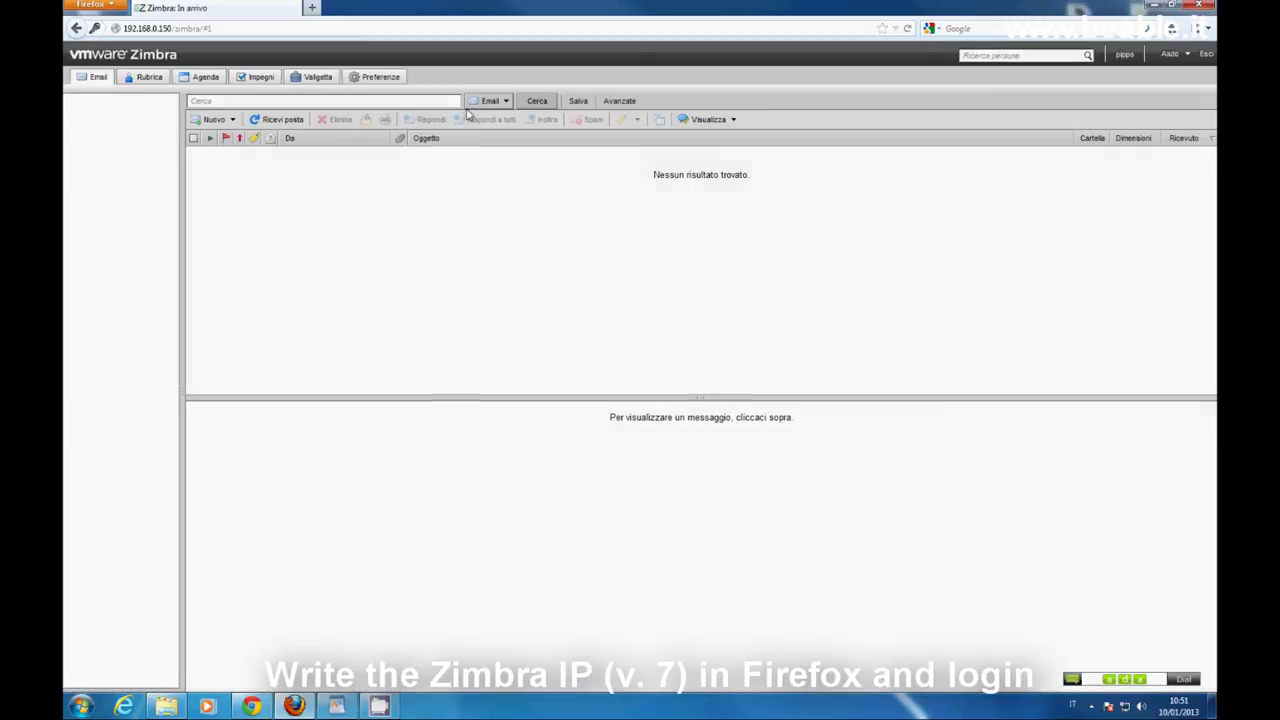
Call a contact's number from Rubrica, choosing ADA as the remembered callto handler.
left_click(150, 78)
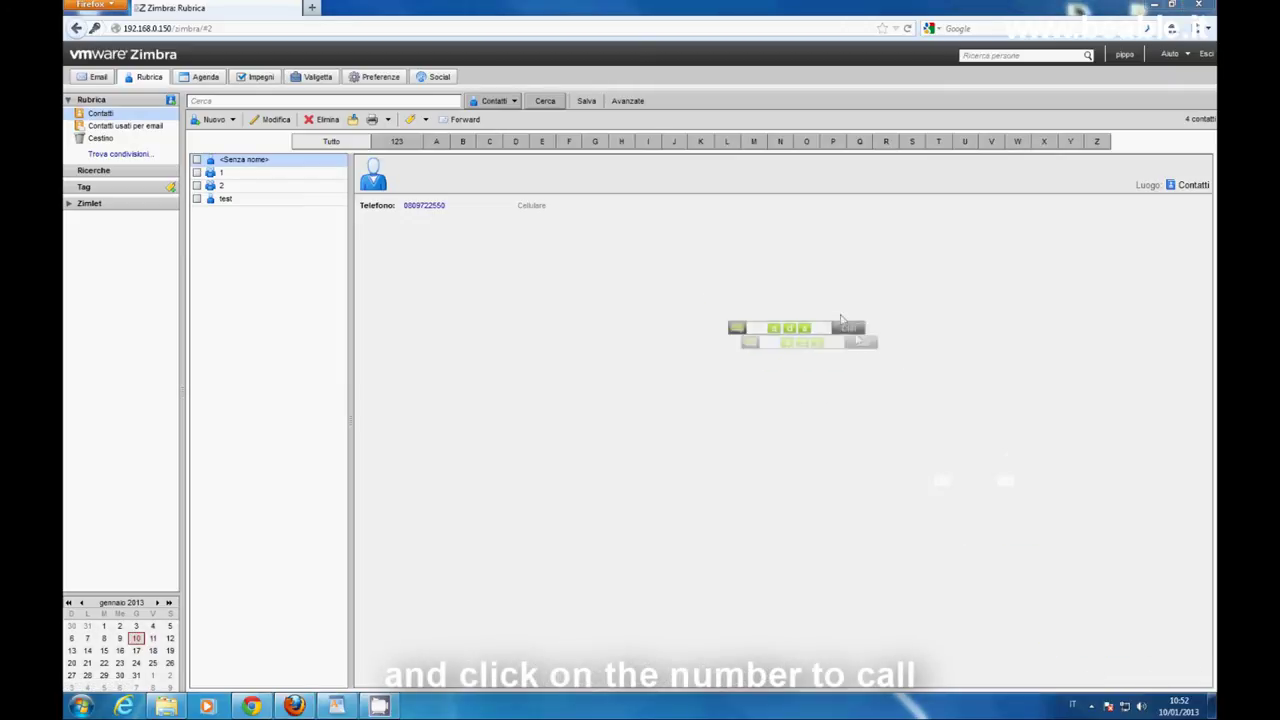
left_click(416, 207)
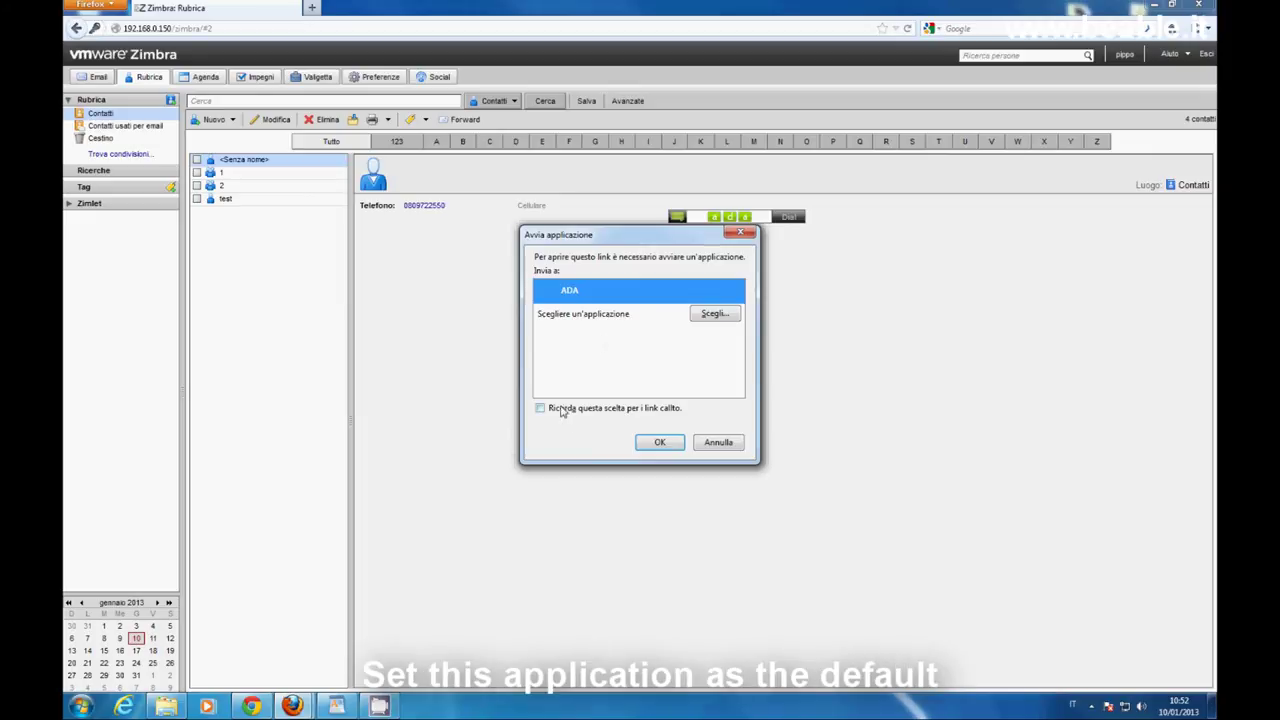
left_click(540, 408)
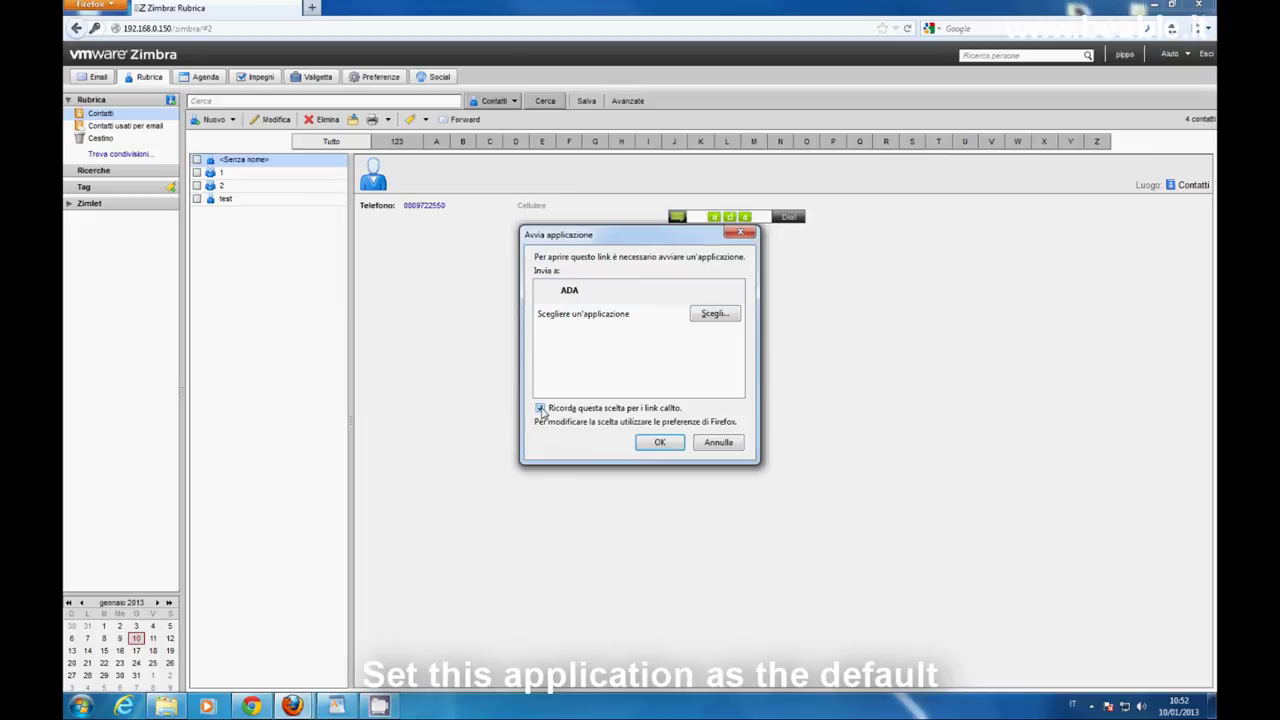
left_click(659, 444)
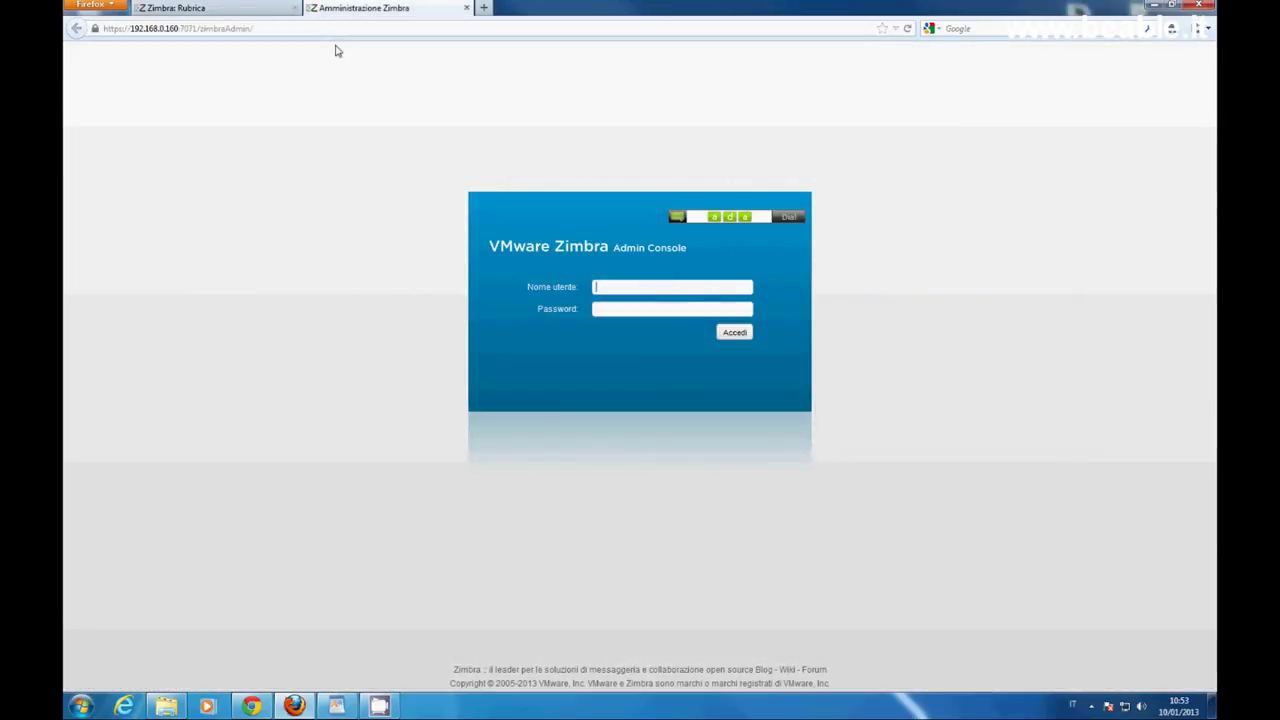
Sign in to the Zimbra Admin Console as administrator and dismiss the ZeXtras notice.
left_click_drag(790, 217, 1155, 653)
left_click(610, 290)
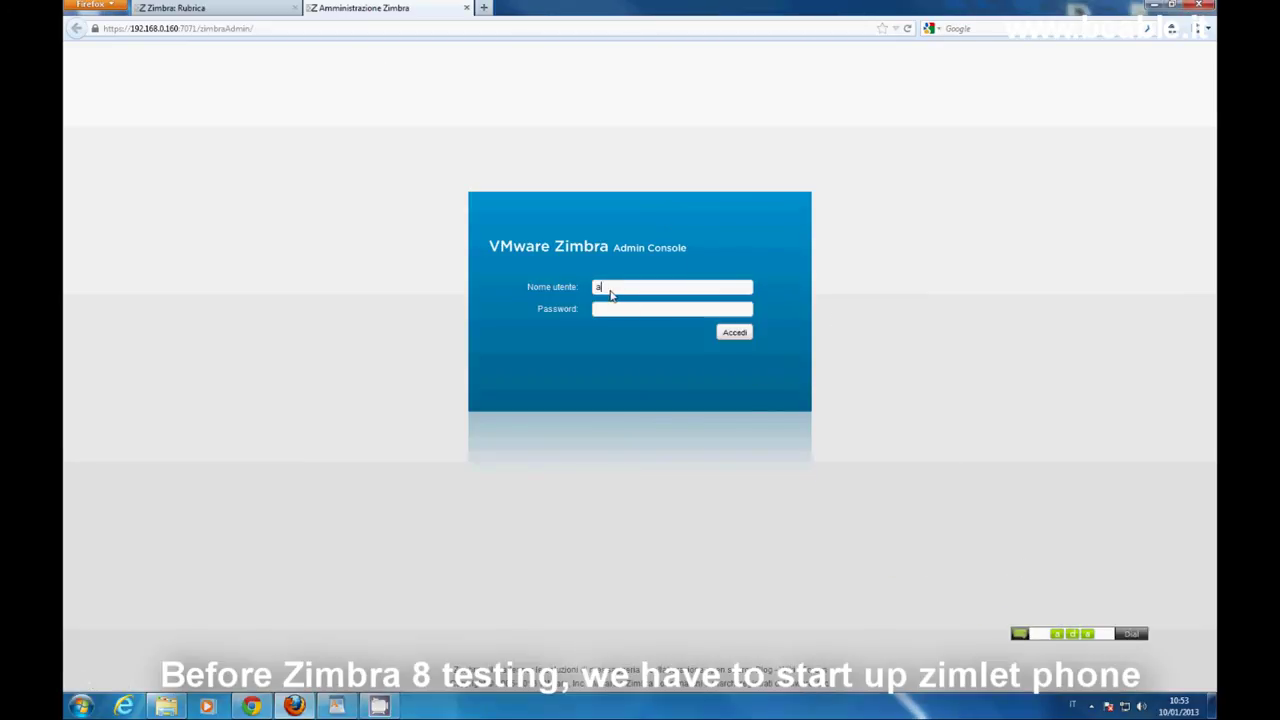
key("Tab")
key("Return")
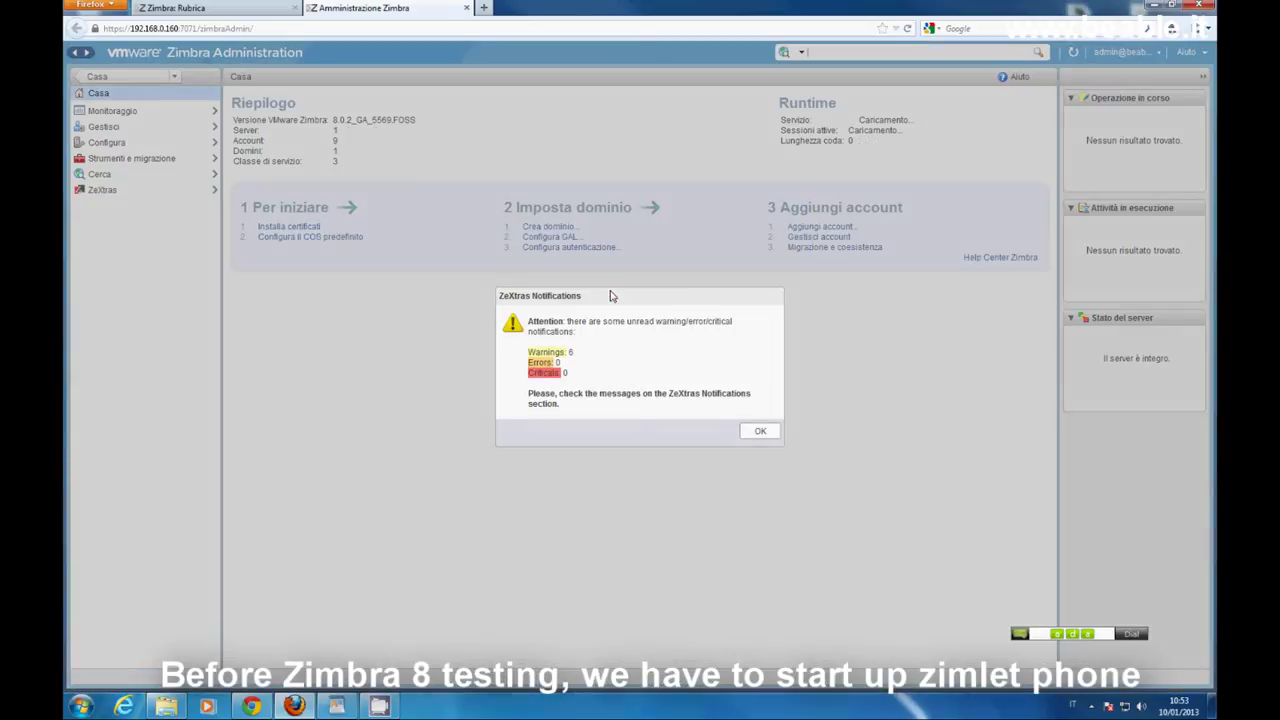
left_click(757, 437)
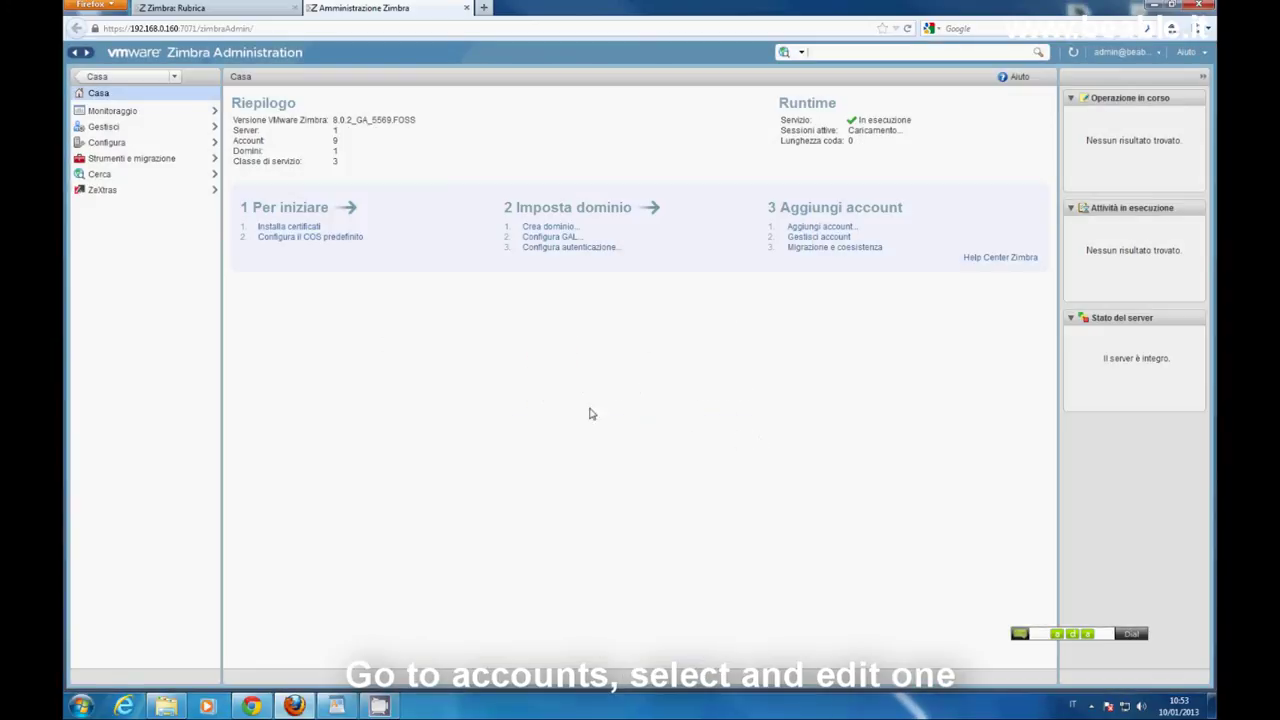
Edit an account from Gestisci account and open its Zimlet settings showing com_zimbra_phone.
left_click(838, 240)
left_click(346, 185)
right_click(345, 186)
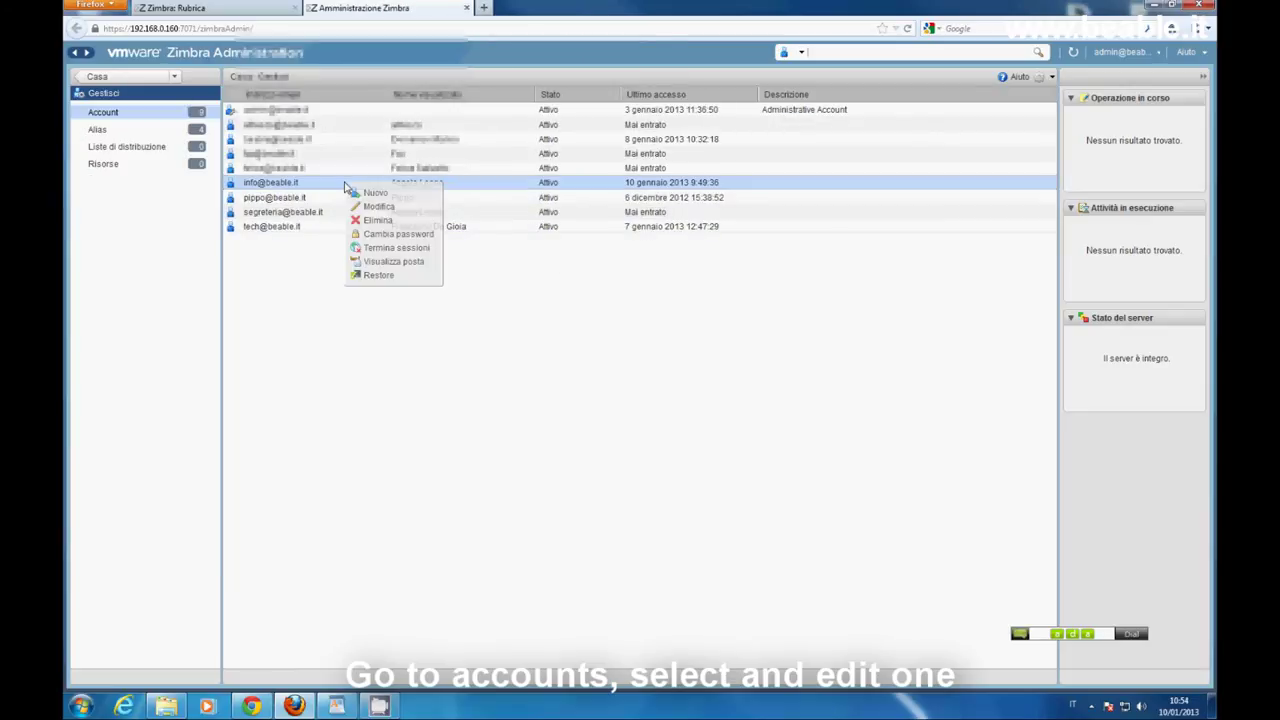
left_click(400, 207)
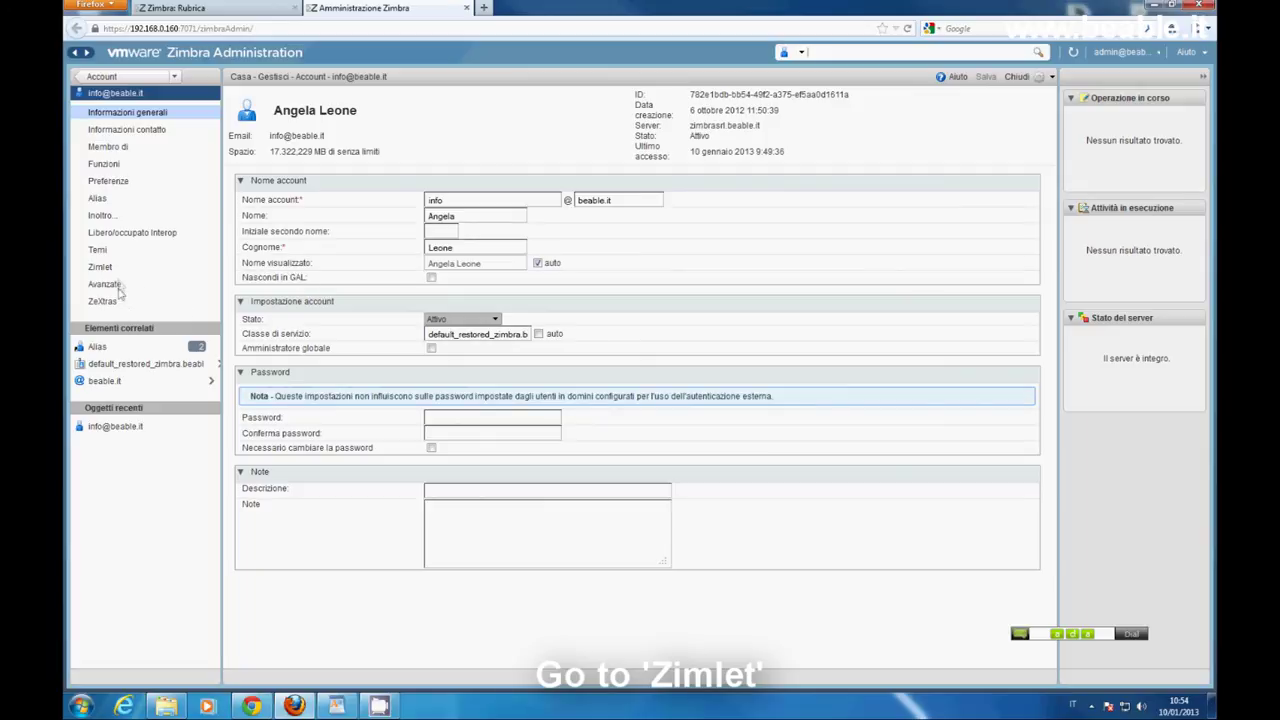
left_click(118, 267)
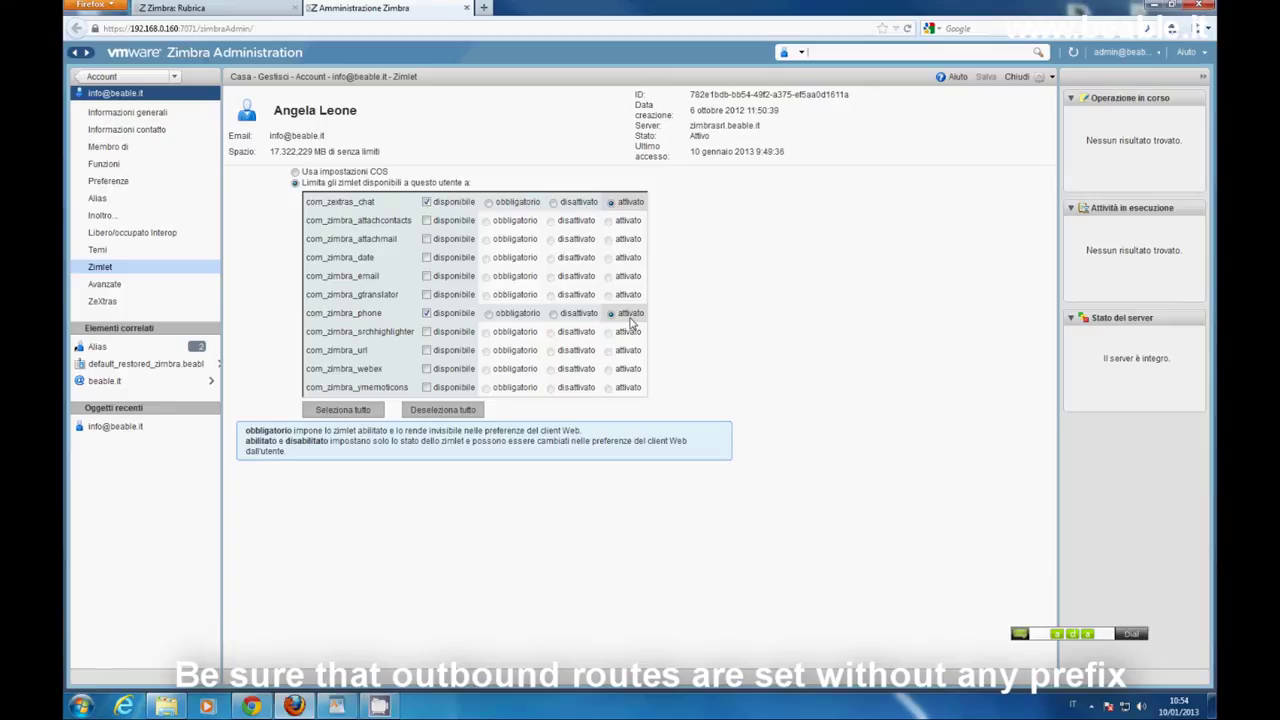
In a new tab, load 192.168.0.160 and log in to the Zimbra 8 account.
left_click(482, 9)
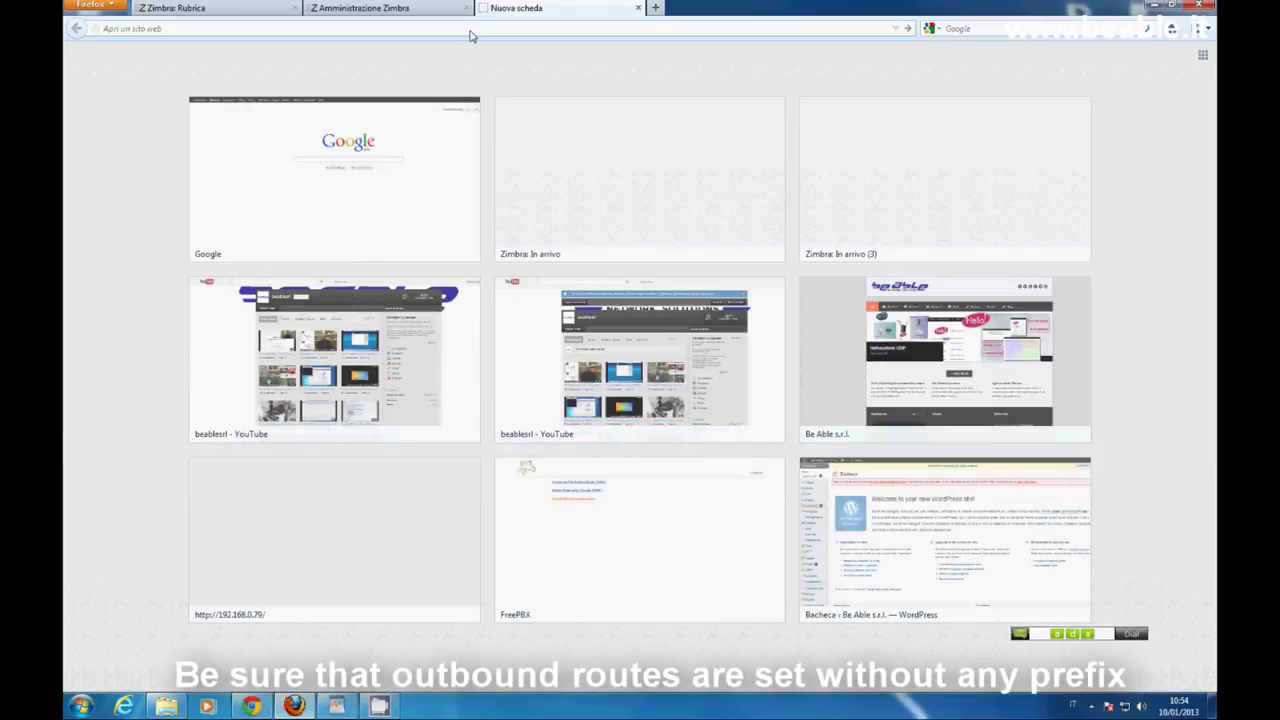
type("192.168.0.160")
key("Return")
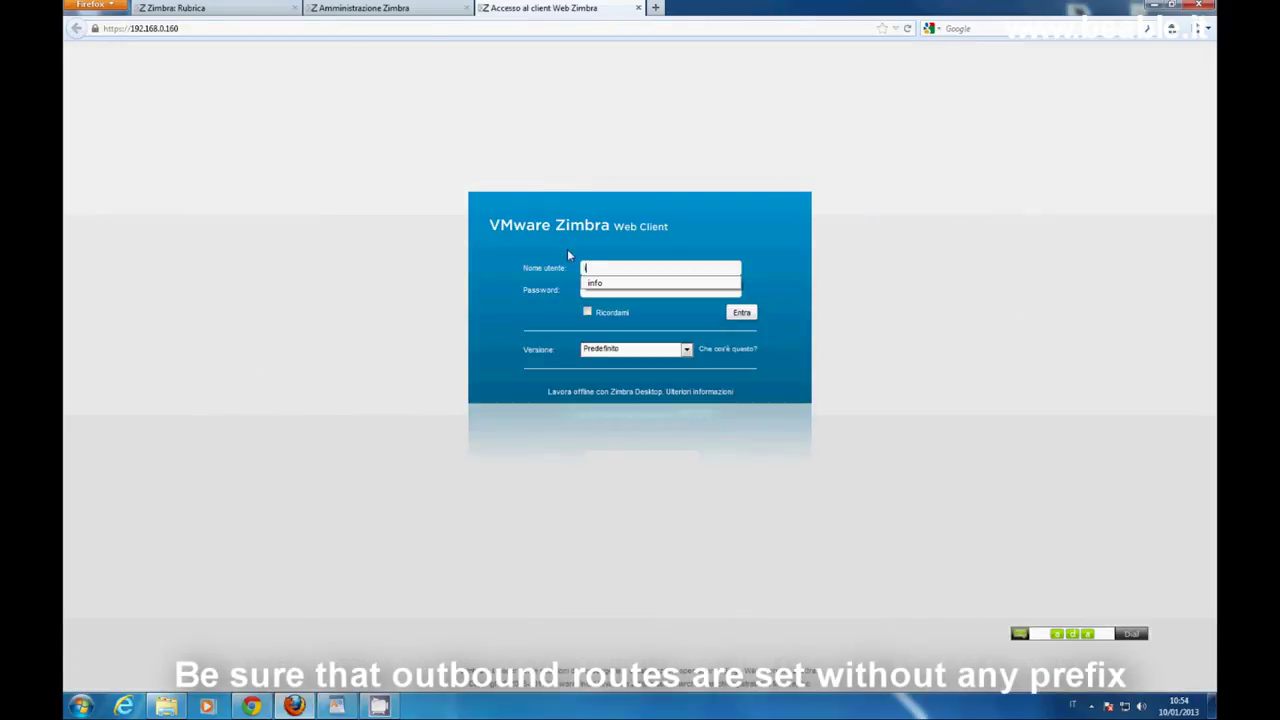
type("a•••••••••••")
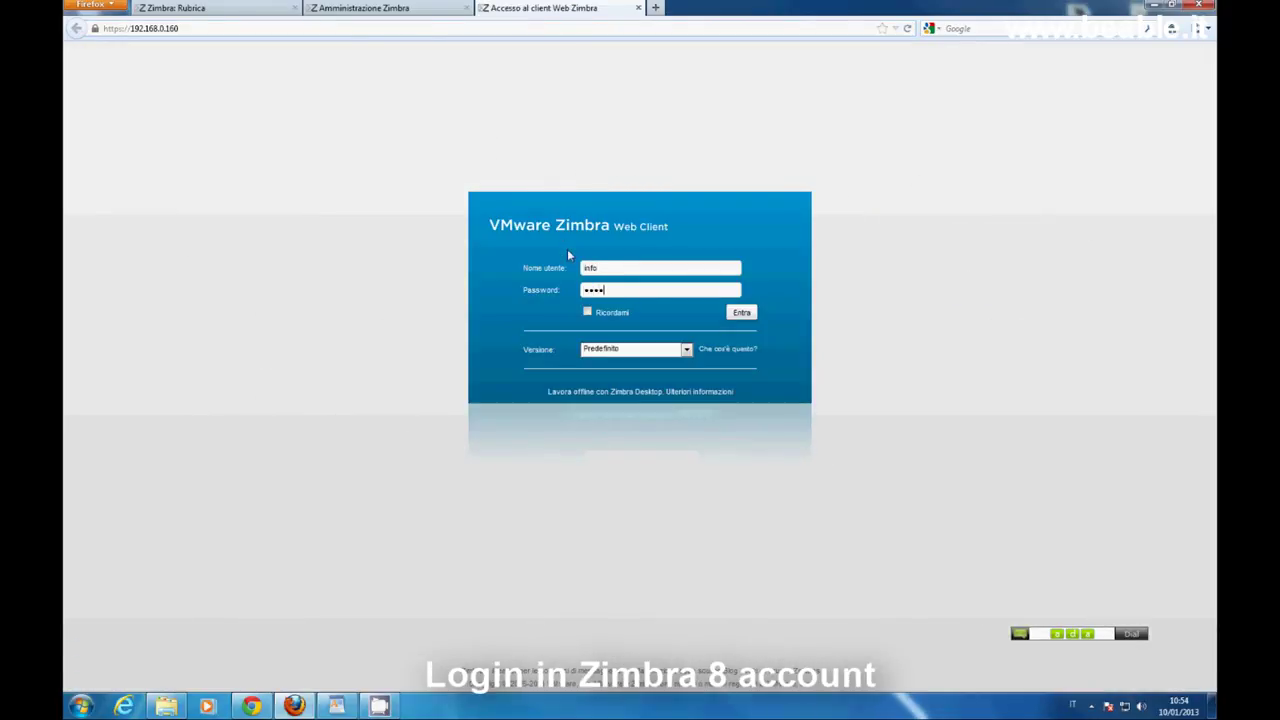
type("•••••")
key("Return")
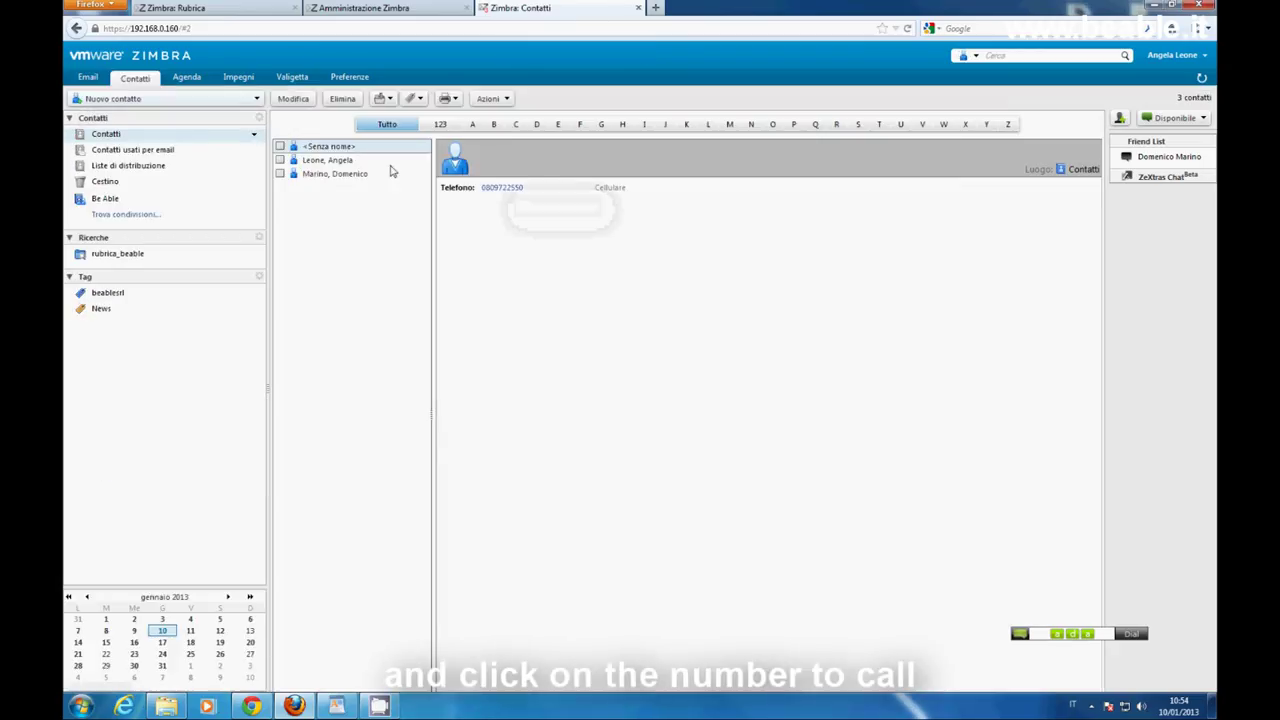
Open a contact in Contatti and call its phone number via the Chiama popup.
left_click(385, 160)
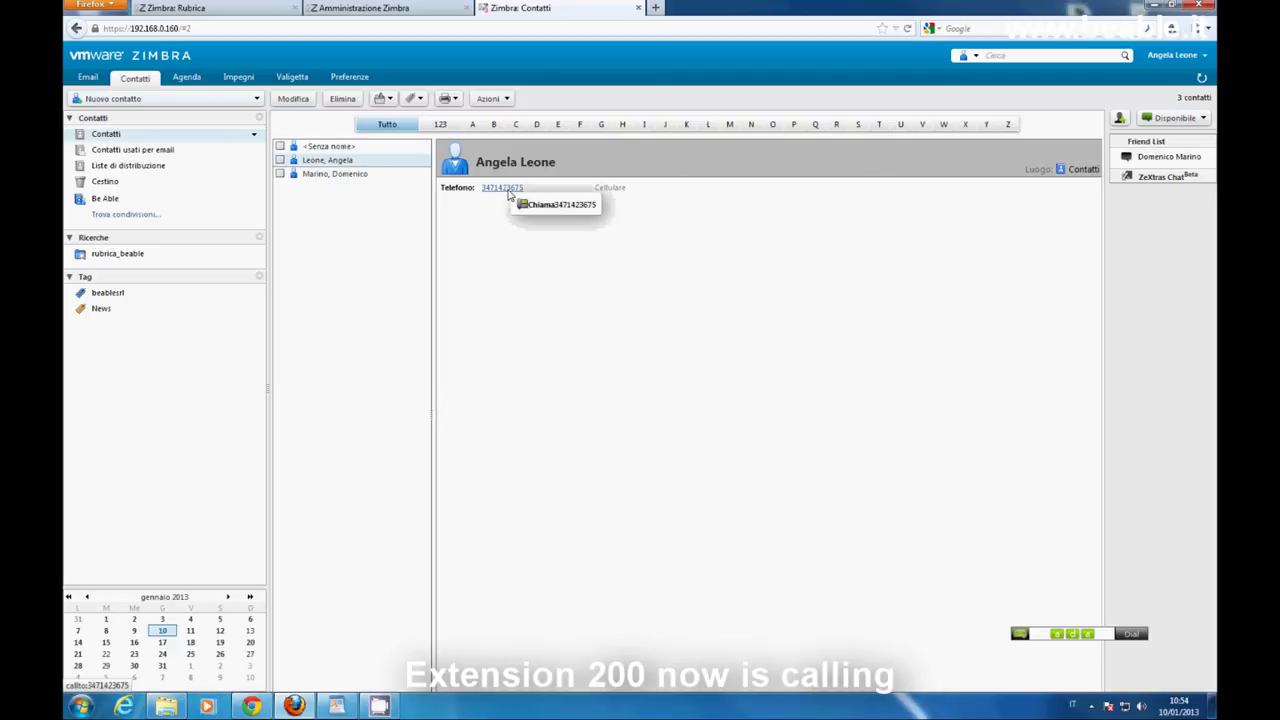
left_click(512, 205)
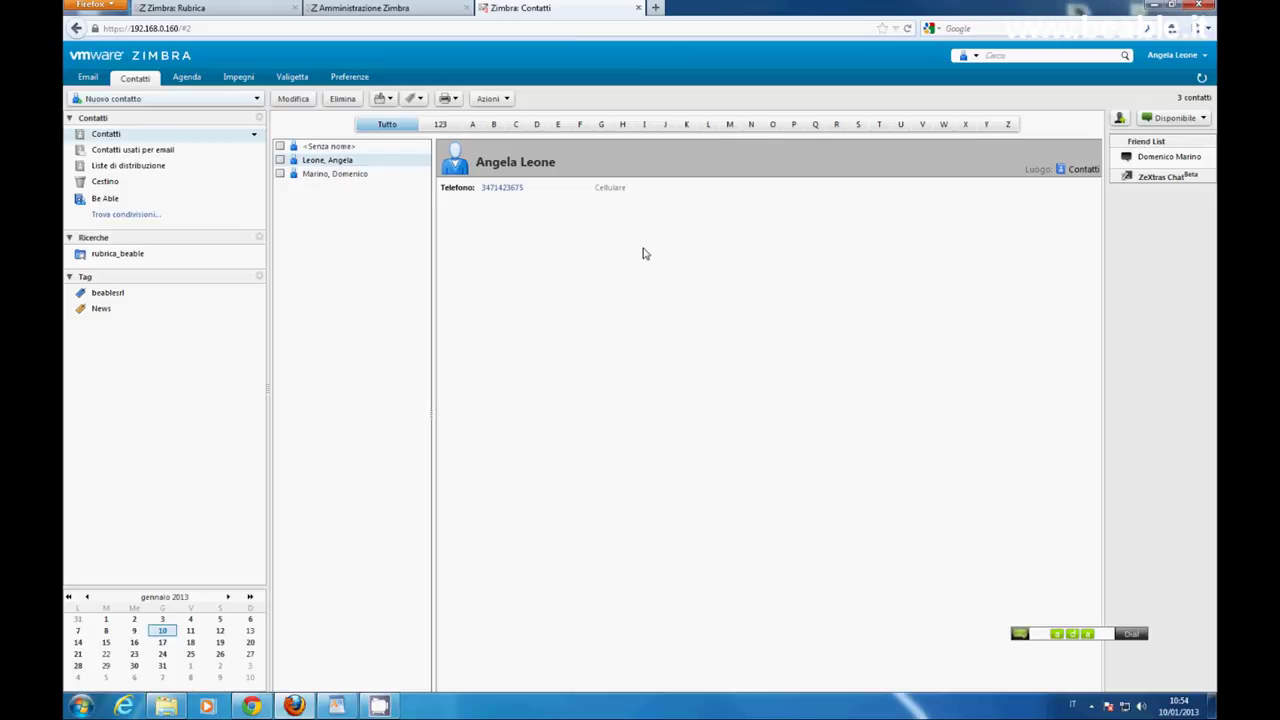
mouse_move(510, 195)
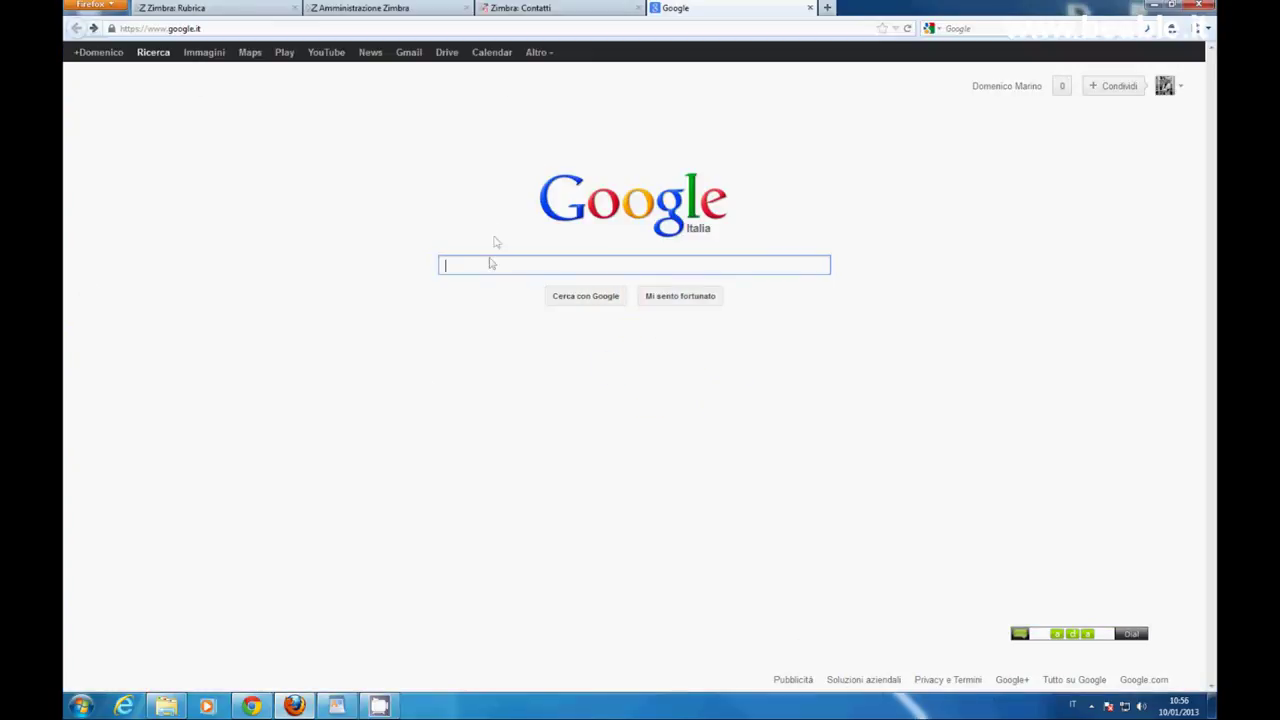
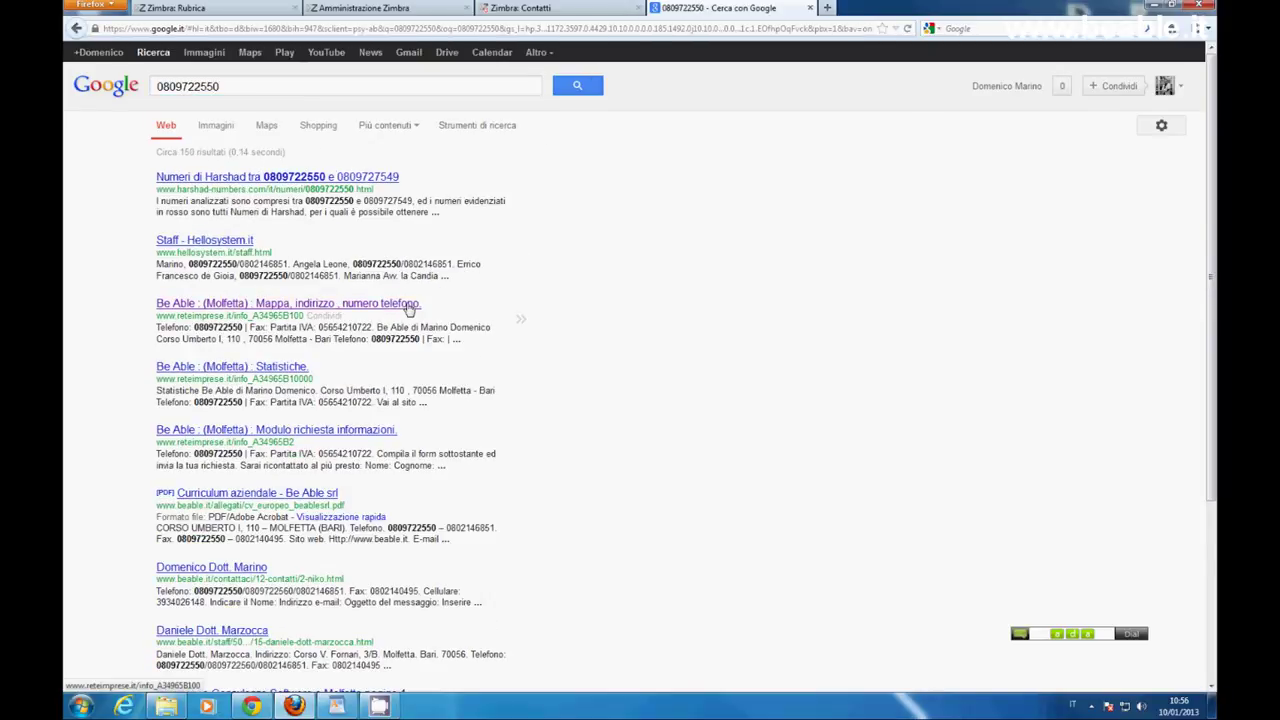
Google the office phone number and open the Be Able 'Dove siamo' result.
left_click(408, 309)
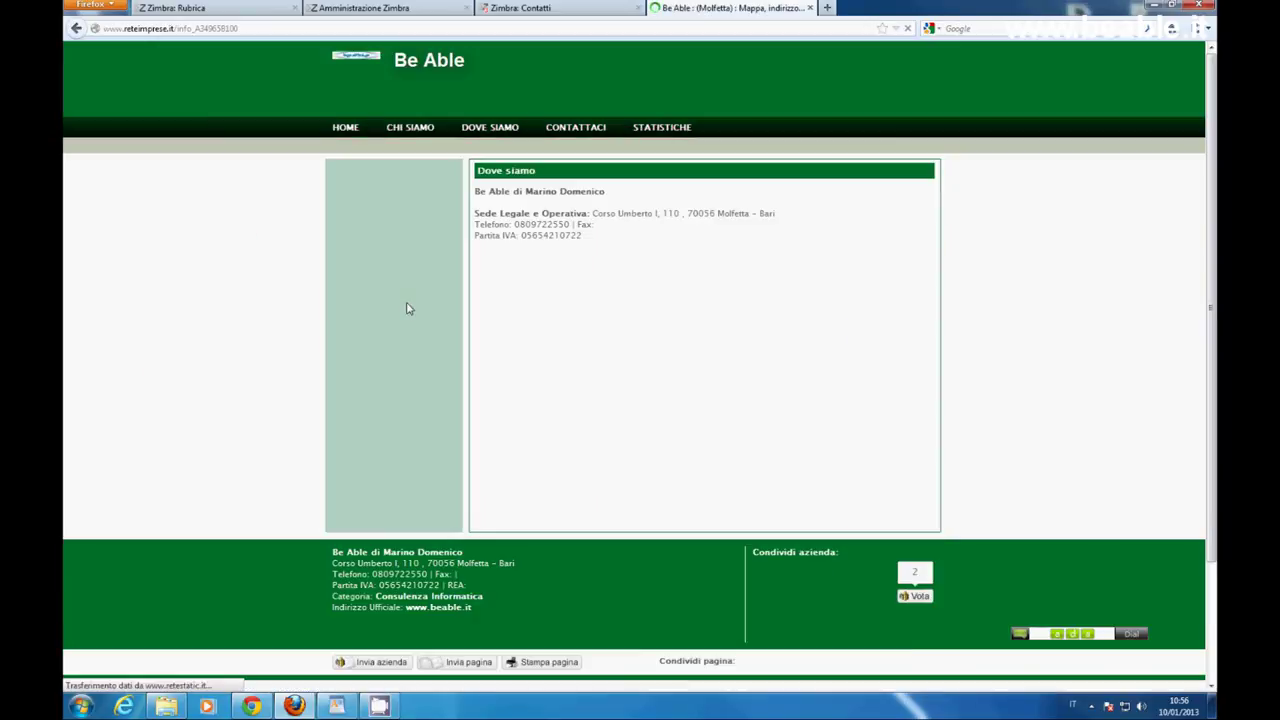